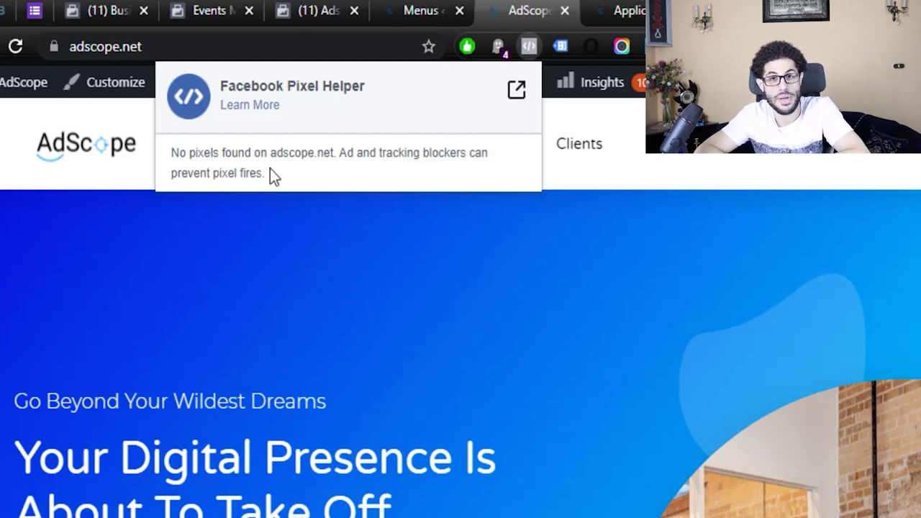
- Check the Facebook Pixel Helper's report for adscope.net
left_click_drag(272, 174, 166, 155)
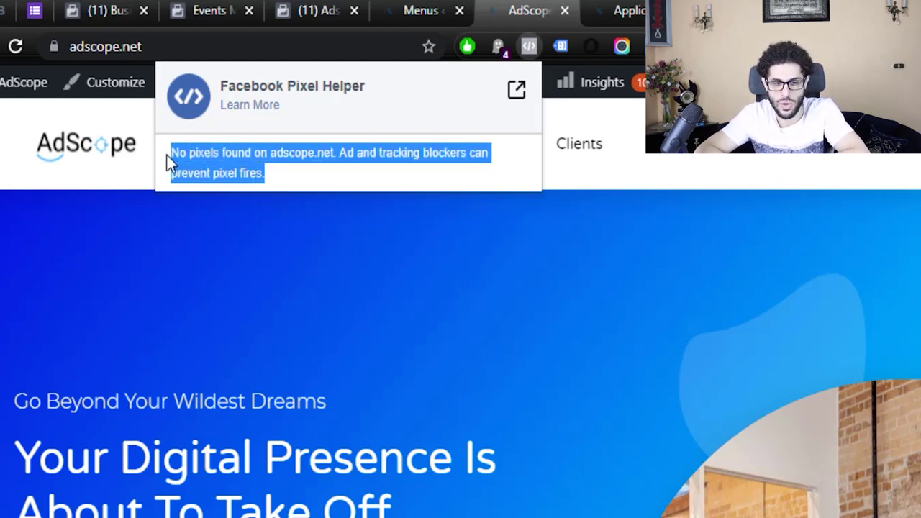
left_click(317, 171)
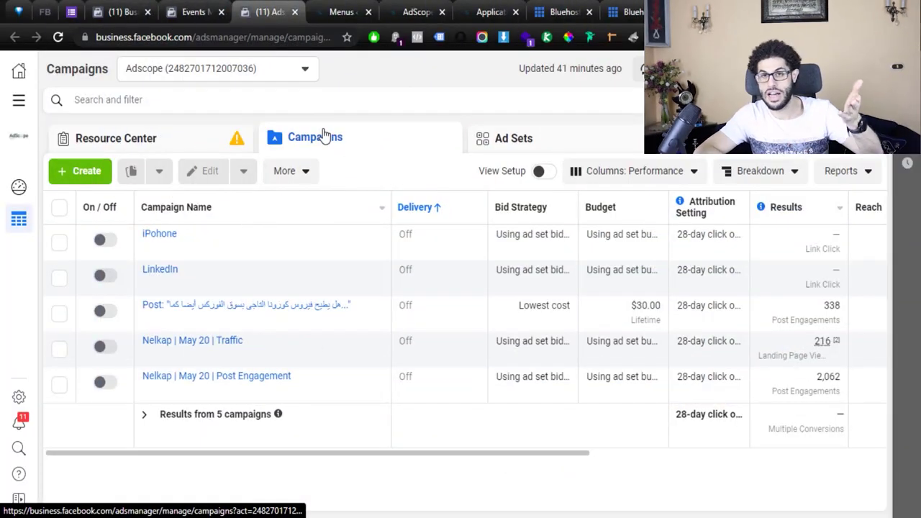
- Open Events Manager from the list of all business tools
left_click(23, 103)
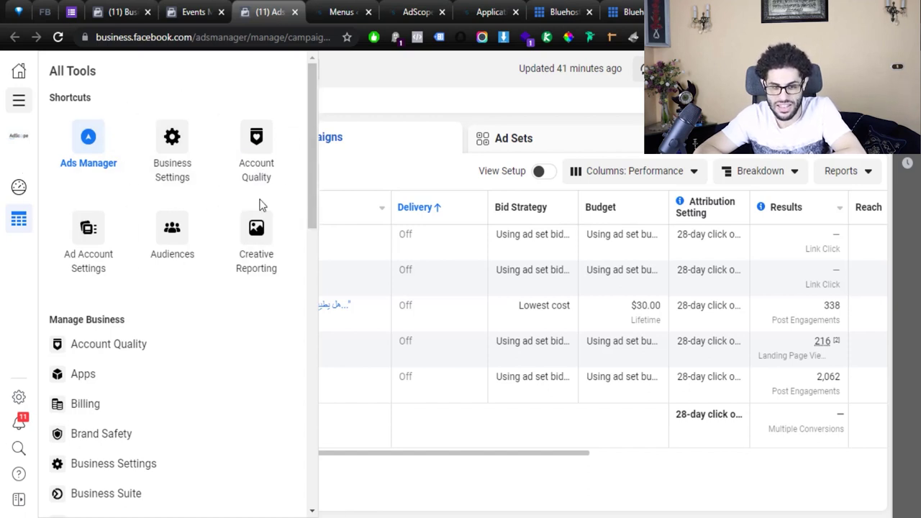
scroll(306, 188, "down", 2)
left_click_drag(306, 188, 305, 275)
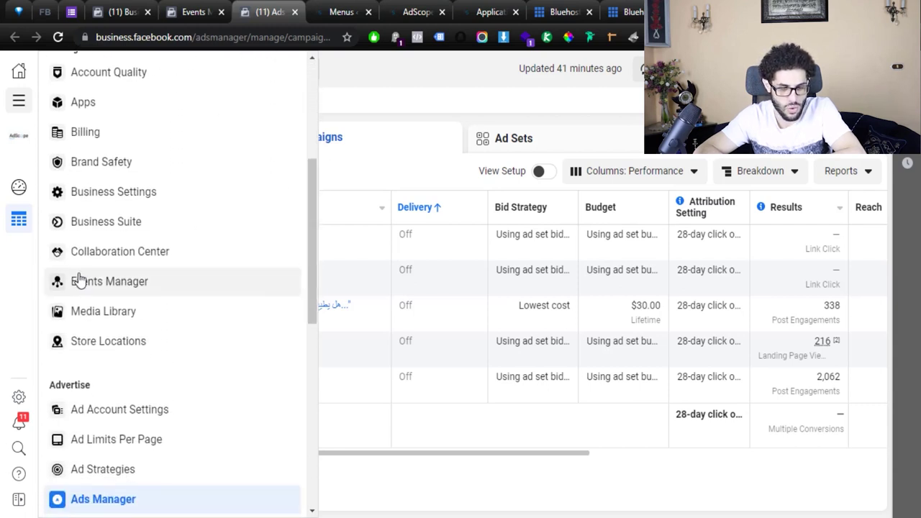
left_click(155, 293)
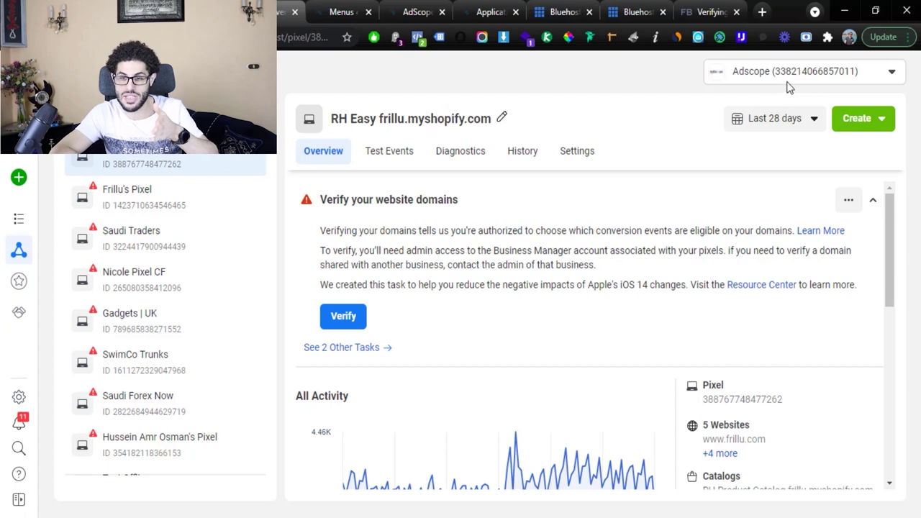
- Look over the available business assets and examine the activity graph and events of the RH Easy frillu.myshopify.com pixel
left_click(822, 81)
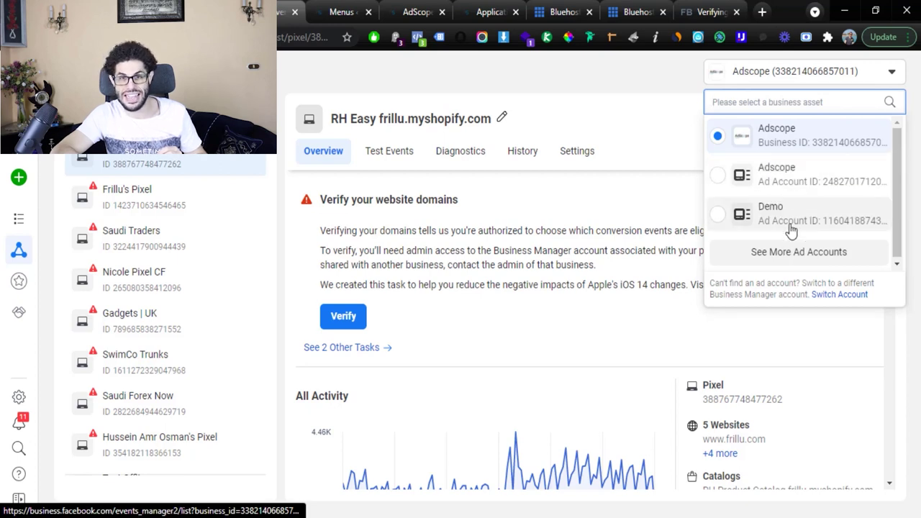
left_click(659, 74)
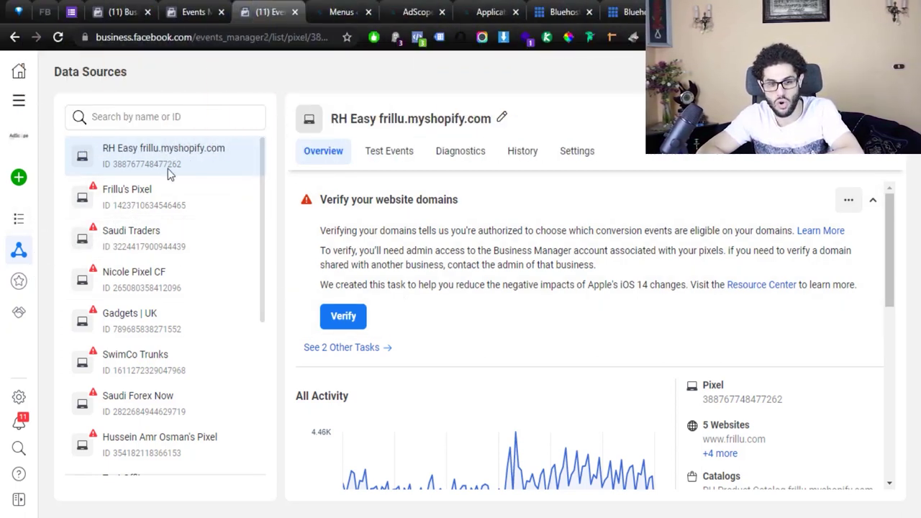
scroll(421, 312, "down", 2)
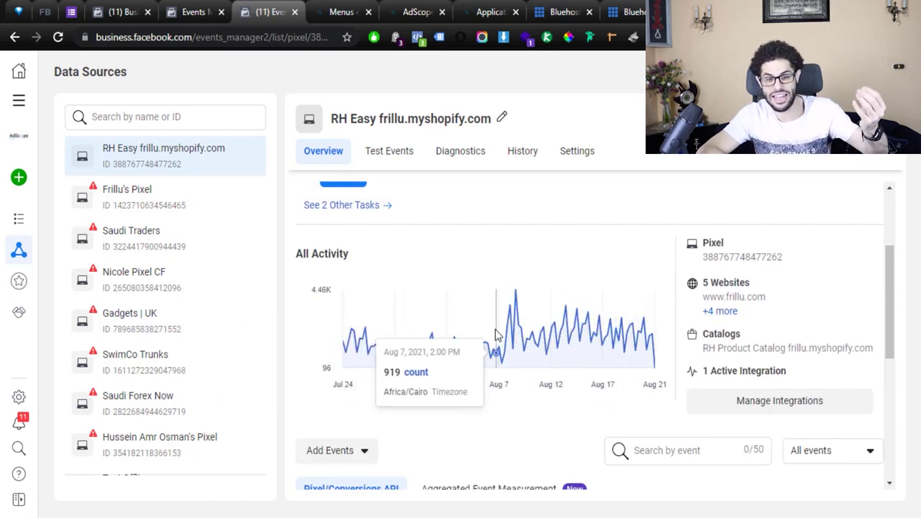
scroll(504, 304, "down", 4)
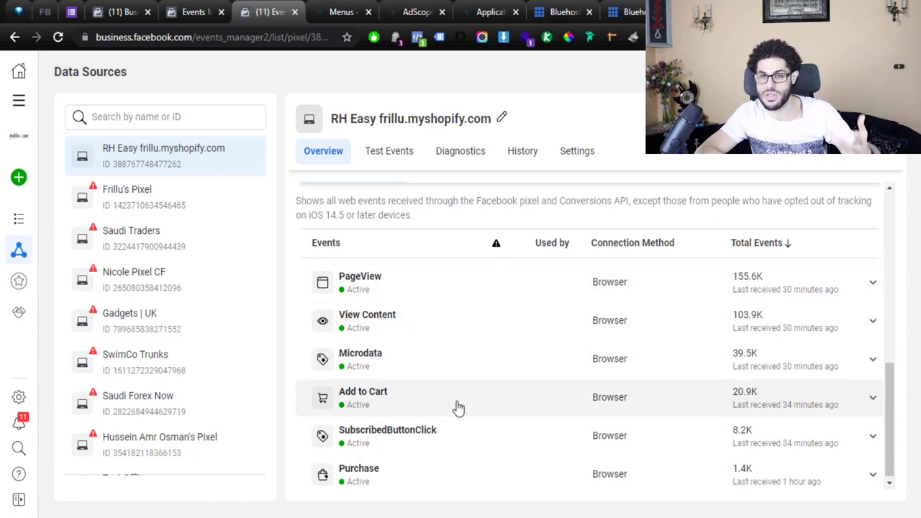
scroll(459, 408, "up", 5)
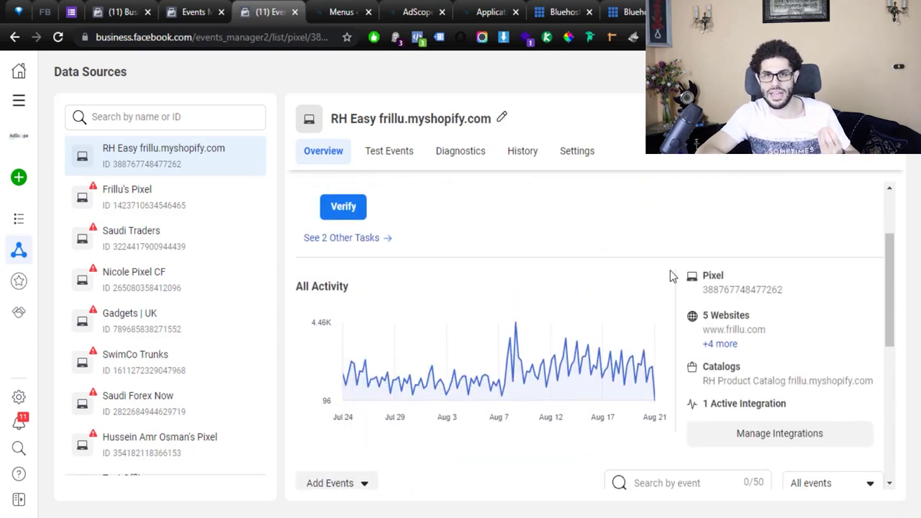
scroll(669, 272, "down", 1)
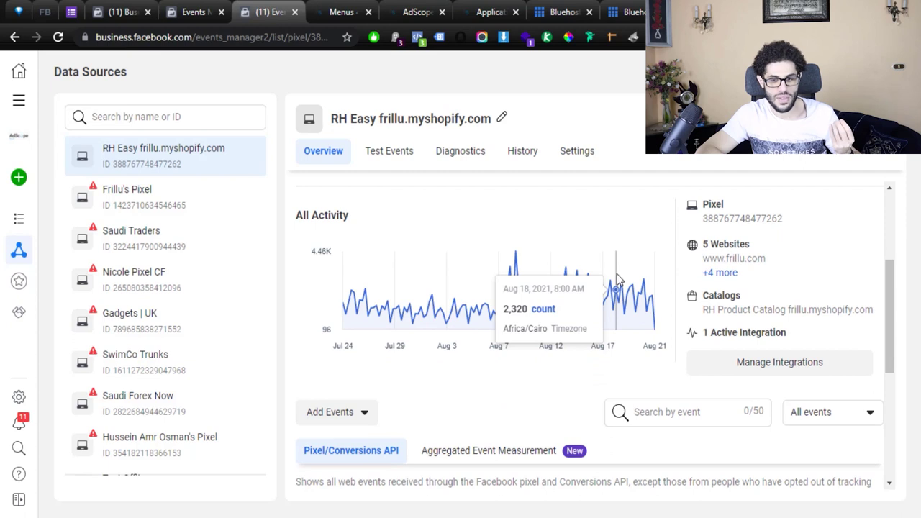
- Start connecting a new Web data source with Facebook Pixel as the connection method, continuing past the how-it-works introduction
mouse_move(18, 179)
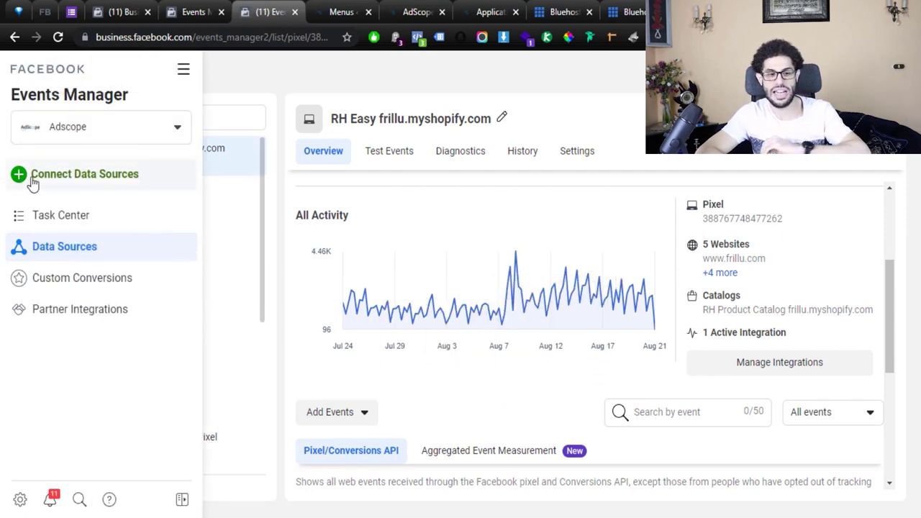
left_click(106, 180)
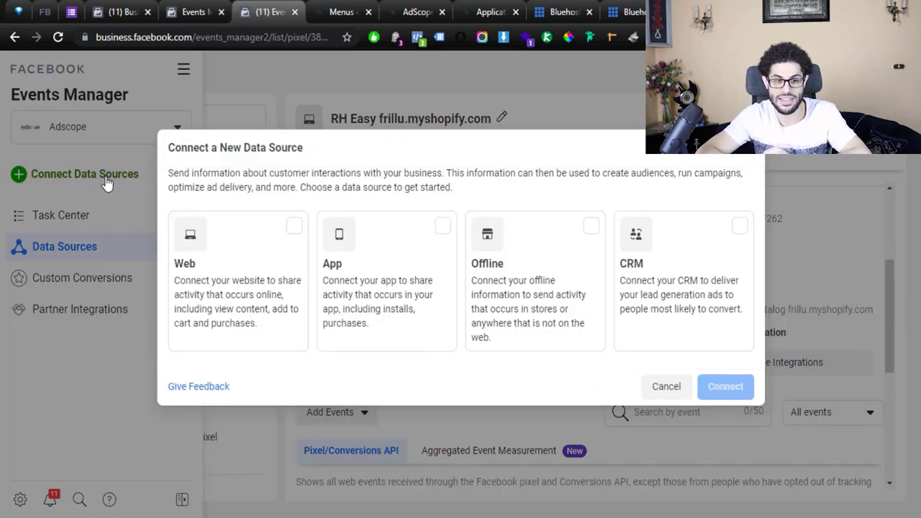
left_click(293, 232)
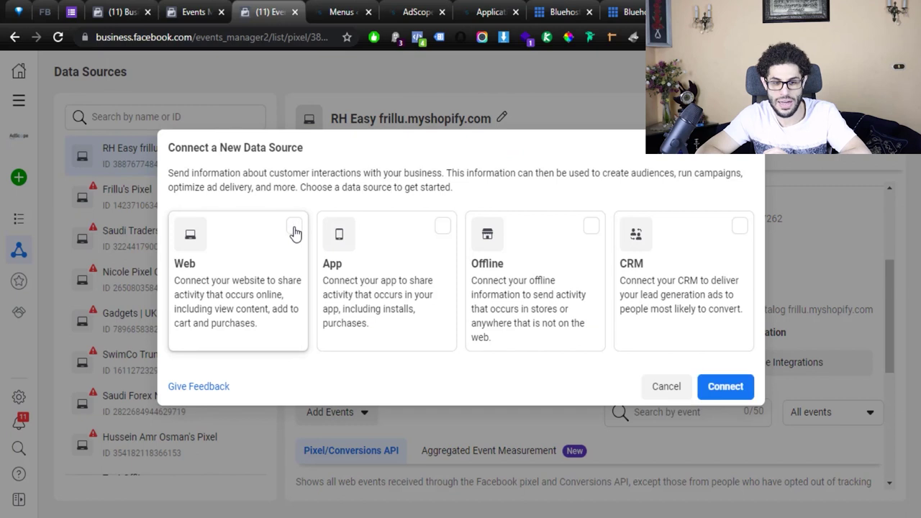
left_click(725, 388)
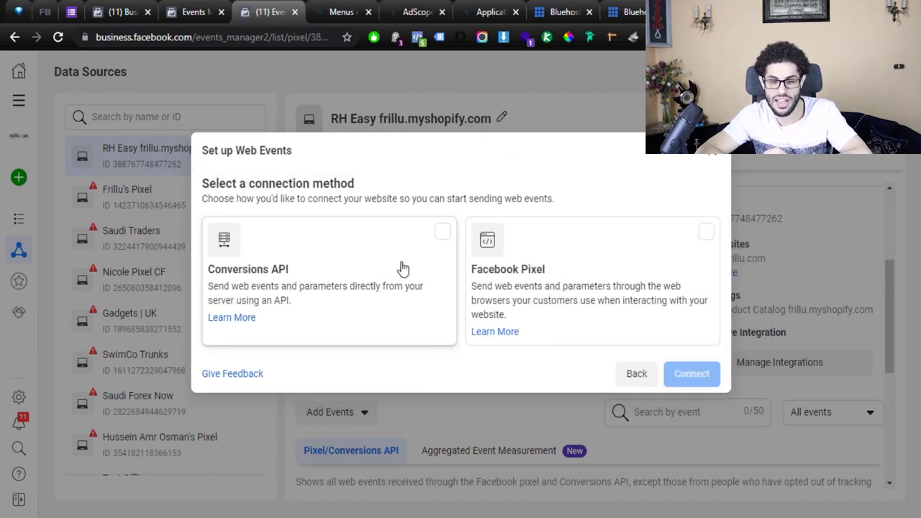
left_click(709, 245)
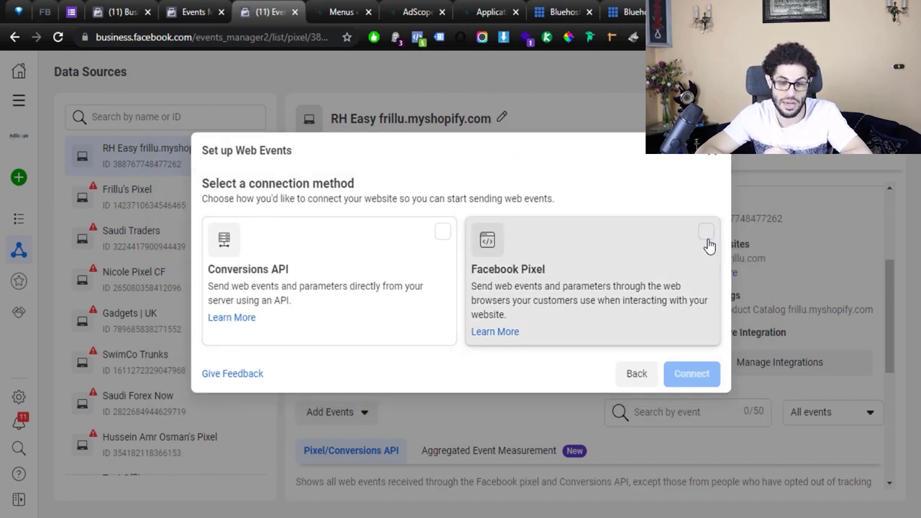
left_click(709, 370)
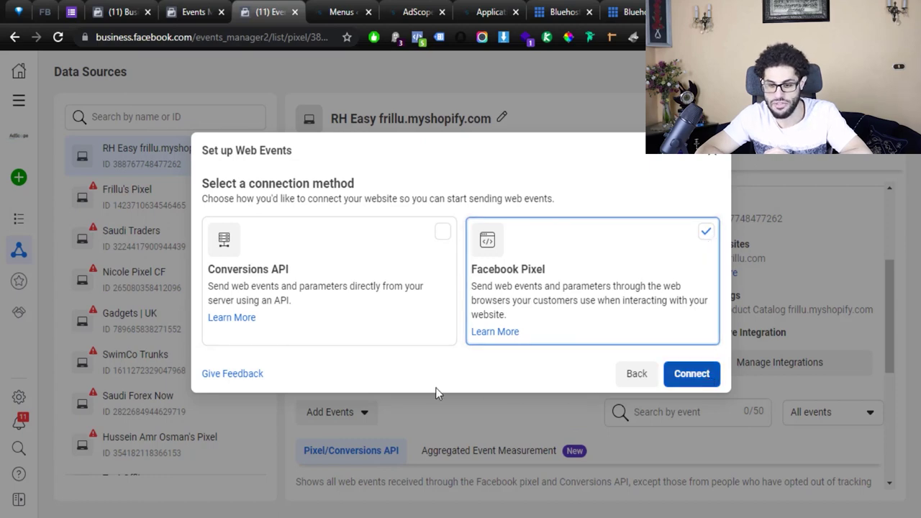
scroll(530, 292, "down", 2)
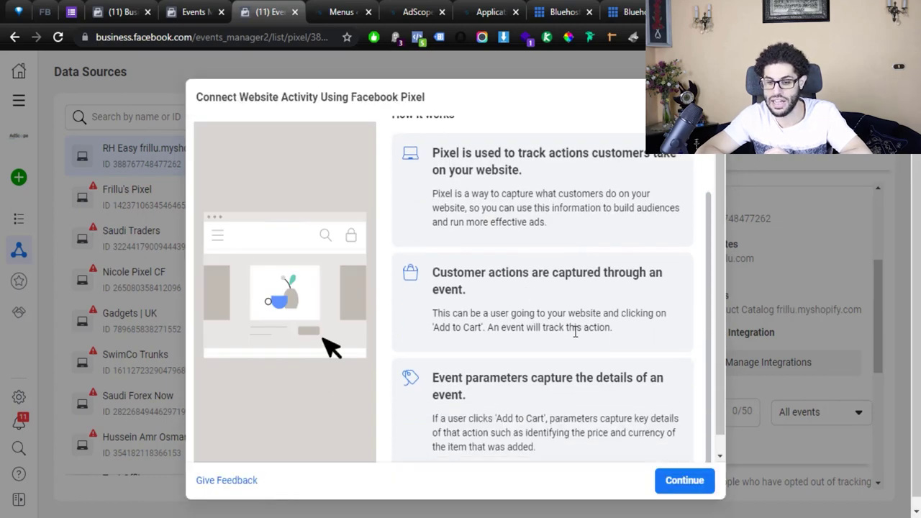
scroll(574, 328, "up", 2)
scroll(625, 394, "down", 1)
scroll(624, 394, "down", 1)
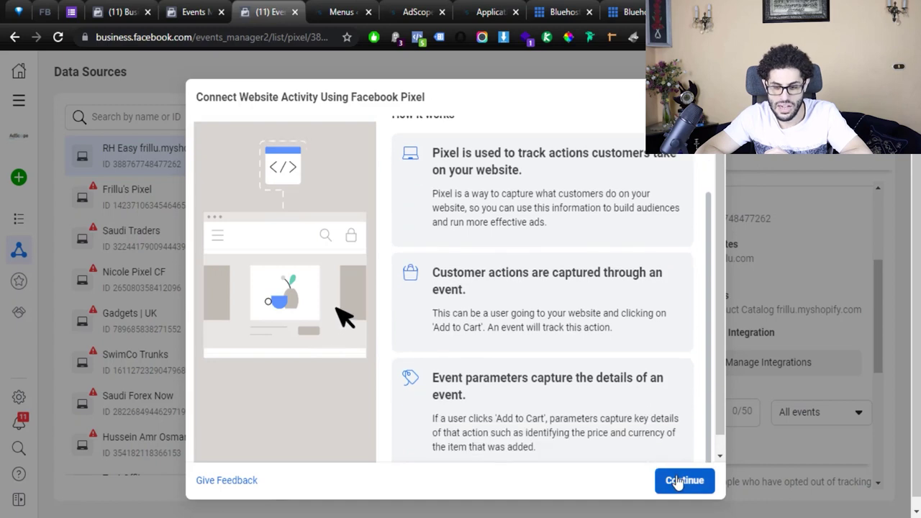
left_click(684, 480)
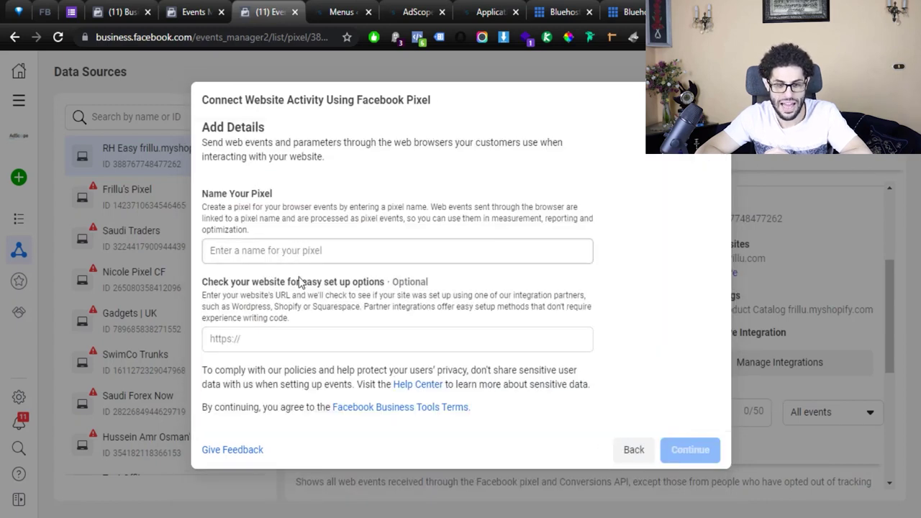
left_click(263, 257)
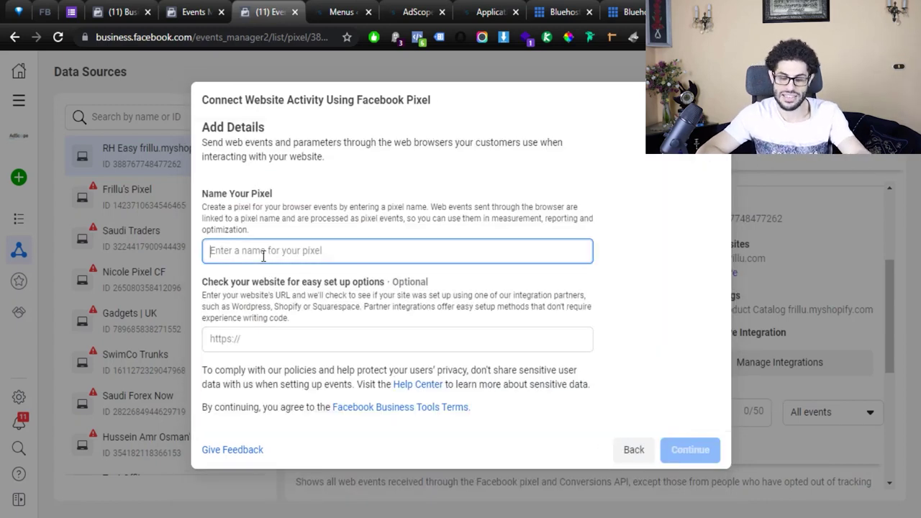
type("Adscope's Pixel")
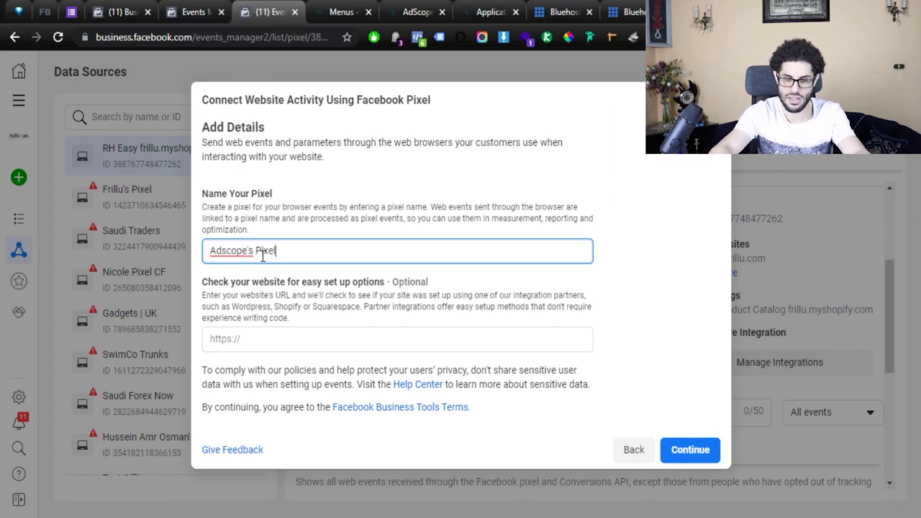
left_click(414, 11)
key("ctrl+l")
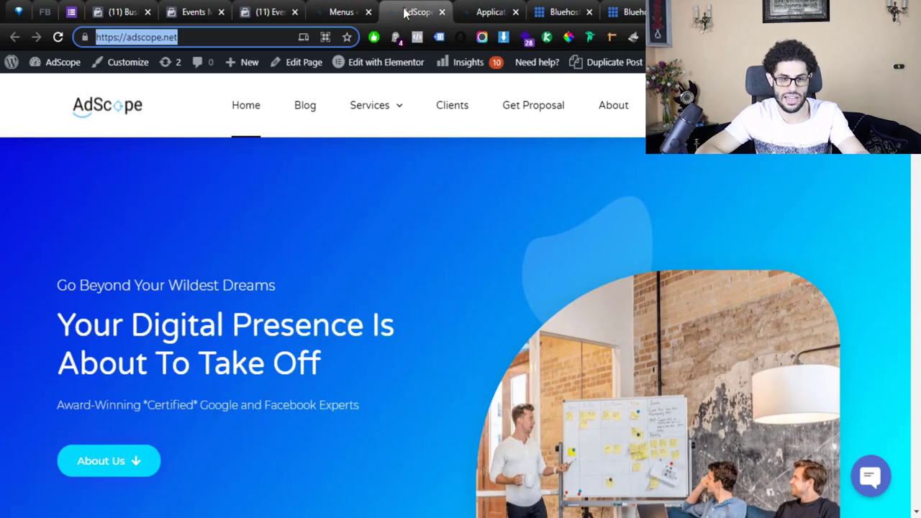
left_click(281, 6)
left_click(287, 335)
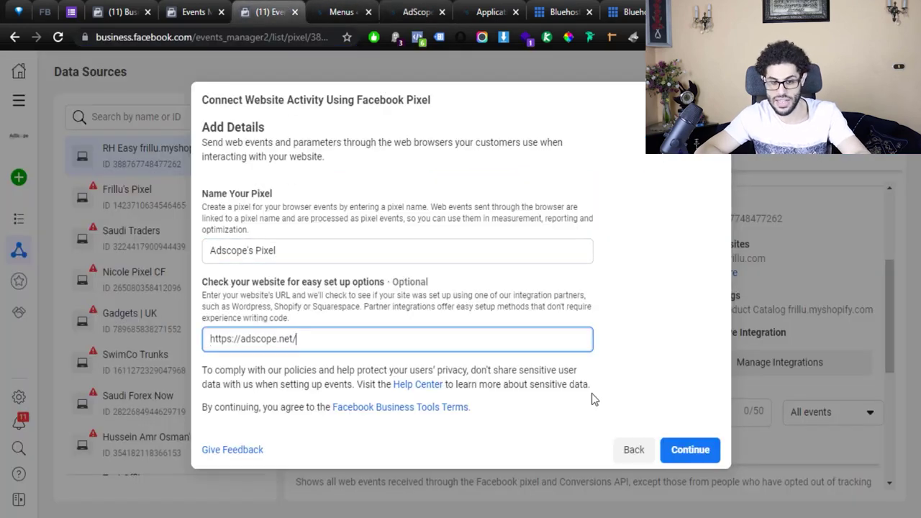
left_click(665, 453)
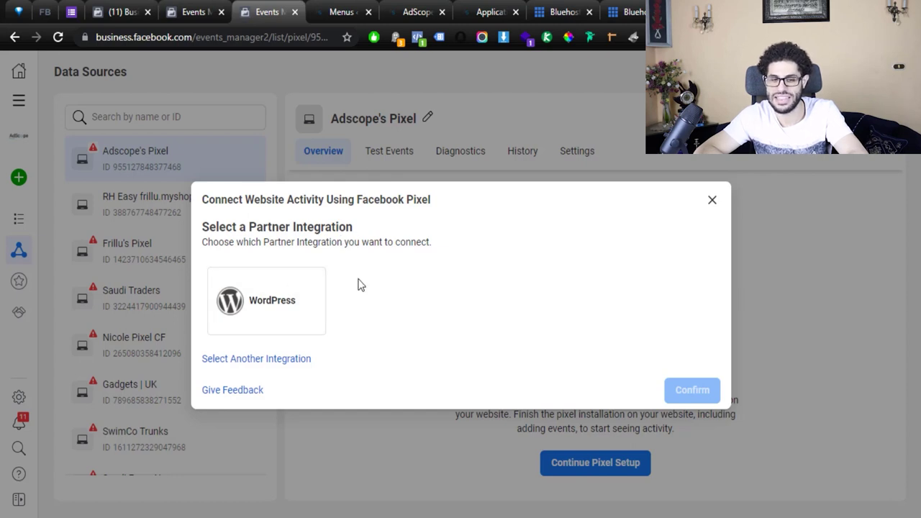
- Open the full list of partner integrations and examine which website platforms are supported
left_click(282, 365)
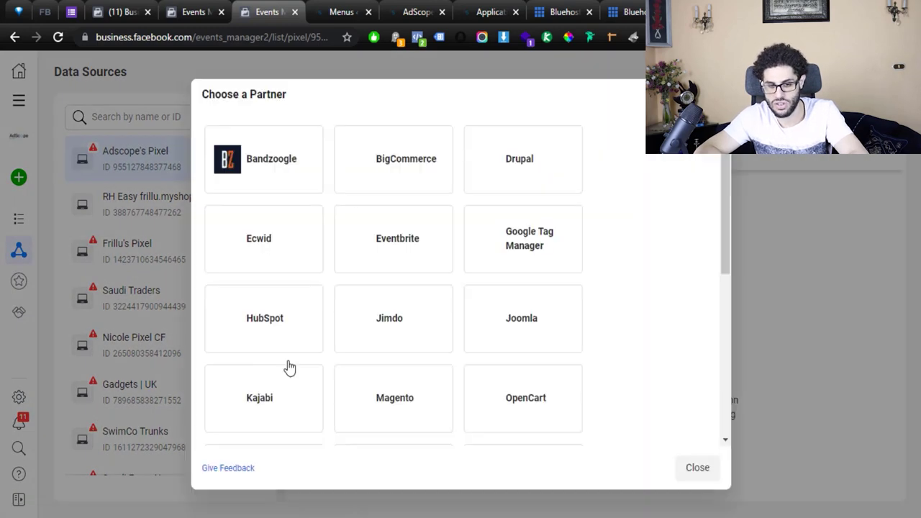
scroll(424, 209, "down", 5)
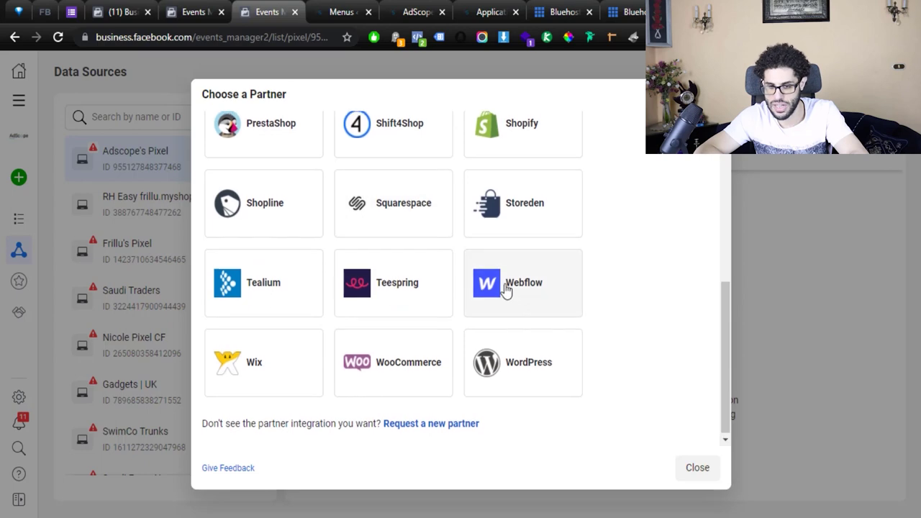
scroll(507, 237, "up", 5)
scroll(496, 230, "down", 1)
scroll(514, 245, "down", 5)
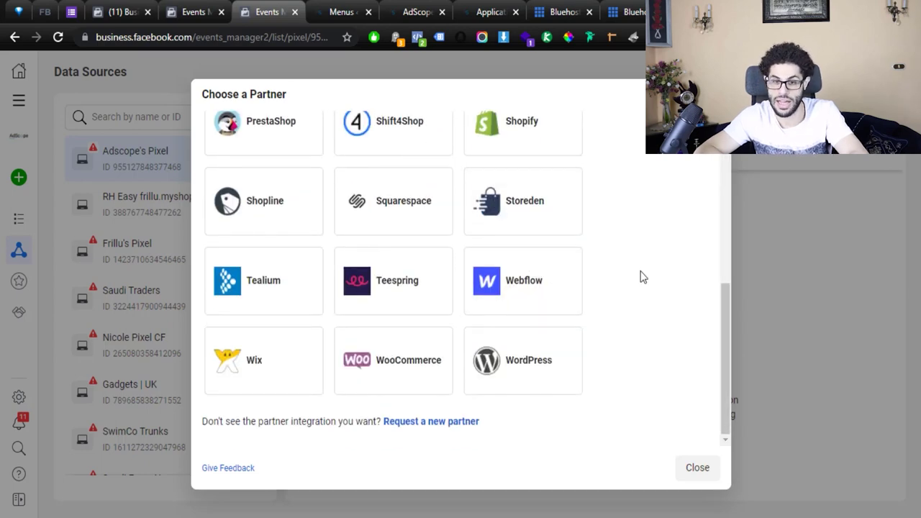
scroll(662, 237, "up", 5)
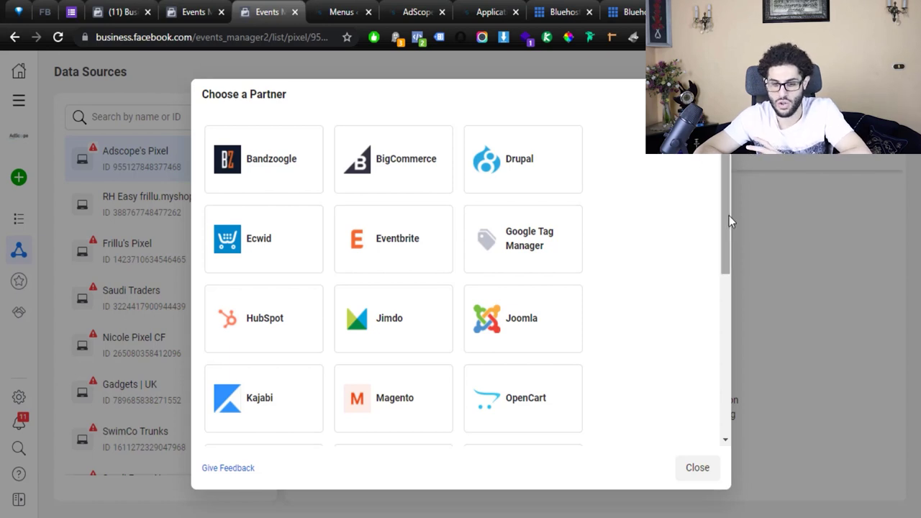
left_click_drag(726, 222, 731, 285)
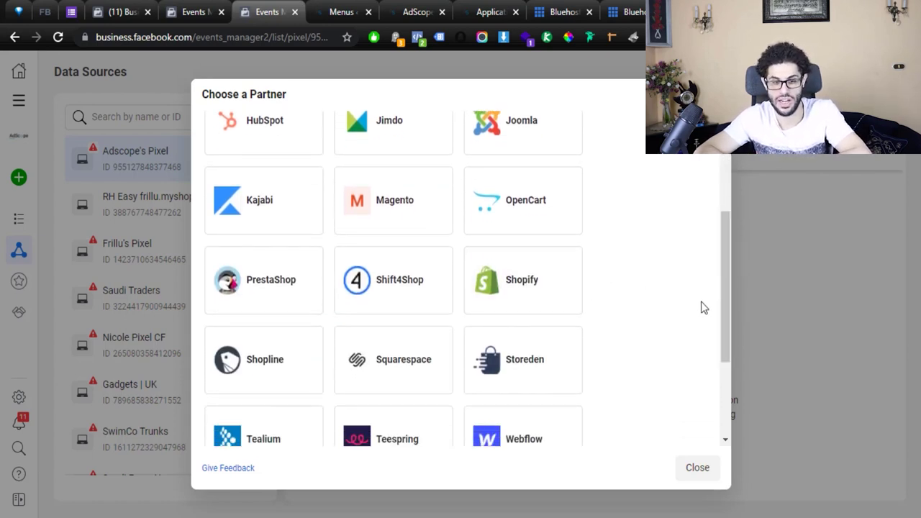
left_click_drag(724, 329, 728, 403)
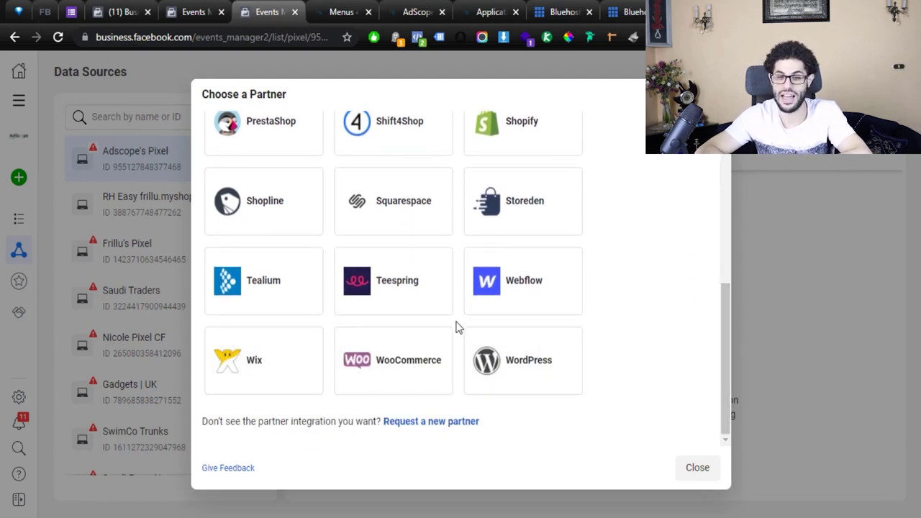
scroll(638, 274, "up", 5)
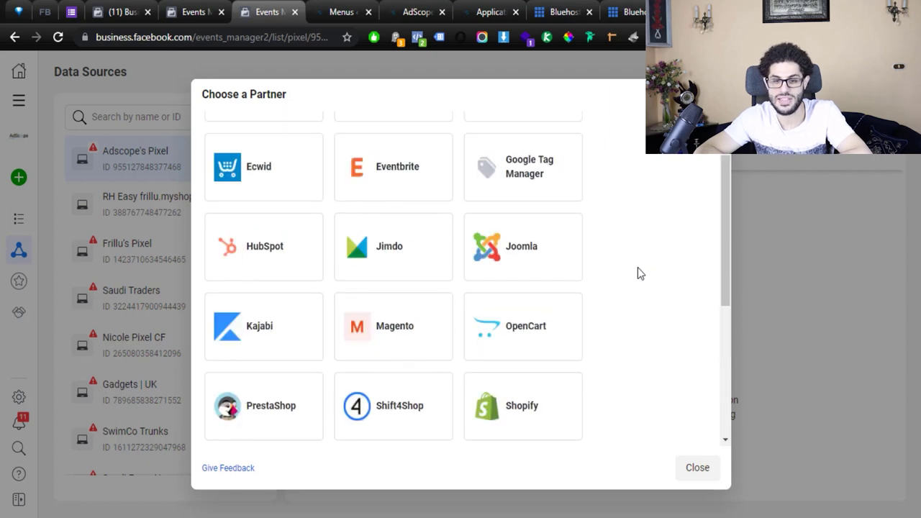
scroll(640, 278, "up", 1)
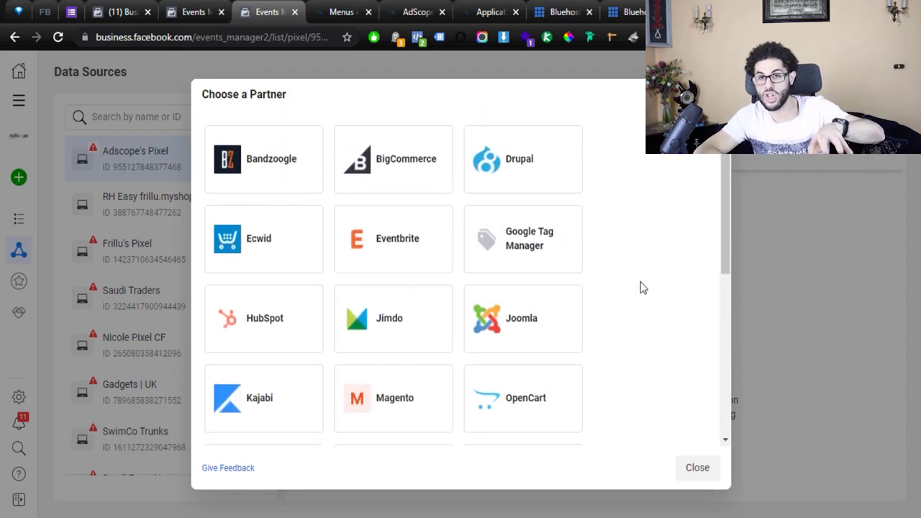
scroll(613, 251, "down", 2)
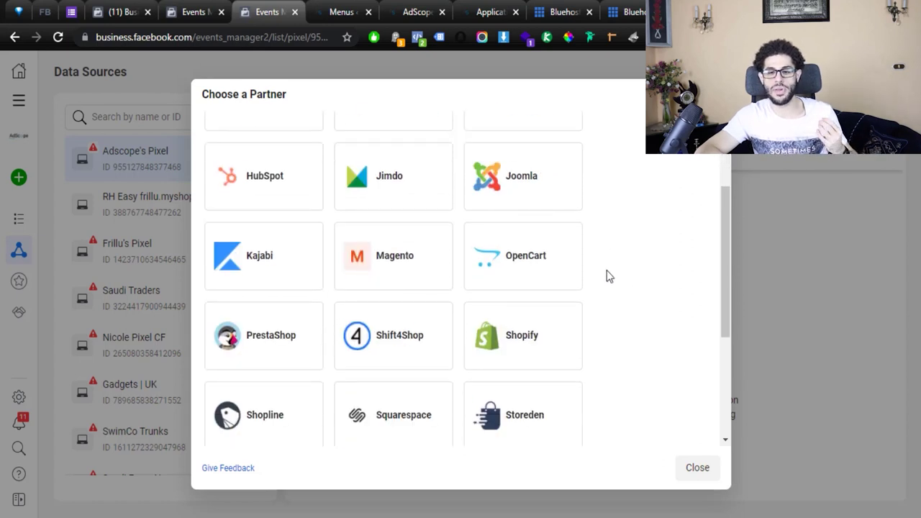
scroll(590, 331, "up", 1)
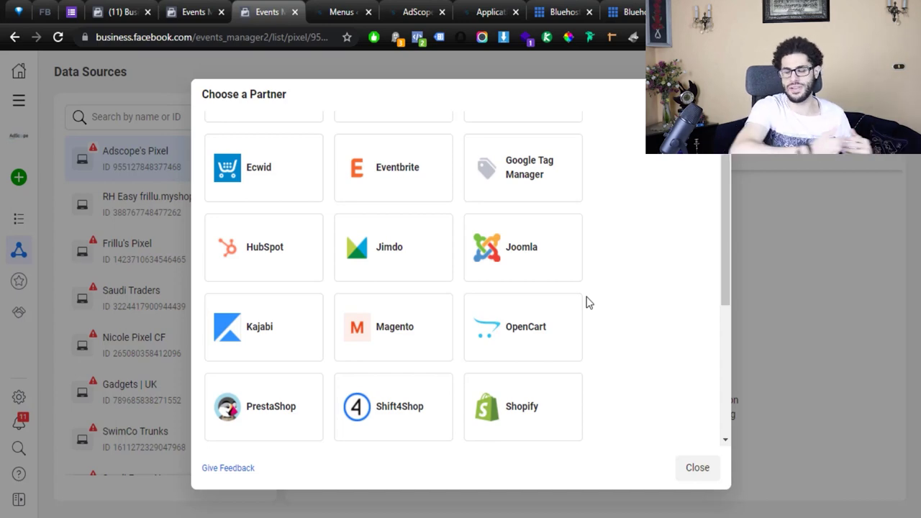
- Choose WordPress as the partner integration and read the instructions for installing its Facebook plugin
scroll(590, 290, "down", 1)
scroll(590, 289, "down", 5)
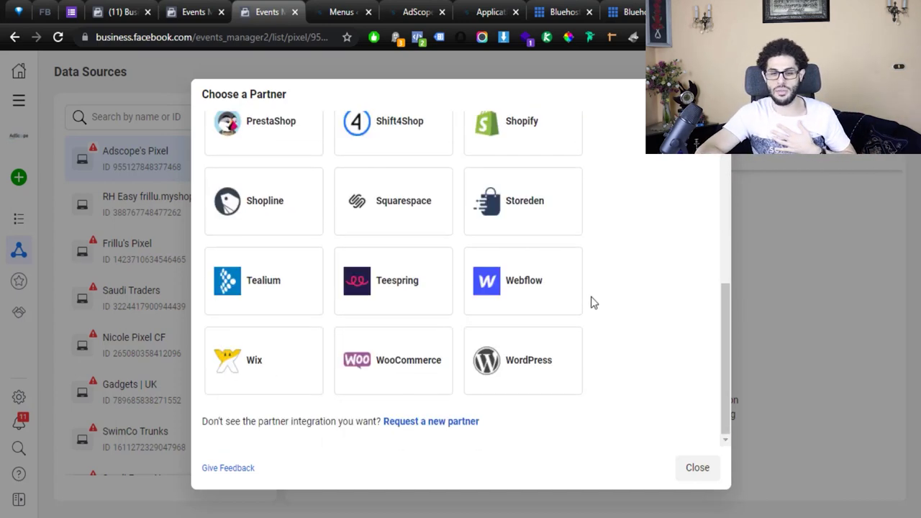
left_click(521, 364)
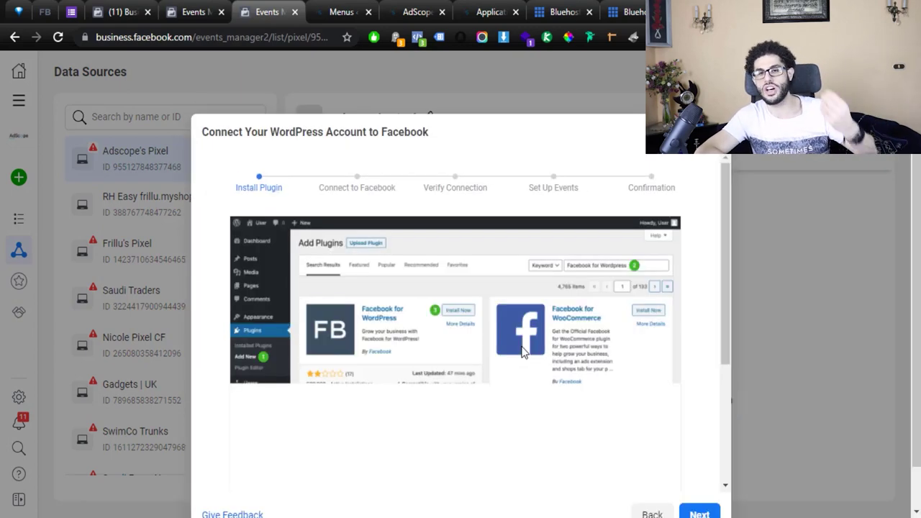
scroll(520, 230, "down", 3)
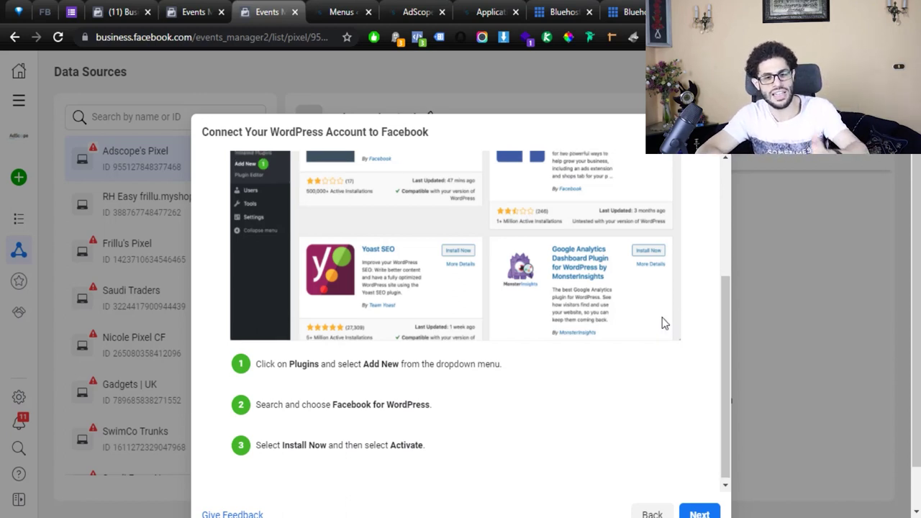
scroll(660, 320, "up", 3)
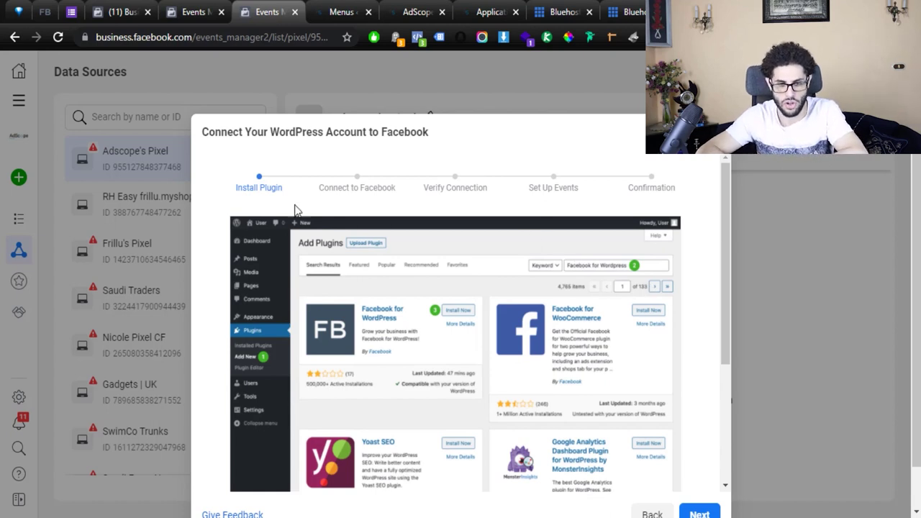
scroll(264, 210, "down", 2)
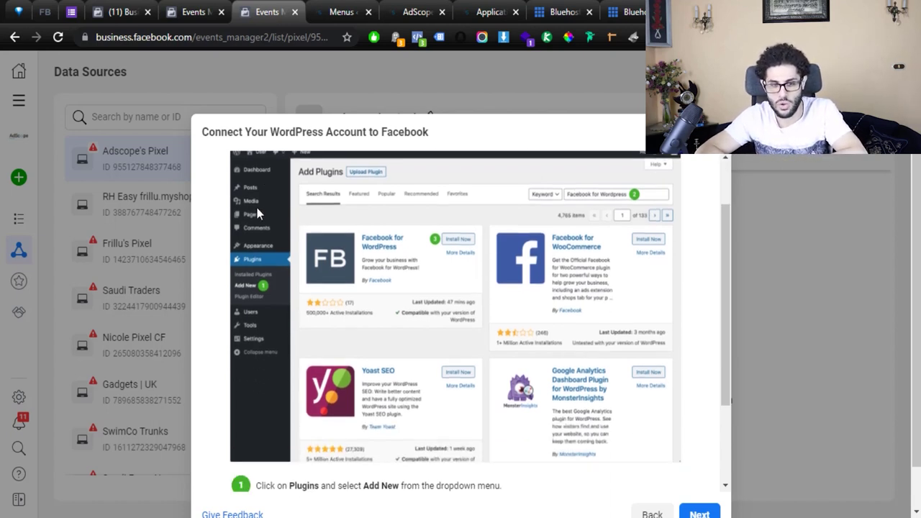
scroll(259, 212, "down", 3)
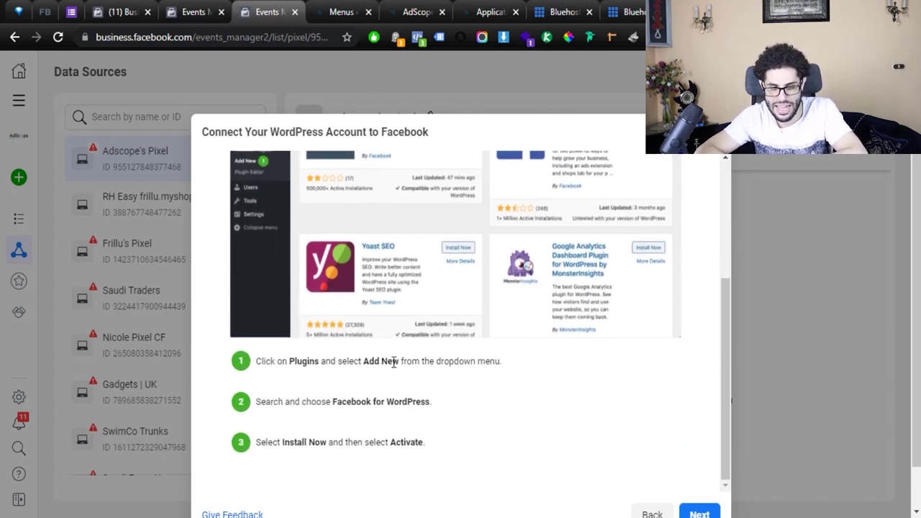
scroll(557, 352, "down", 1)
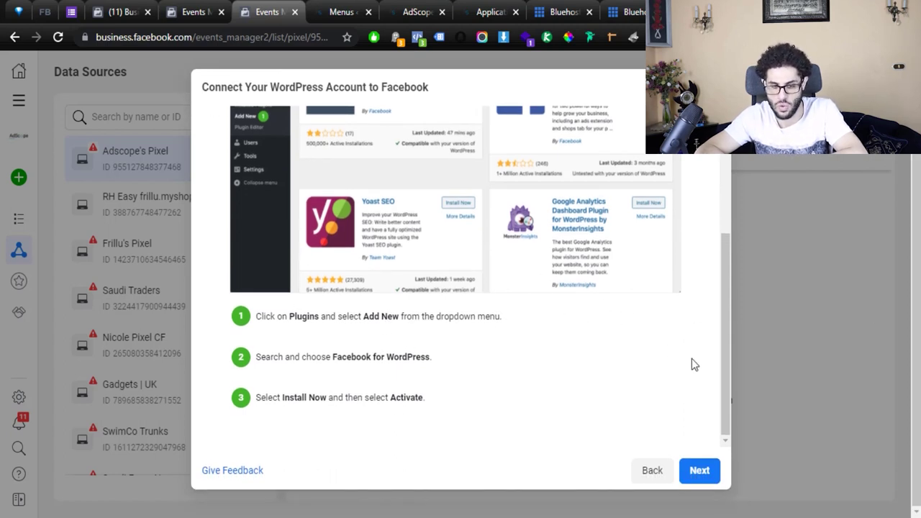
scroll(692, 364, "up", 5)
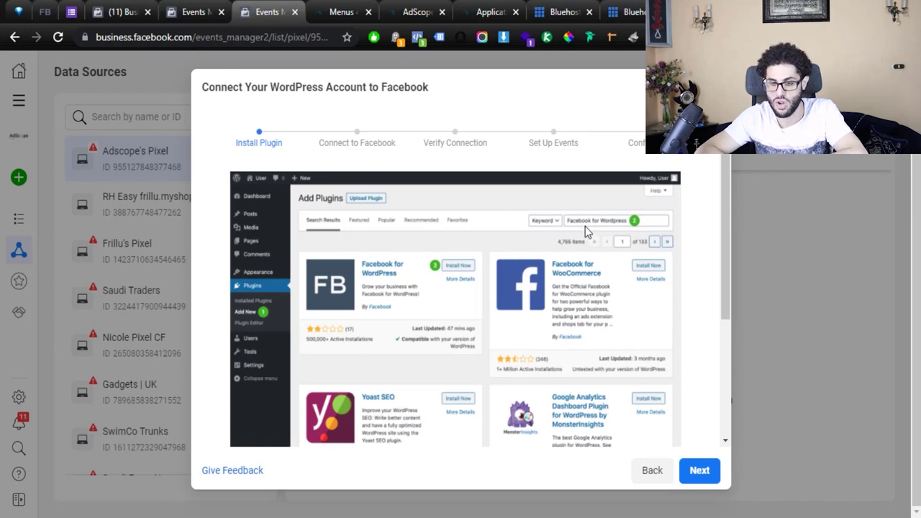
scroll(597, 229, "down", 3)
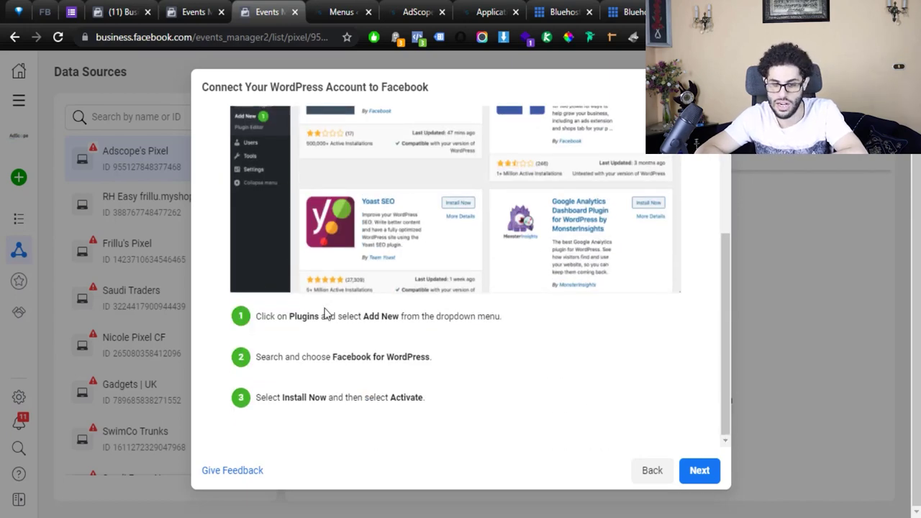
- Copy the plugin name "Facebook for WordPress" from the instructions and search for it among the new plugins in the adscope.net WordPress admin
left_click_drag(431, 356, 331, 356)
key("ctrl+c")
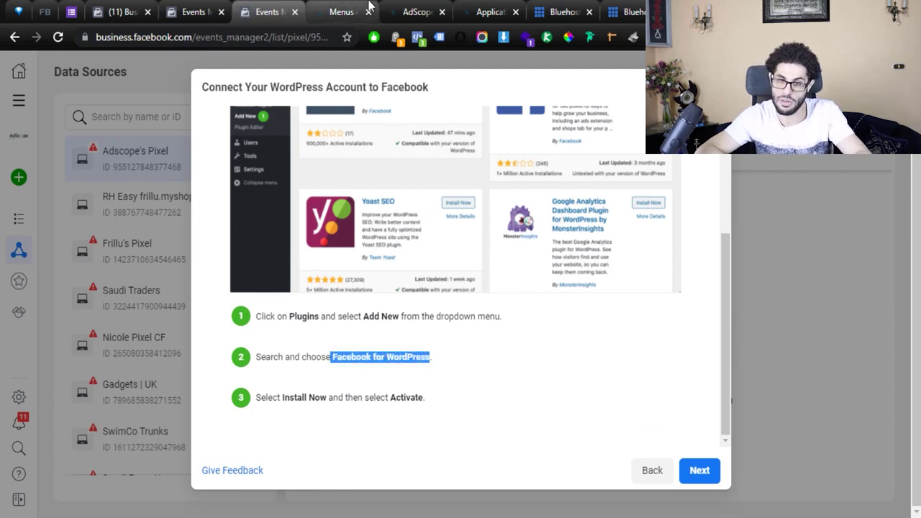
left_click(341, 11)
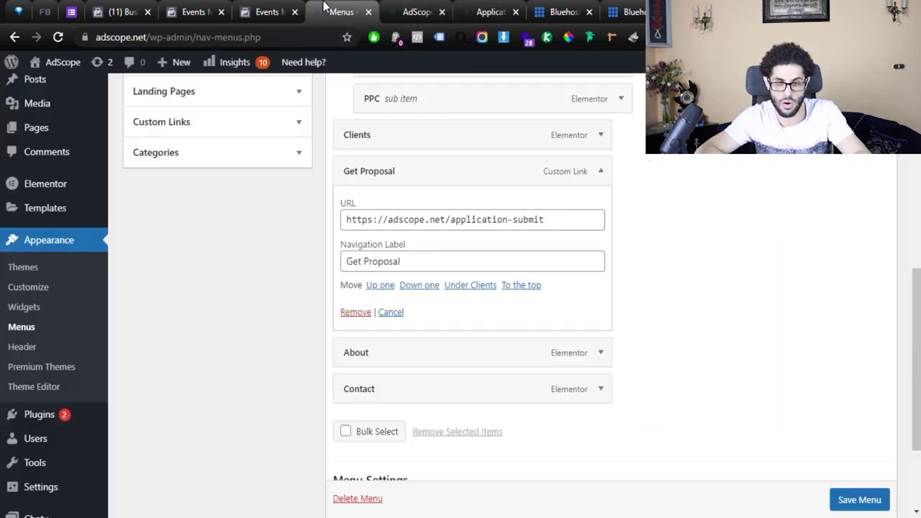
mouse_move(56, 423)
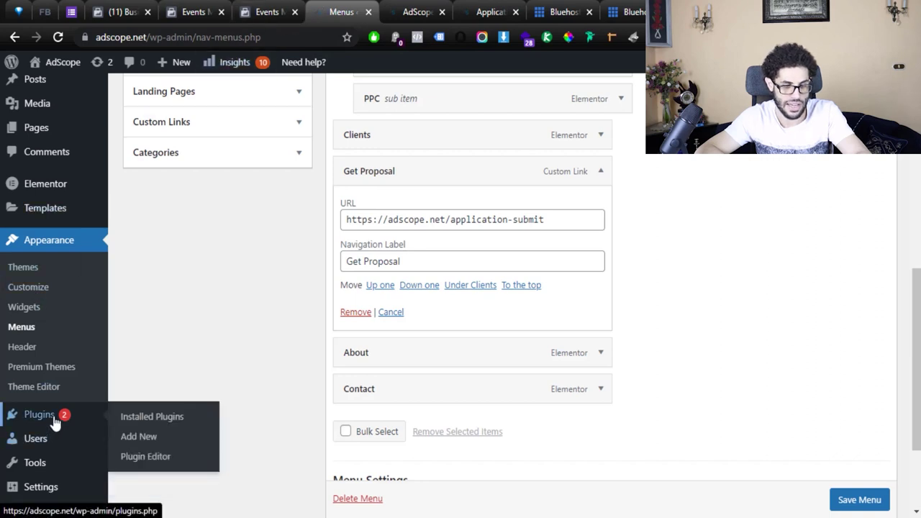
left_click(148, 437)
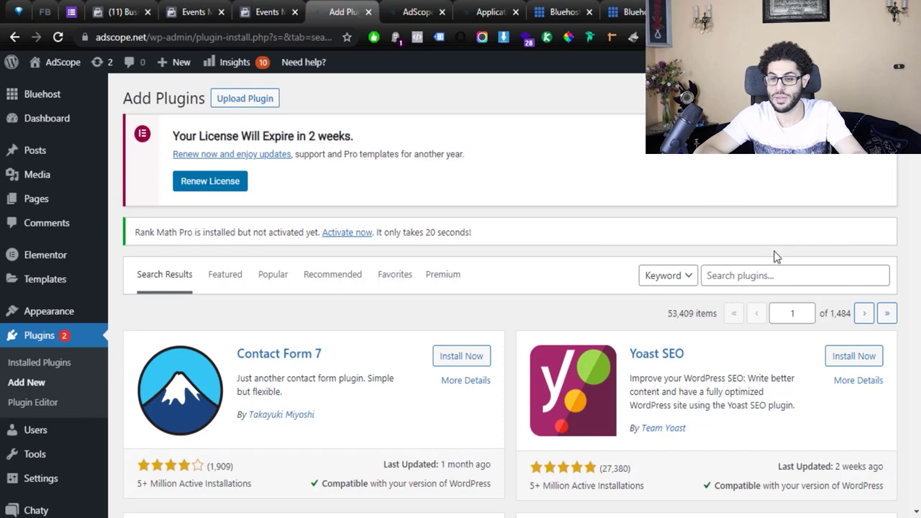
left_click(778, 275)
key("ctrl+v")
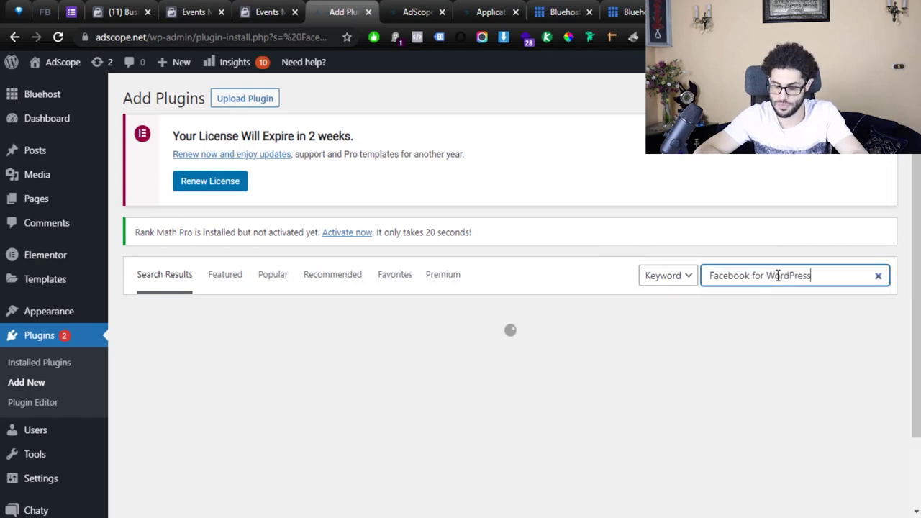
- Install and activate the Facebook for WordPress plugin by Facebook, and check it among the installed plugins
scroll(468, 206, "down", 1)
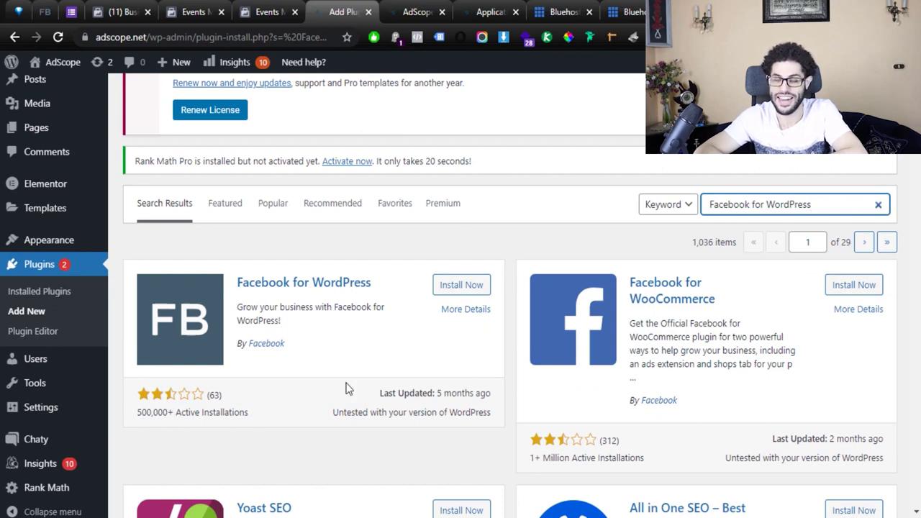
left_click(459, 287)
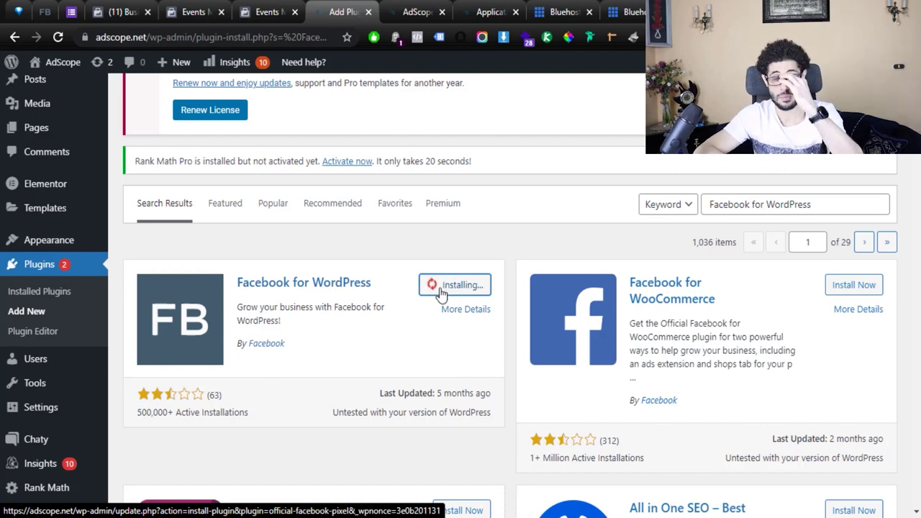
left_click(466, 287)
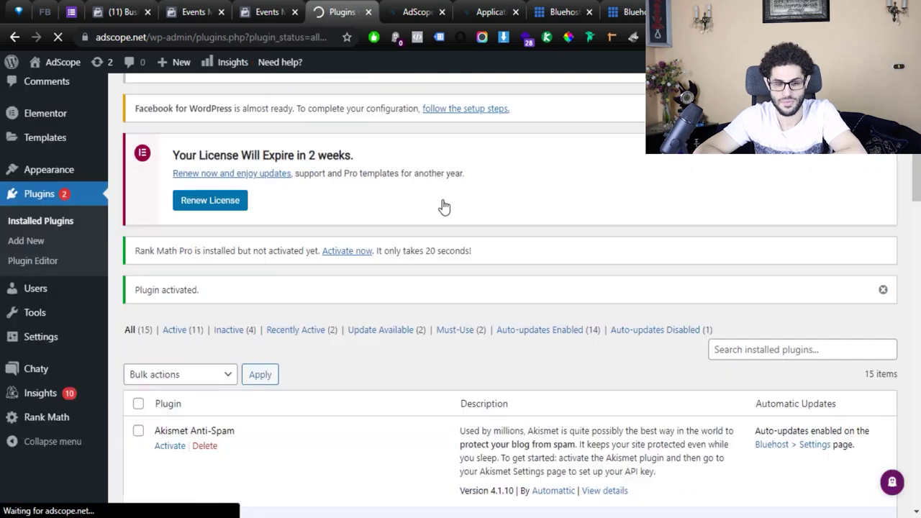
scroll(442, 200, "down", 5)
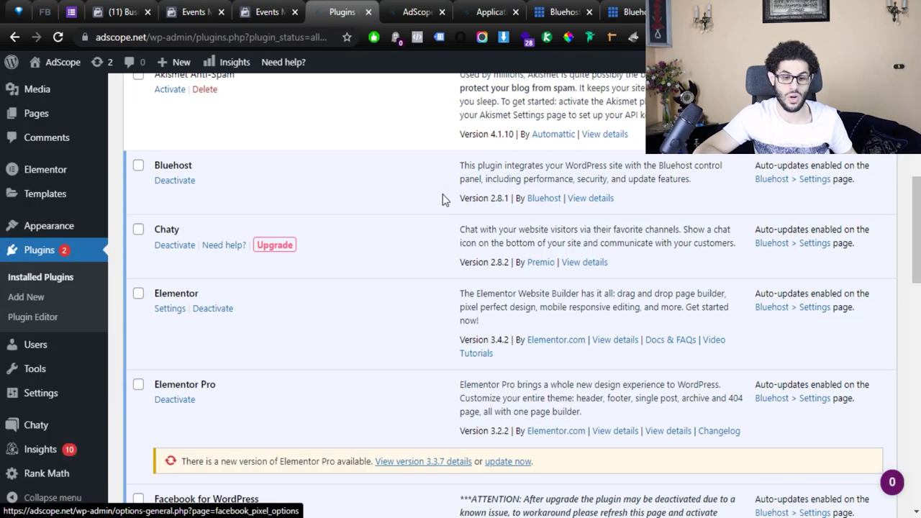
scroll(442, 200, "down", 1)
- Switch back to Events Manager, advance the WordPress setup to the Connect to Facebook stage and read its instructions
left_click(266, 11)
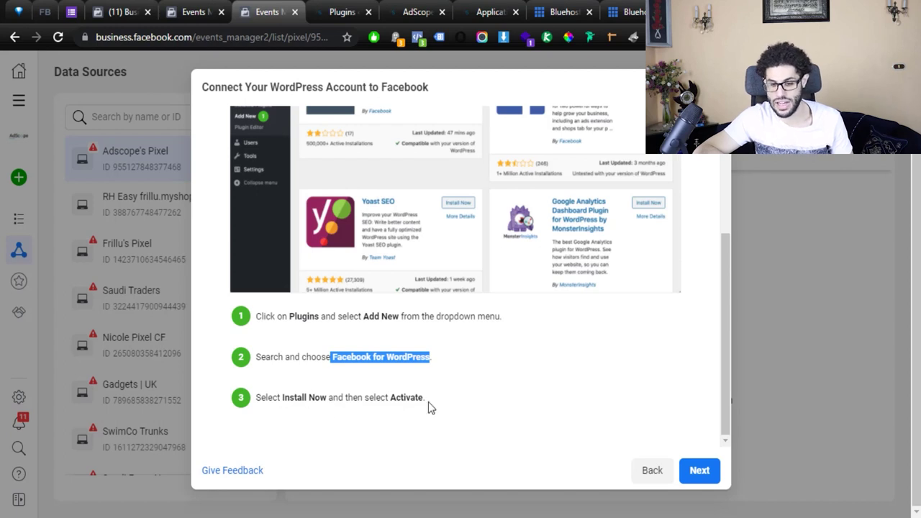
left_click_drag(430, 401, 329, 396)
left_click(699, 470)
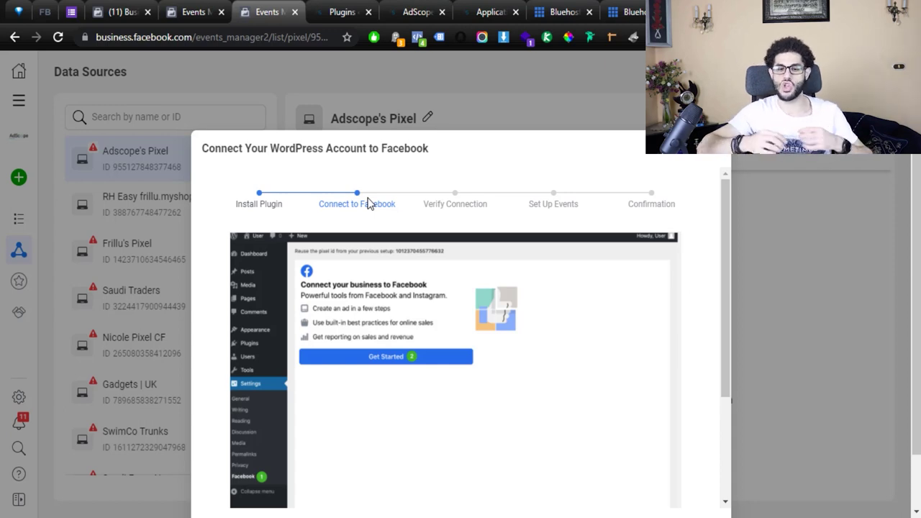
scroll(381, 259, "down", 2)
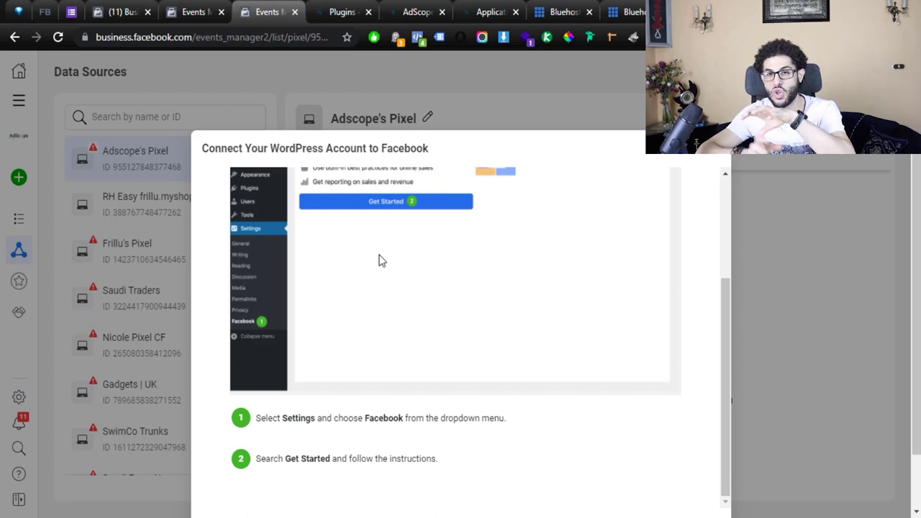
scroll(381, 260, "up", 2)
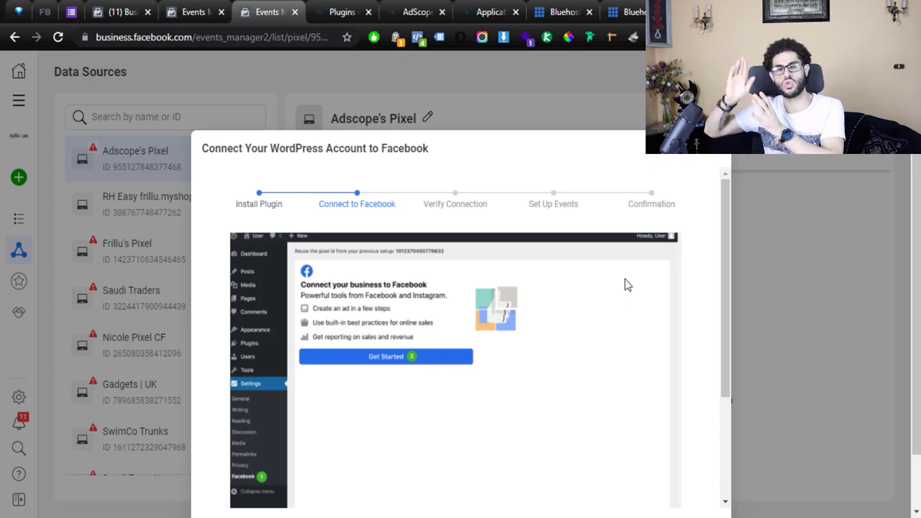
scroll(624, 279, "down", 1)
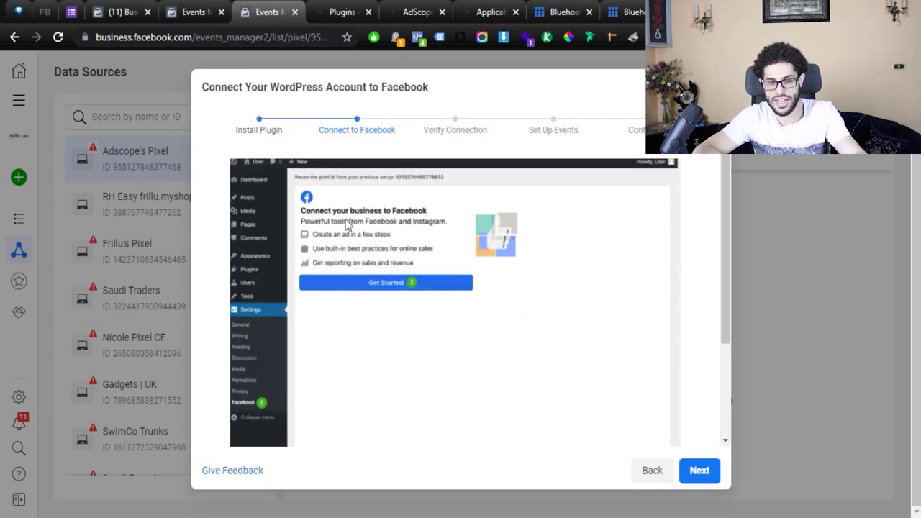
- Return to the WordPress admin and open the Facebook plugin's settings page, following the setup instructions
key("ctrl+Tab")
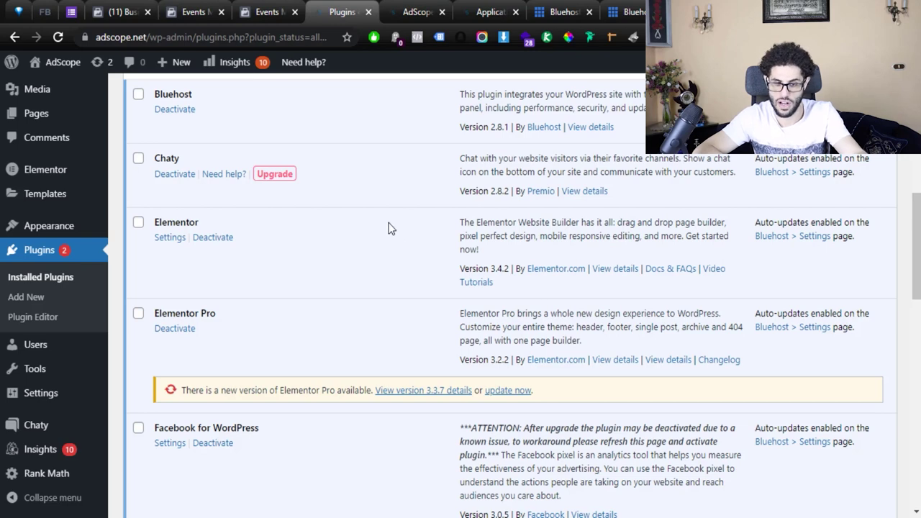
scroll(389, 224, "down", 3)
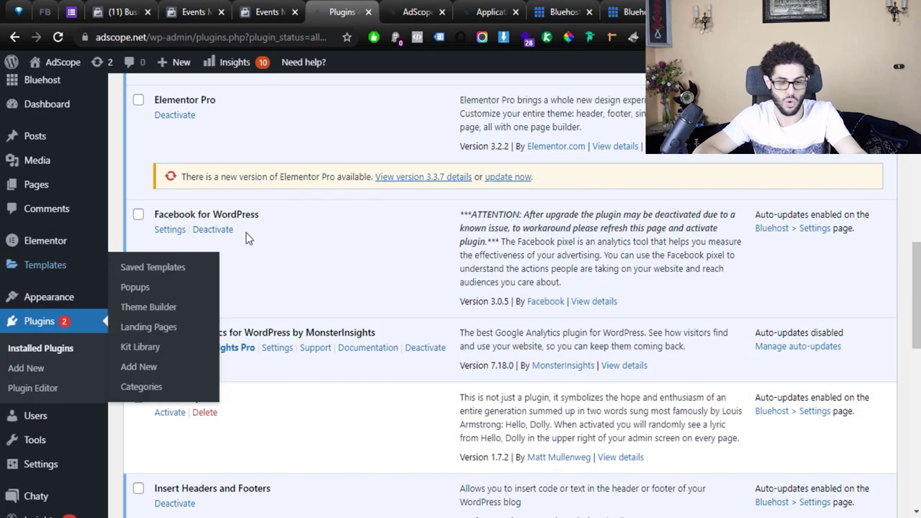
key("ctrl+shift+Tab")
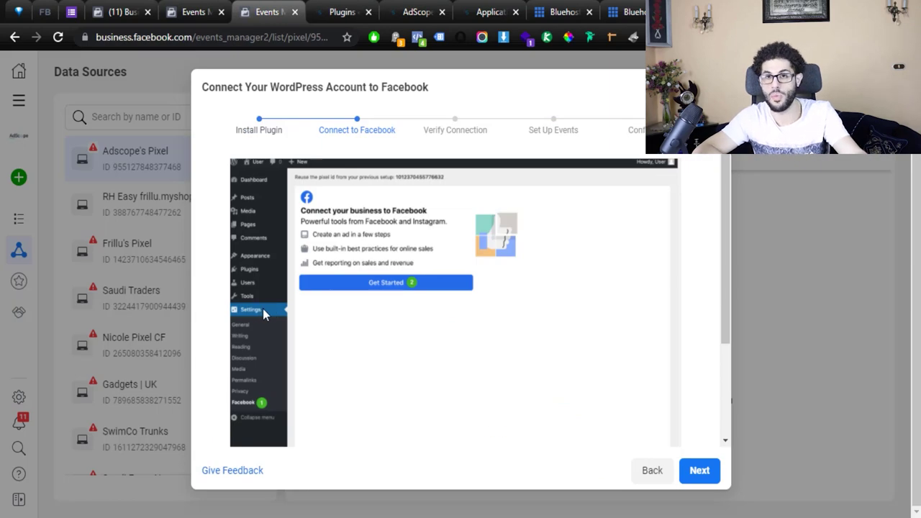
key("ctrl+Tab")
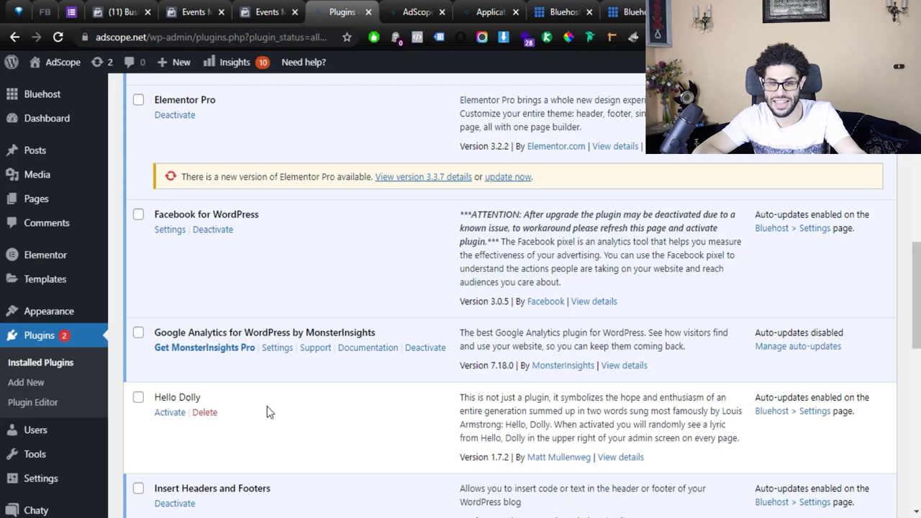
scroll(58, 174, "down", 2)
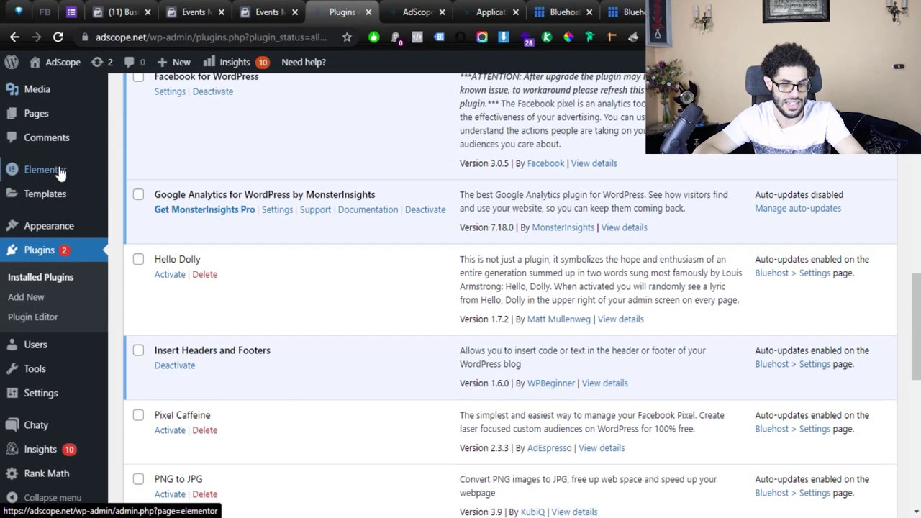
mouse_move(59, 394)
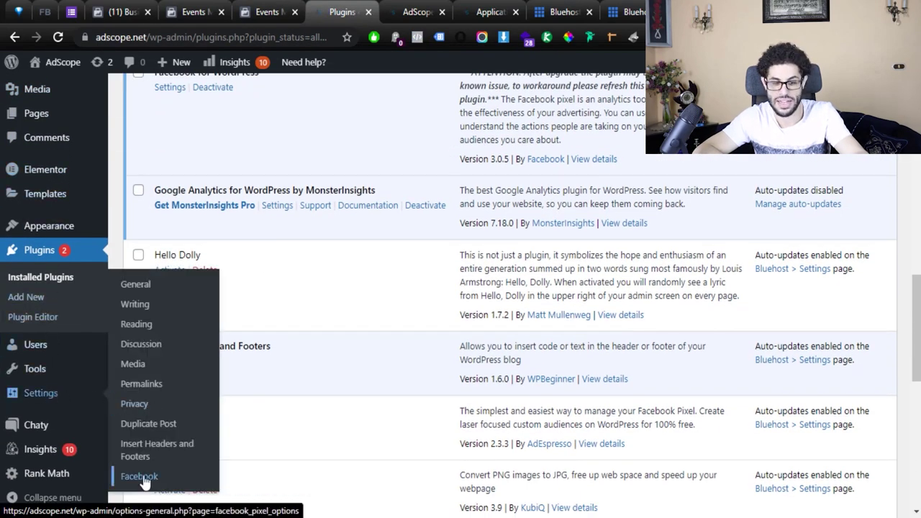
left_click(144, 478)
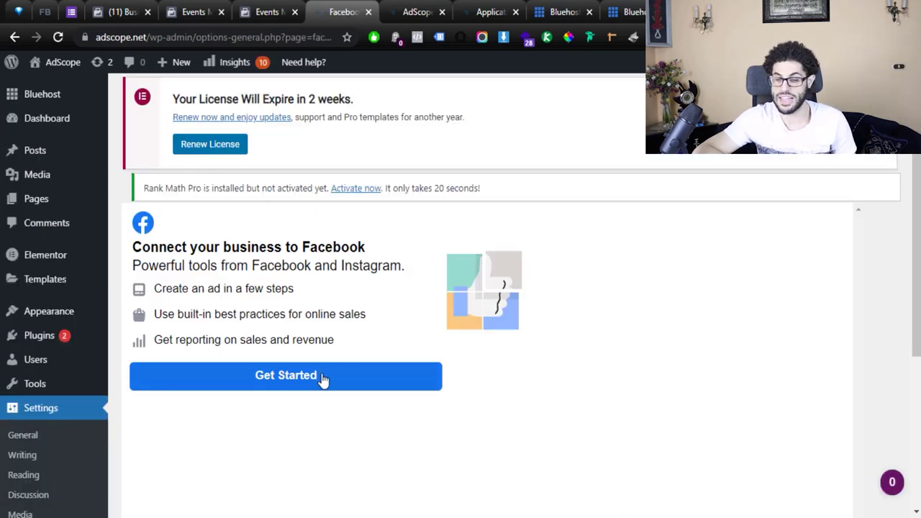
- Start connecting the business to Facebook, continuing with the logged-in account and accepting the WordPress App introduction
left_click(323, 380)
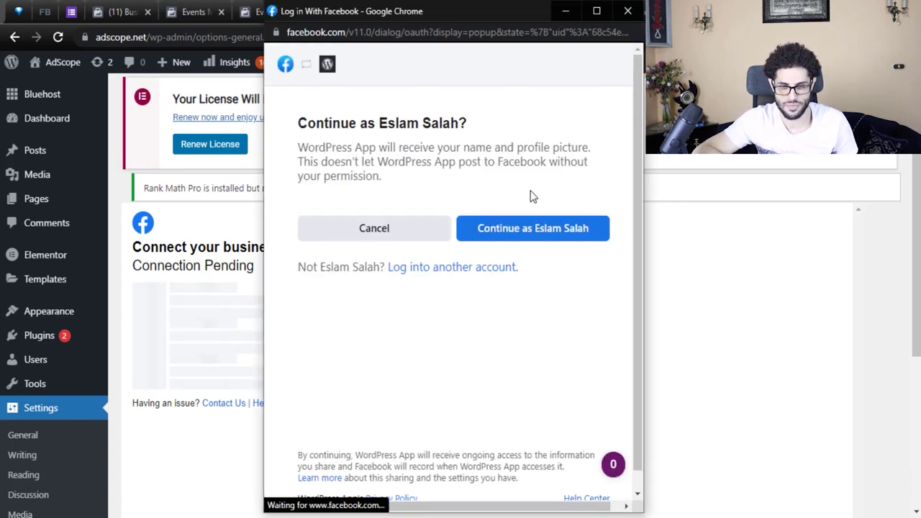
left_click(538, 231)
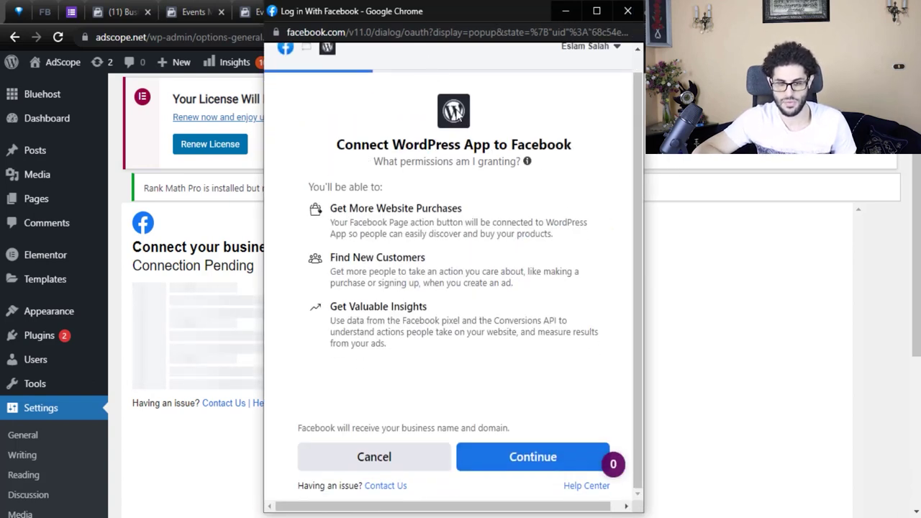
left_click(536, 466)
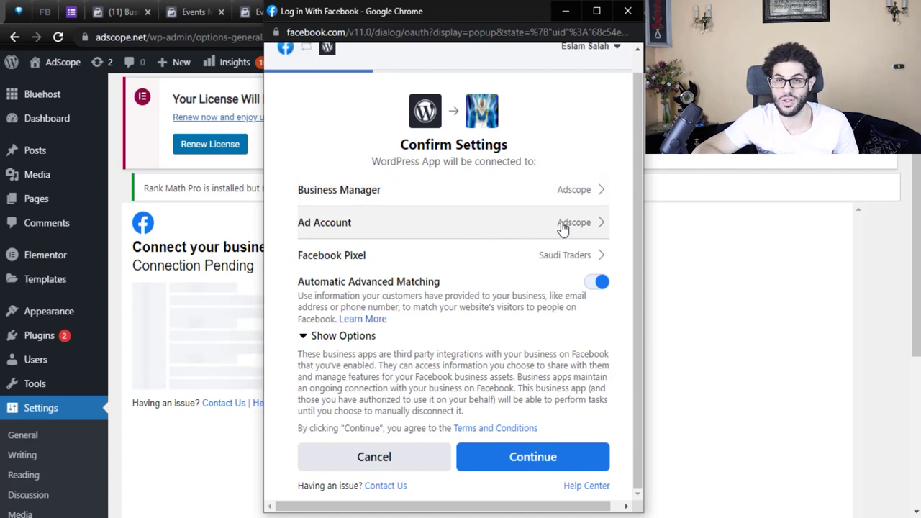
left_click(549, 263)
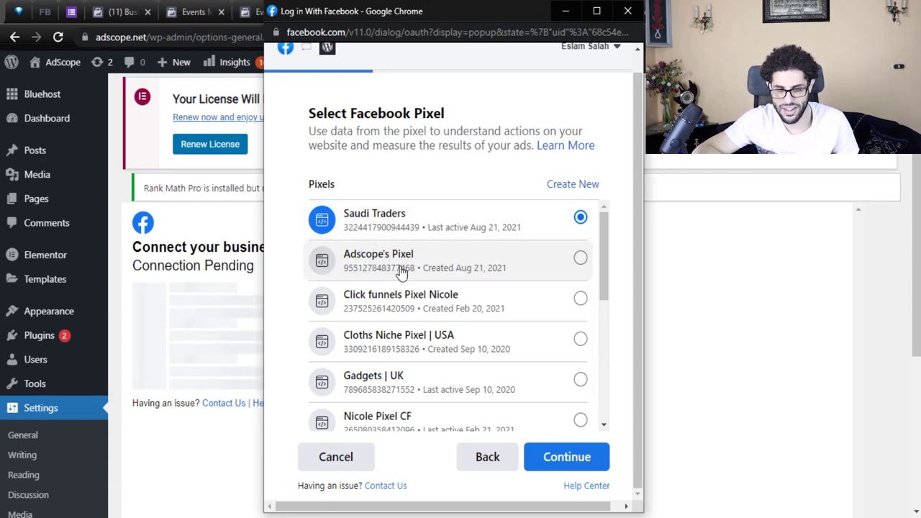
left_click(427, 268)
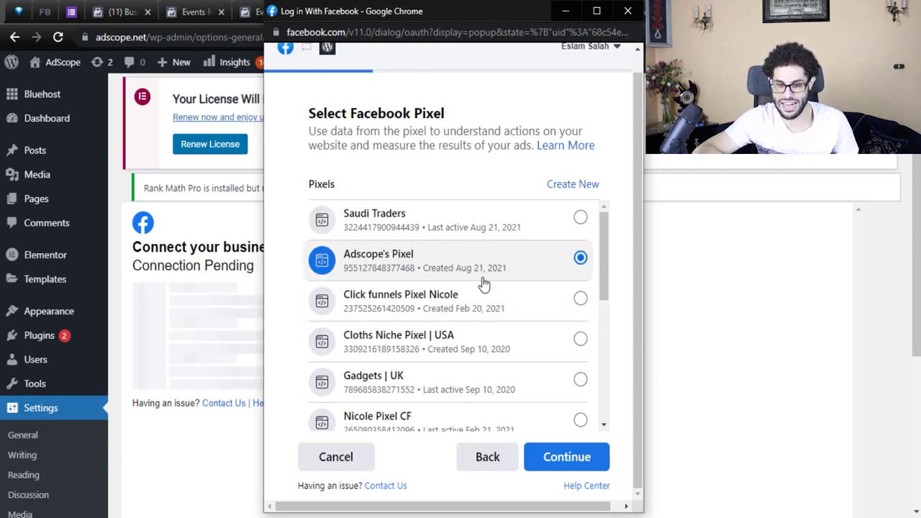
left_click(552, 461)
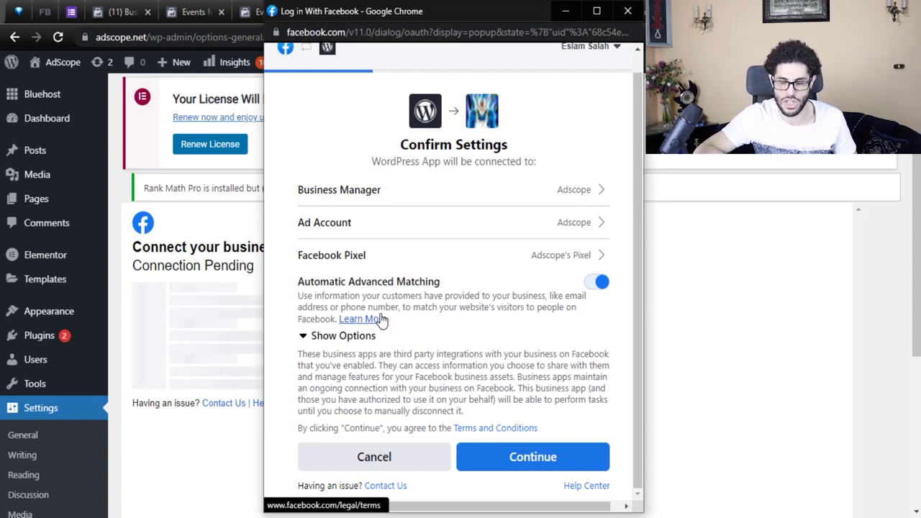
- Accept the connection settings with Automatic Advanced Matching on, continue through the remaining prompt and finish the Facebook connection dialog
left_click(546, 460)
left_click(586, 386)
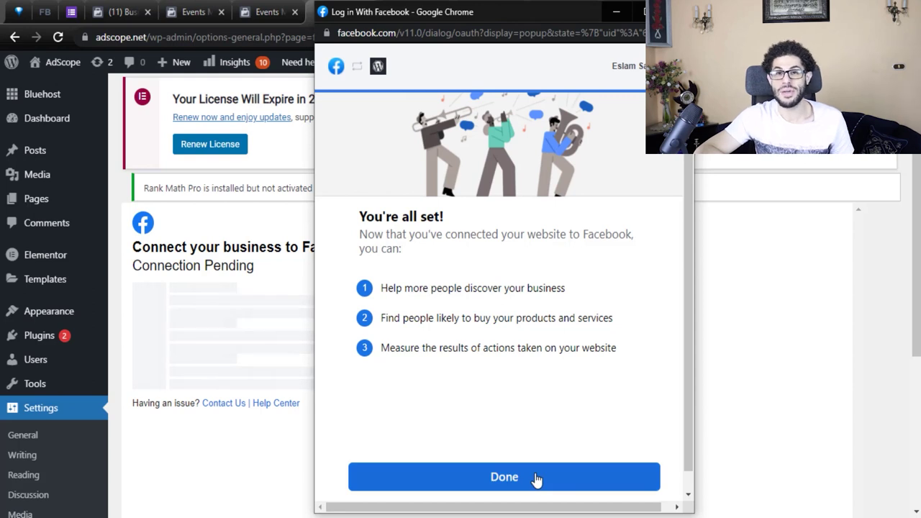
left_click(536, 477)
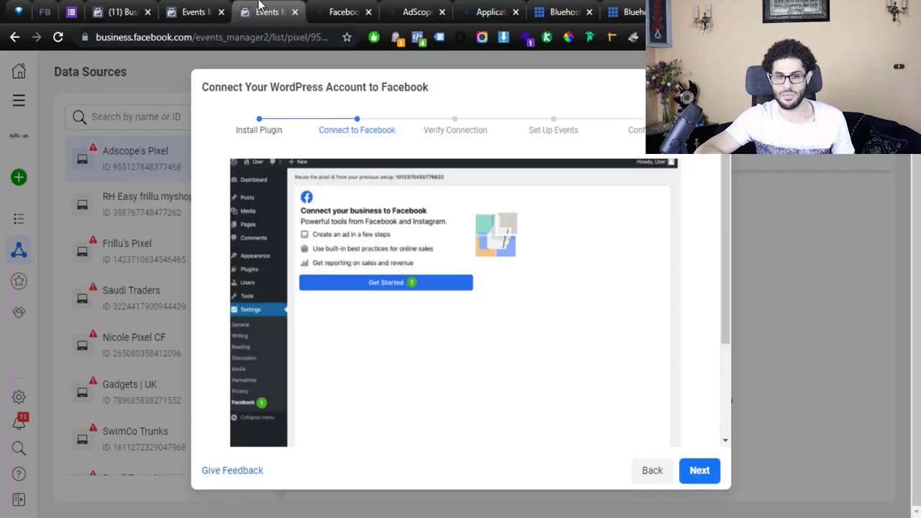
- Review the remaining Connect to Facebook instructions in Events Manager and advance the setup to Verify Connection
scroll(509, 363, "down", 2)
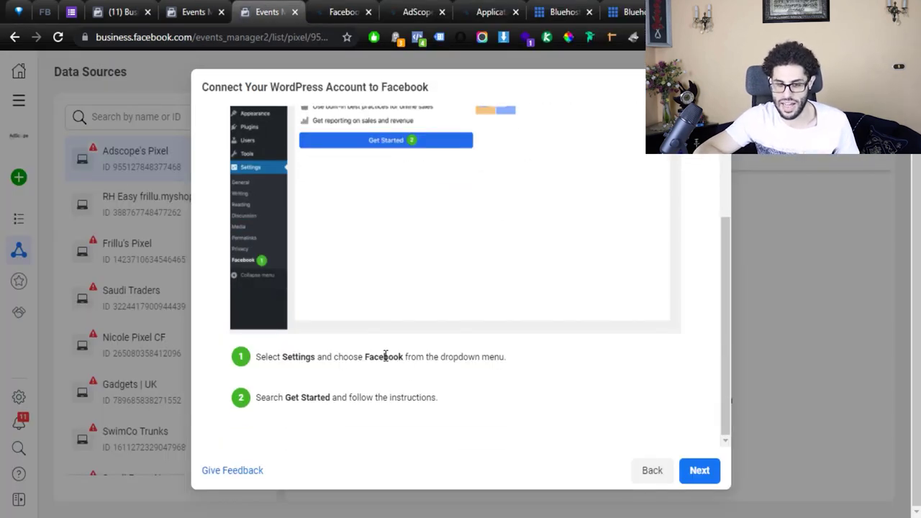
left_click(704, 471)
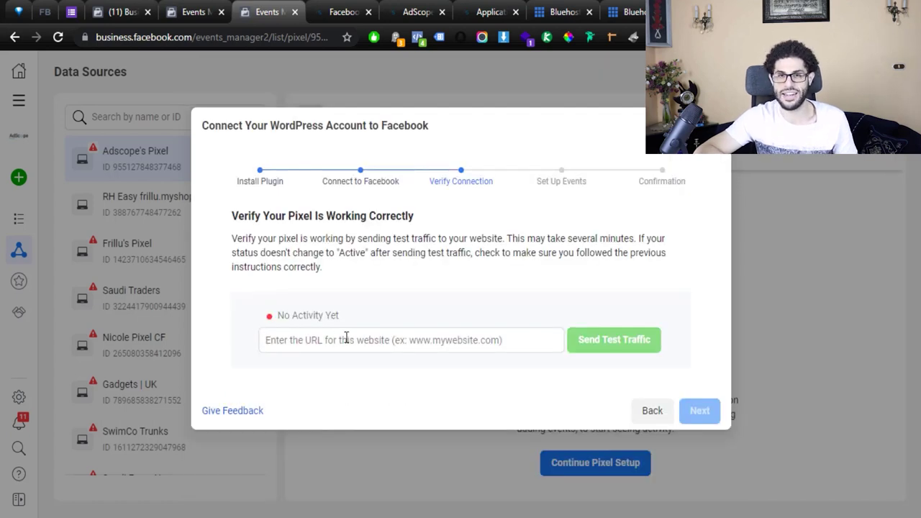
- Return to the WordPress Facebook settings page, agree to share the token with adscope.net and confirm
left_click(328, 12)
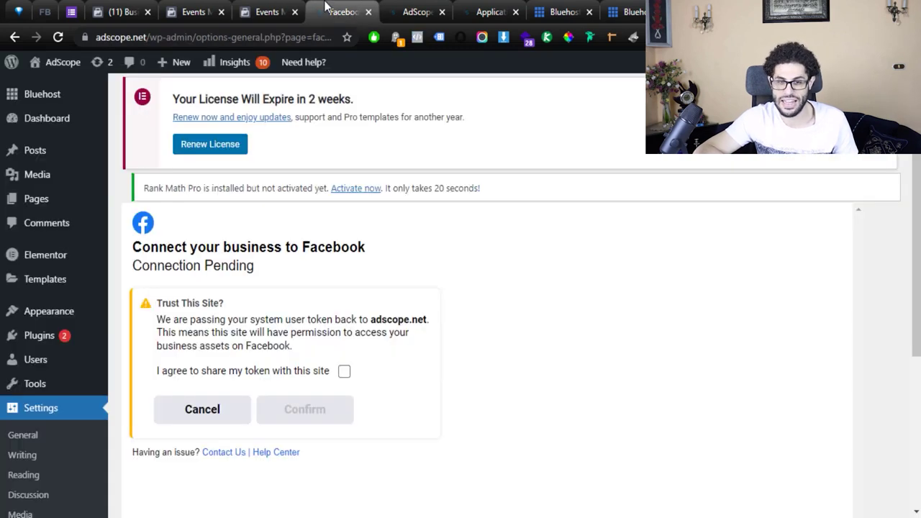
left_click(344, 370)
left_click(305, 409)
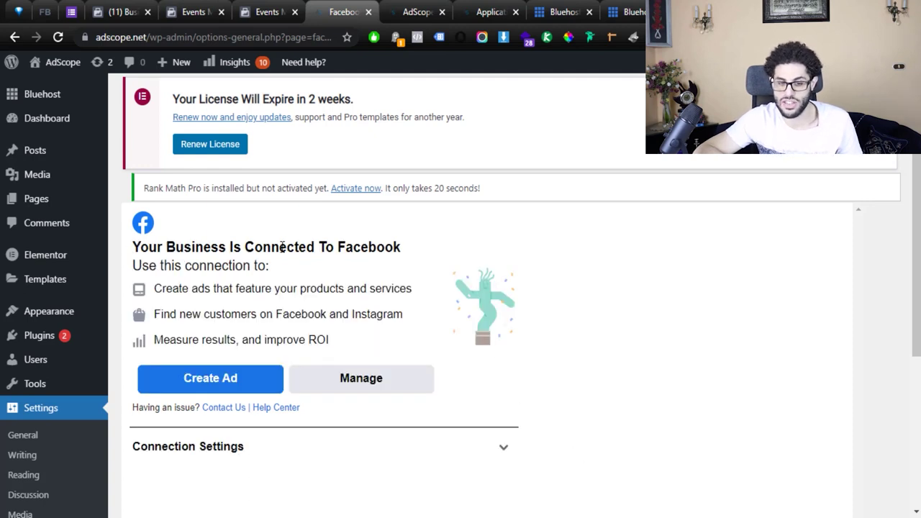
- Examine the plugin's Connection Settings section and collapse it again
scroll(305, 248, "down", 3)
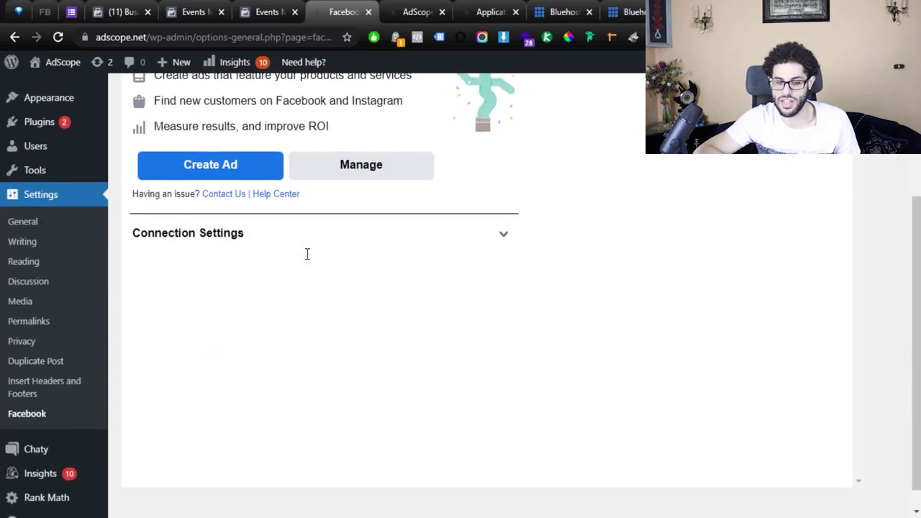
left_click(493, 240)
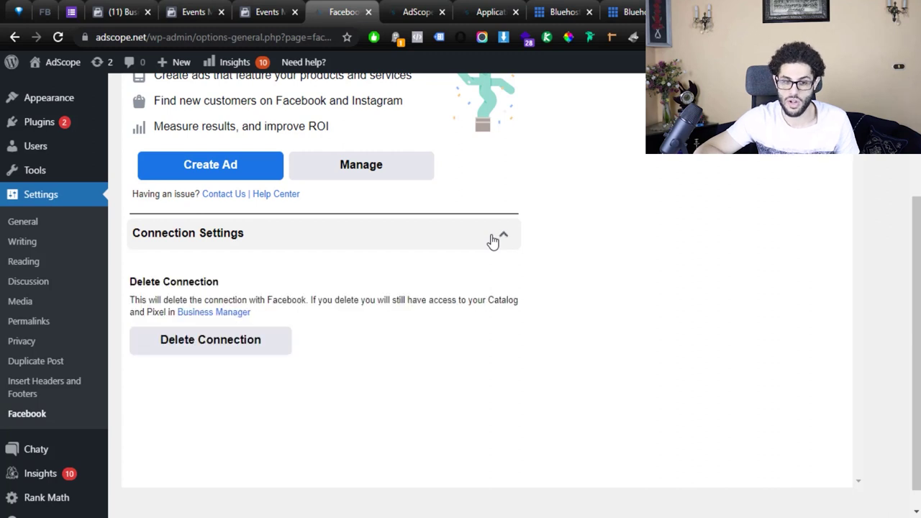
left_click(493, 238)
- Switch to the adscope.net homepage and inspect its pixel and PageView event with Facebook Pixel Helper
left_click(410, 8)
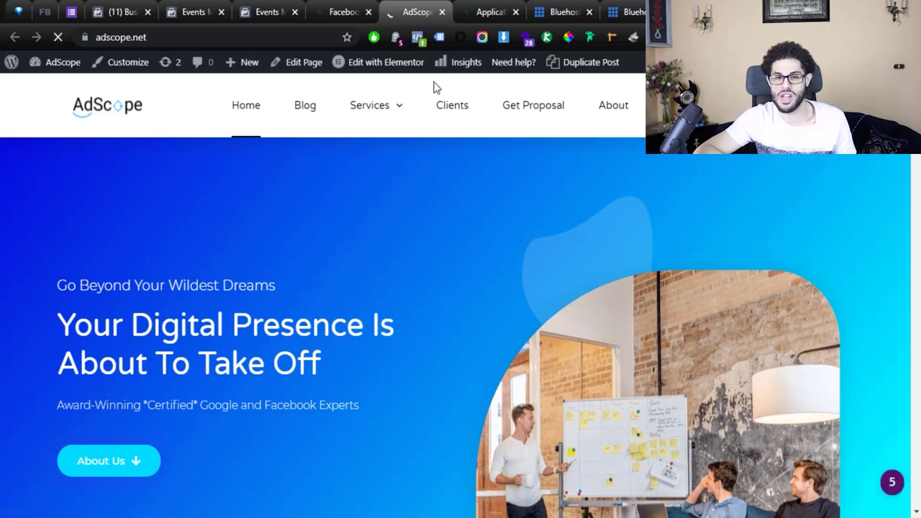
left_click(418, 38)
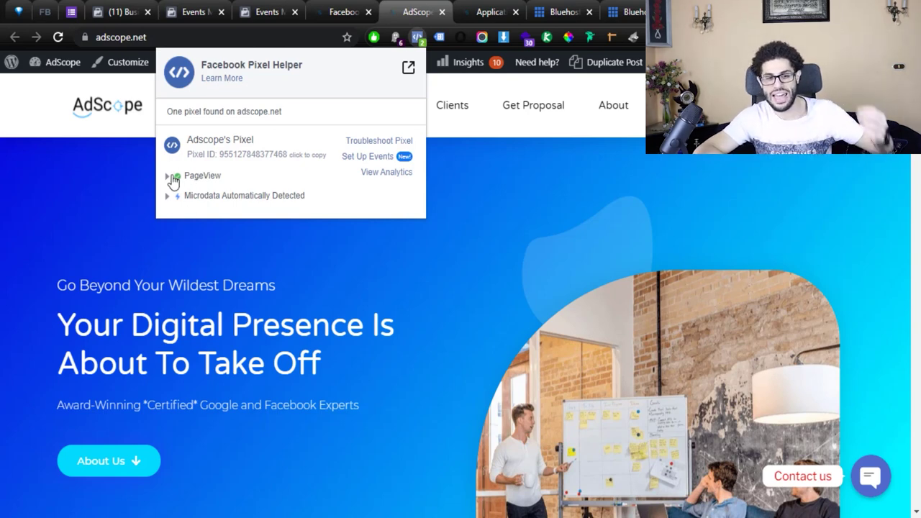
left_click(167, 177)
- Return to the Verify Connection stage in Events Manager and send test traffic to adscope.net
left_click(266, 11)
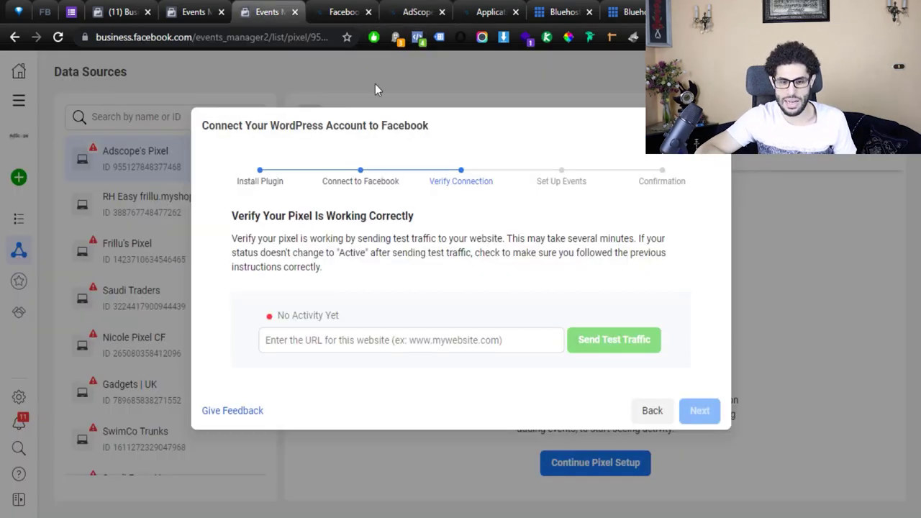
left_click(321, 340)
type("adsc")
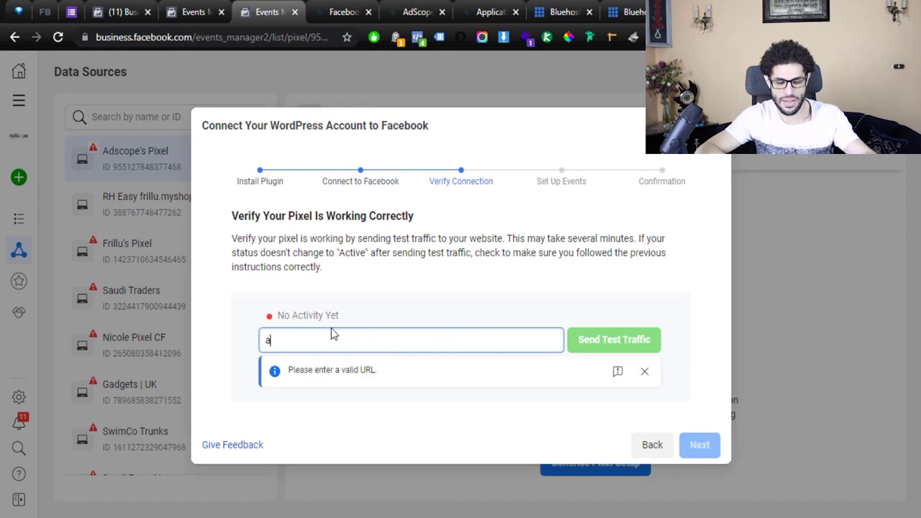
left_click(607, 341)
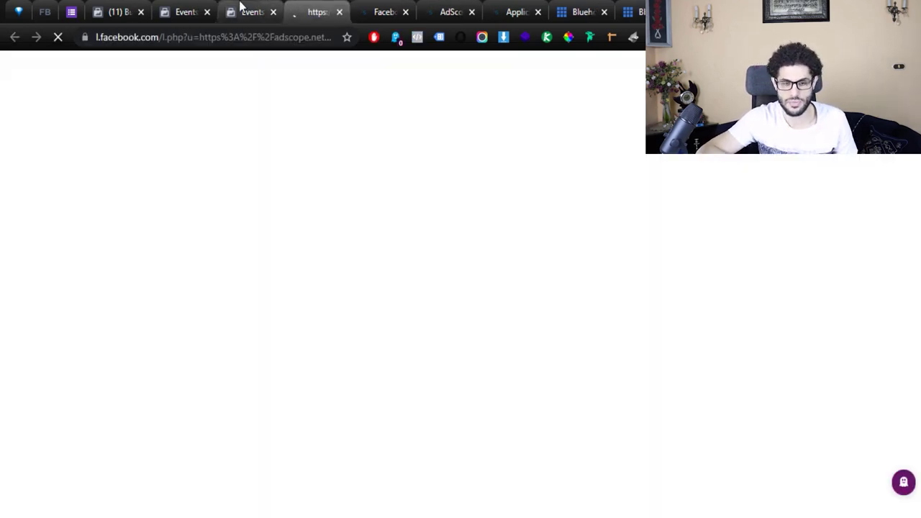
- Go back to Events Manager, check the pixel's activity status and advance the setup to Set Up Events
left_click(244, 10)
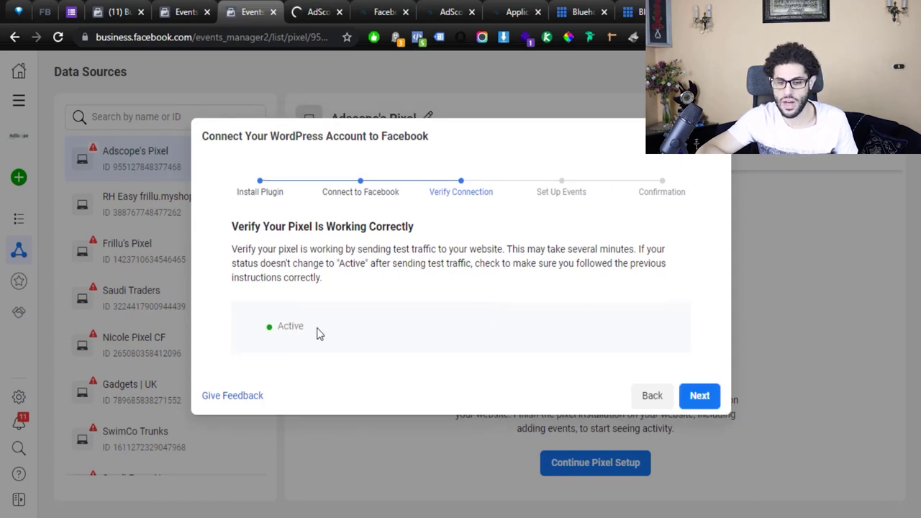
left_click_drag(264, 335, 308, 337)
left_click(314, 327)
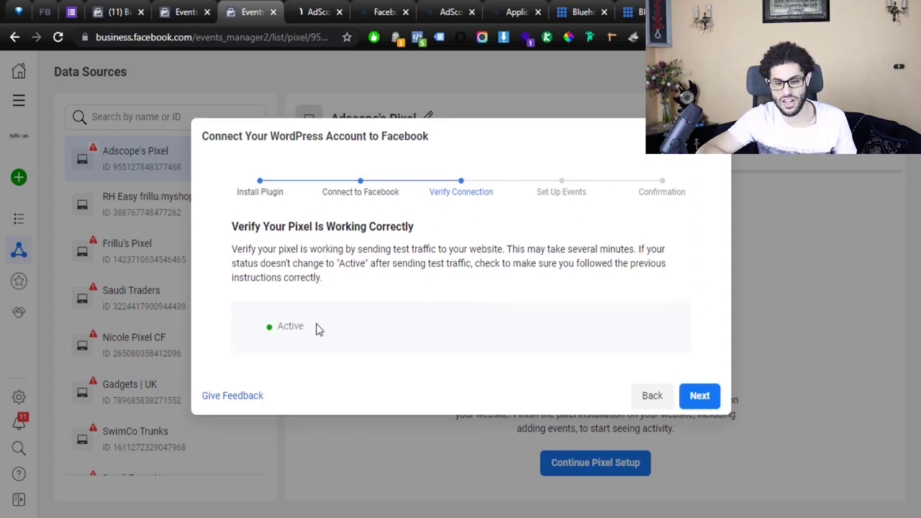
left_click(702, 402)
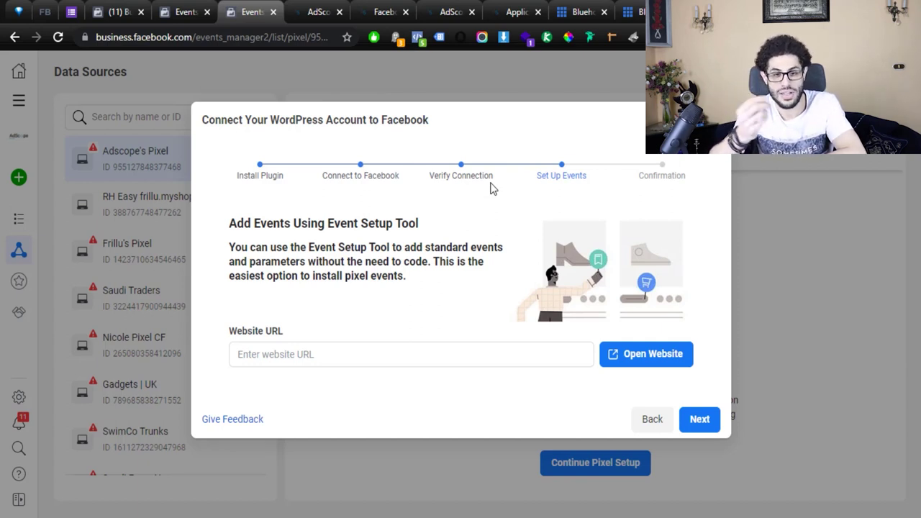
left_click(307, 10)
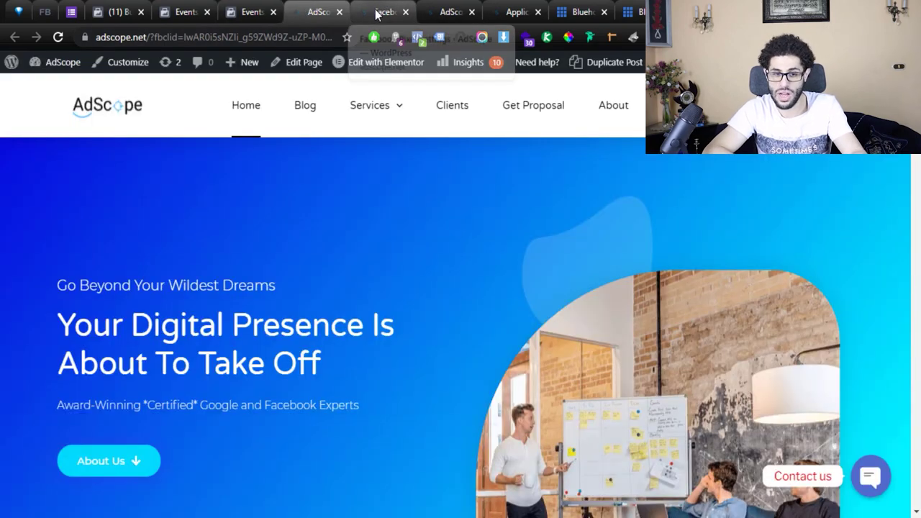
key("ctrl+w")
left_click(418, 11)
left_click(282, 37)
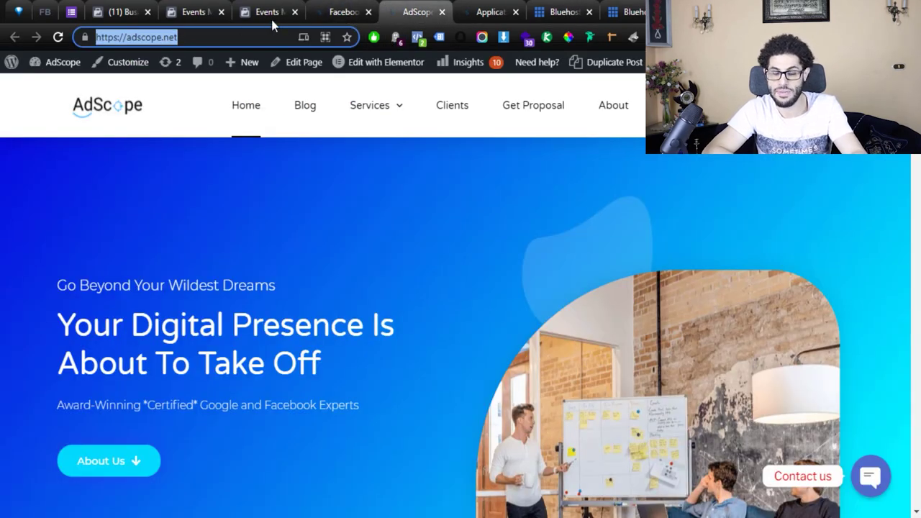
key("ctrl+c")
left_click(272, 20)
left_click(350, 356)
key("ctrl+v")
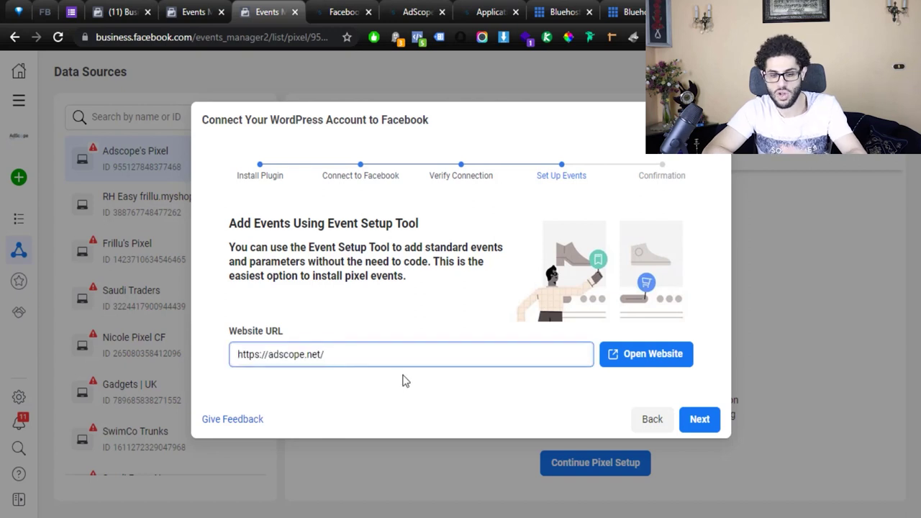
left_click(631, 353)
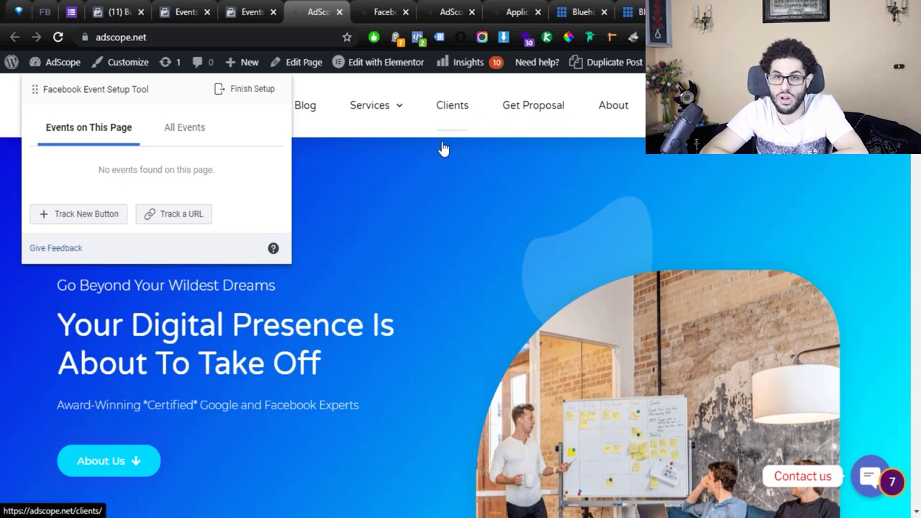
- Track the homepage's About Us button as a new Add to Cart event, keeping USD as the currency
scroll(409, 195, "down", 12)
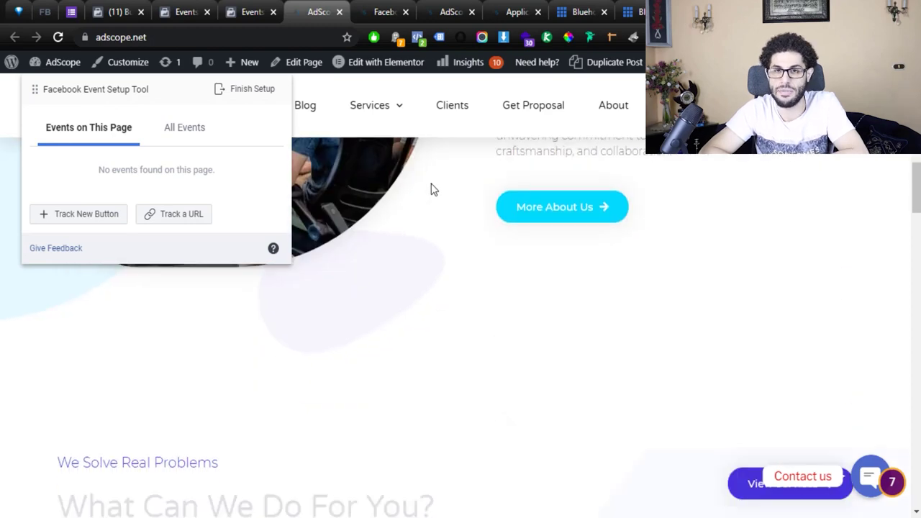
scroll(424, 185, "up", 10)
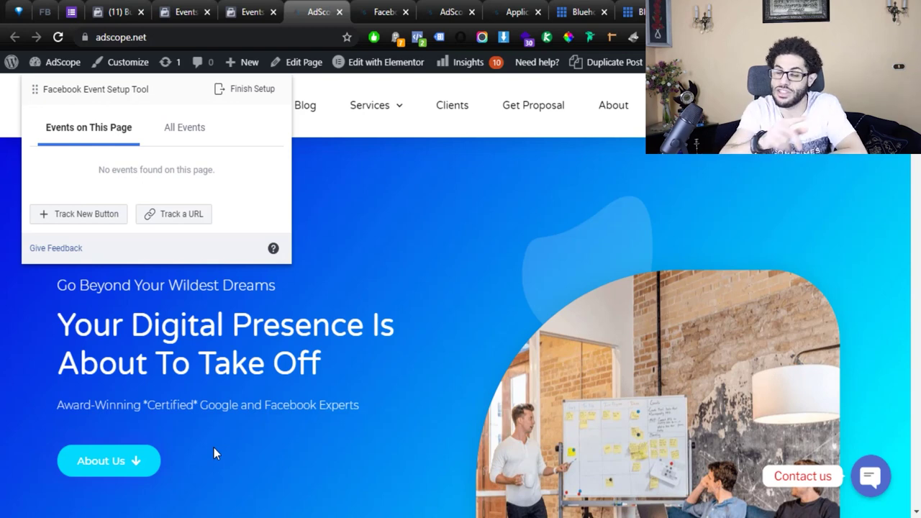
left_click(83, 222)
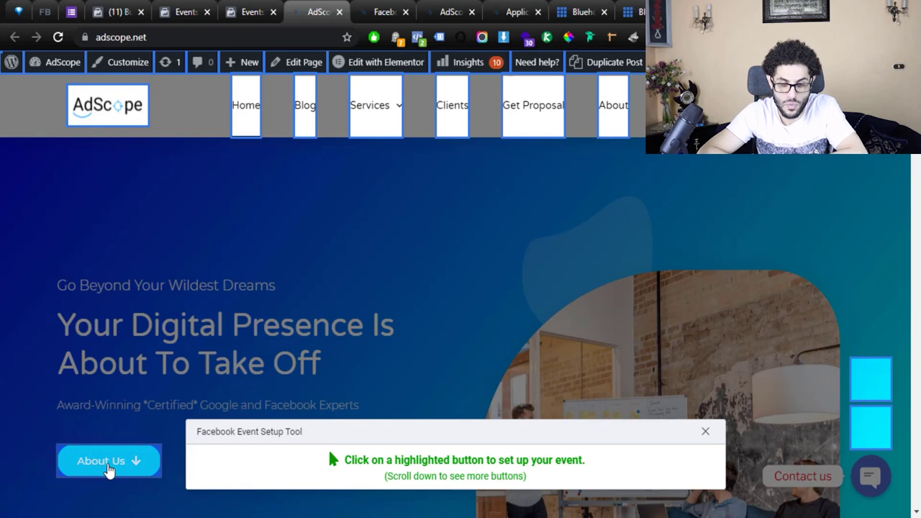
left_click(108, 470)
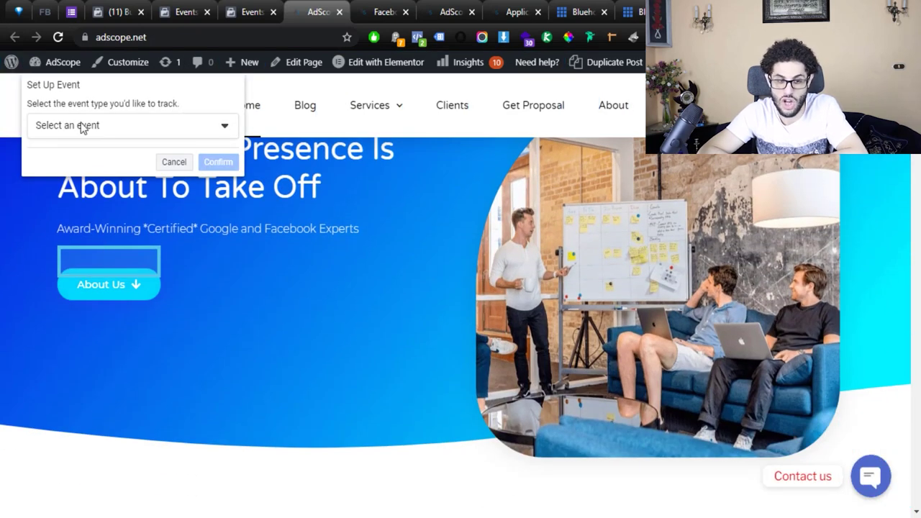
left_click(109, 126)
left_click(114, 164)
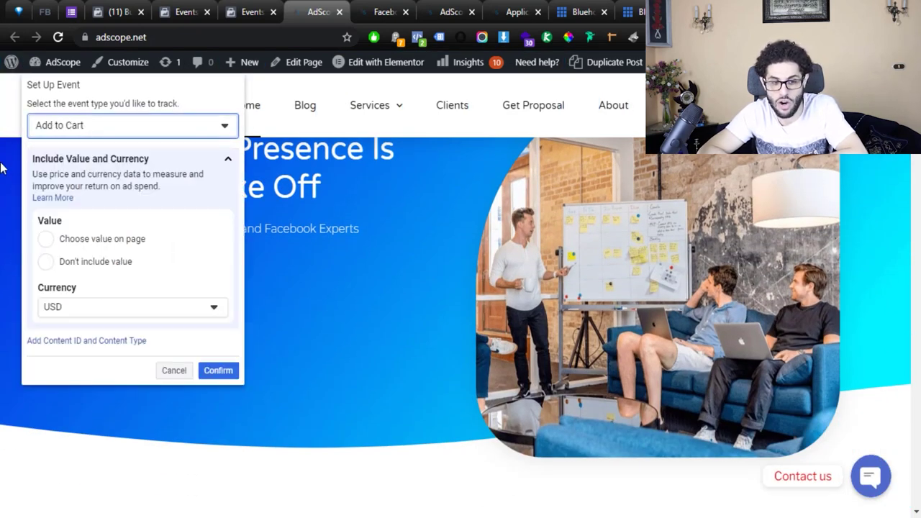
left_click(221, 377)
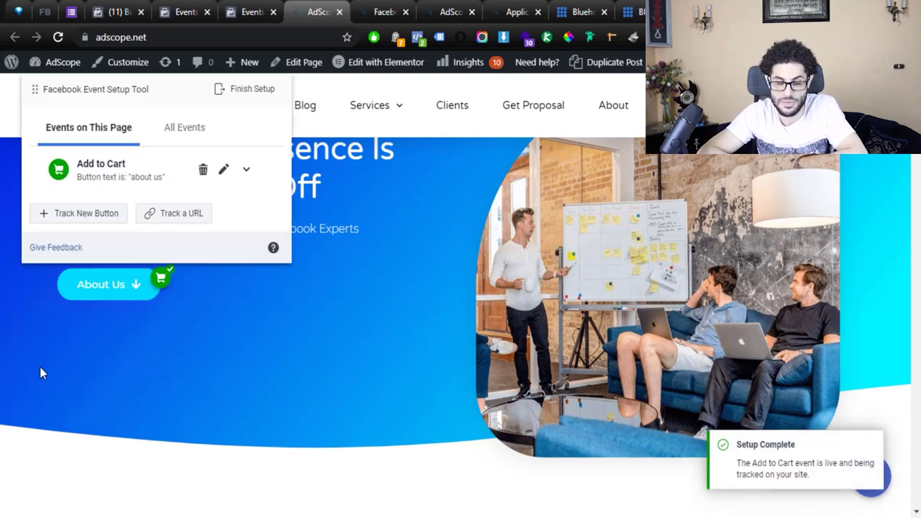
- Open the Add to Cart event for editing, review the available event types and cancel without changes
scroll(300, 319, "up", 2)
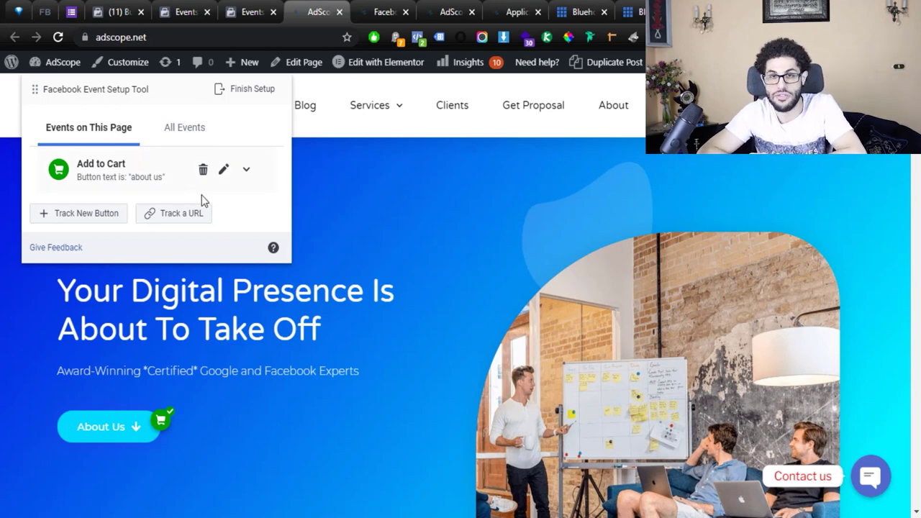
left_click(223, 171)
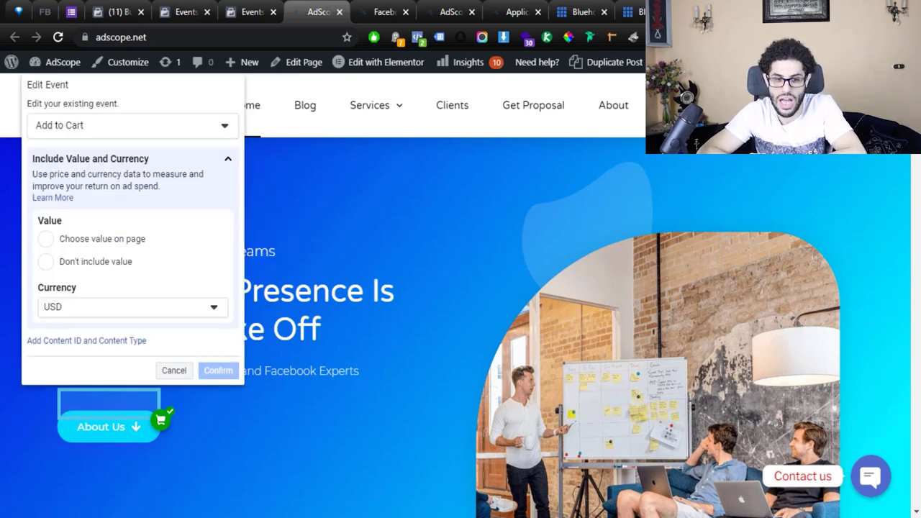
scroll(173, 293, "down", 2)
left_click(97, 129)
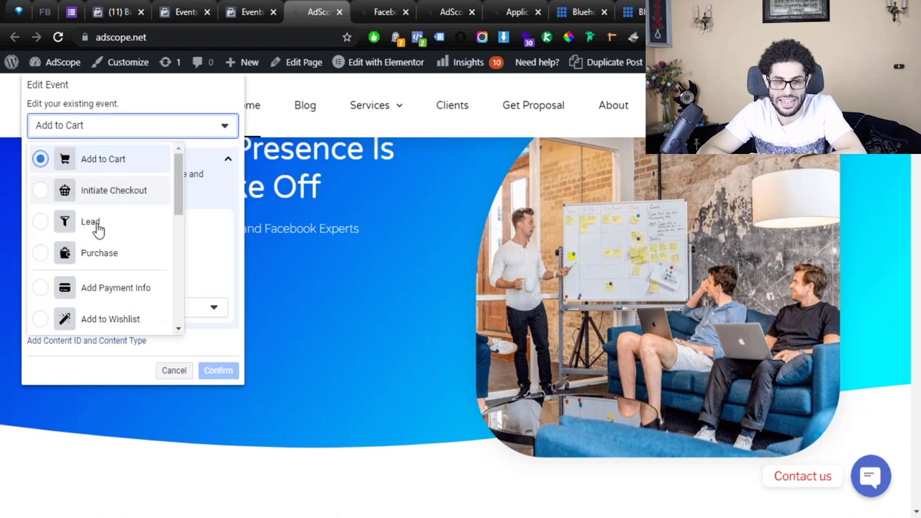
scroll(118, 237, "down", 2)
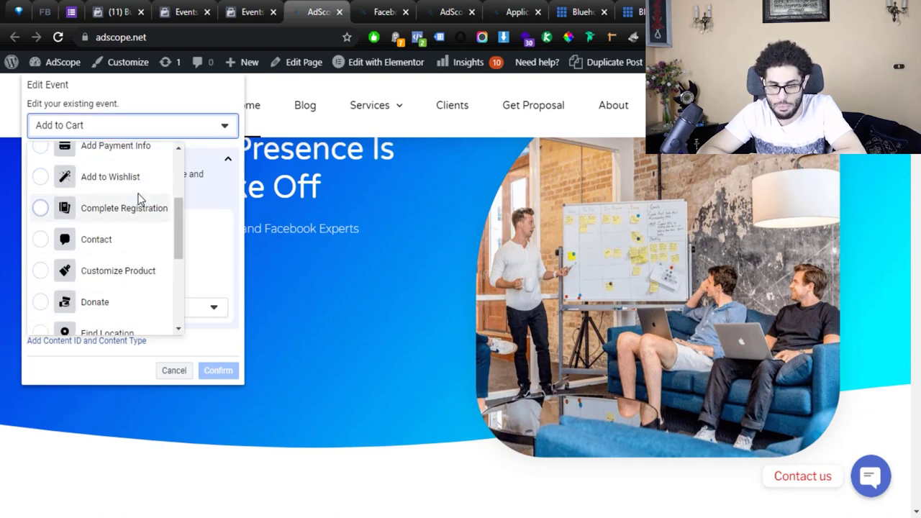
scroll(139, 211, "down", 2)
scroll(166, 259, "up", 4)
left_click(217, 343)
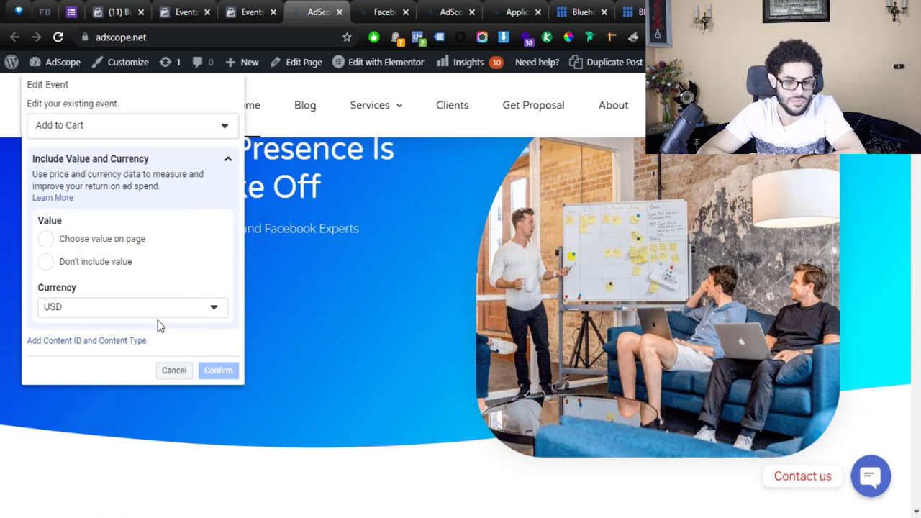
left_click(171, 371)
- Delete the About Us button's Add to Cart event, then go through Get Proposal to the application-submit confirmation page
left_click(202, 169)
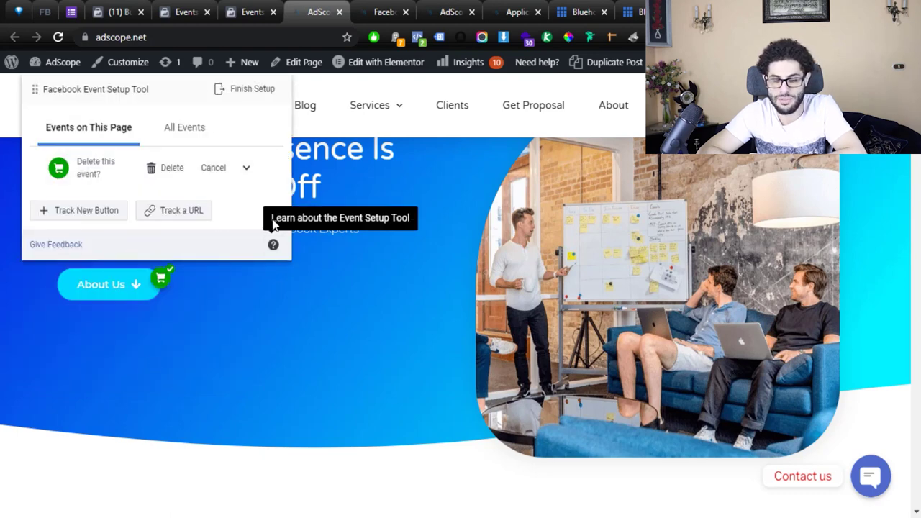
left_click(171, 171)
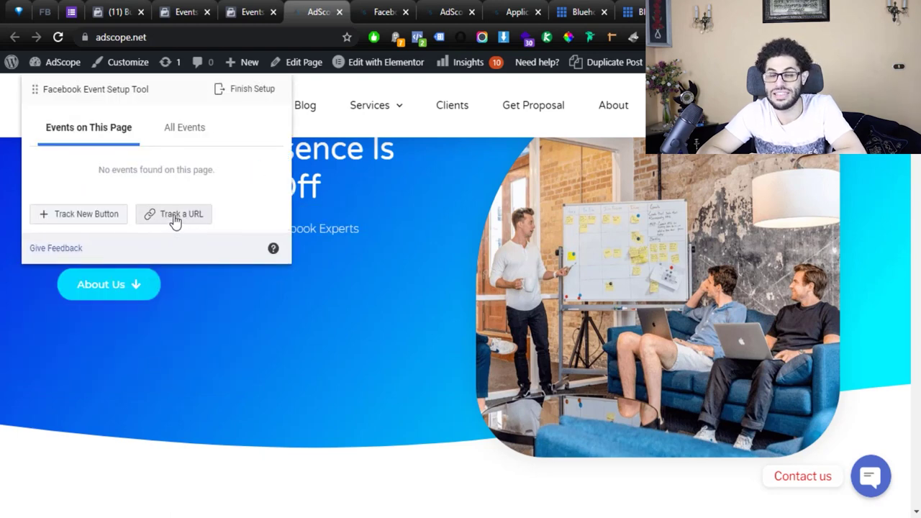
scroll(249, 238, "up", 3)
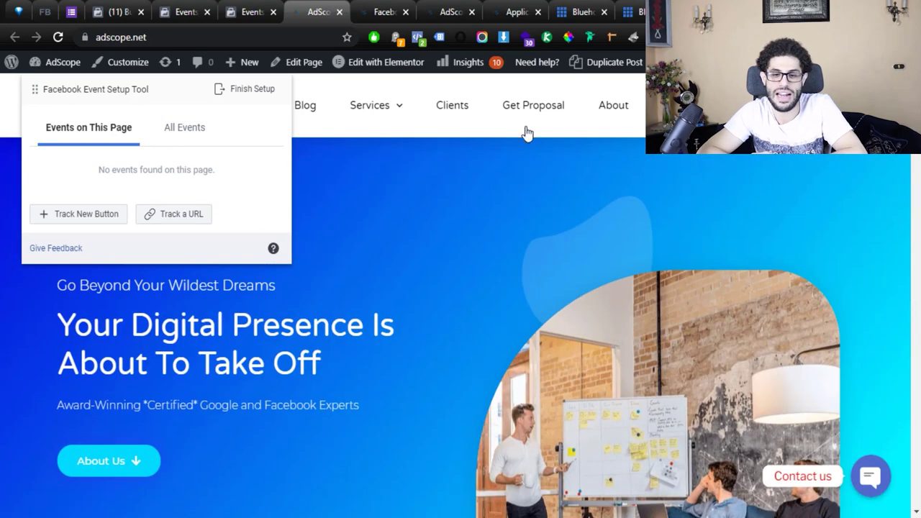
left_click(531, 108)
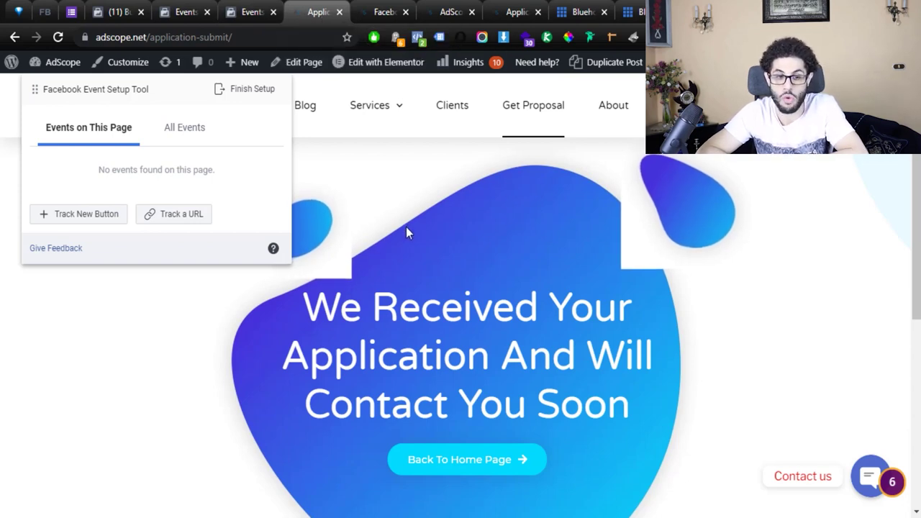
left_click(170, 218)
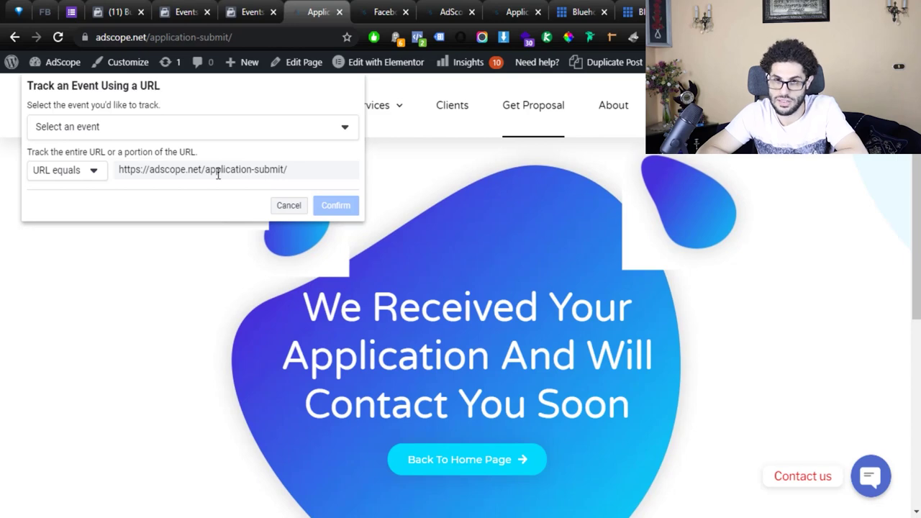
left_click(82, 172)
left_click(55, 222)
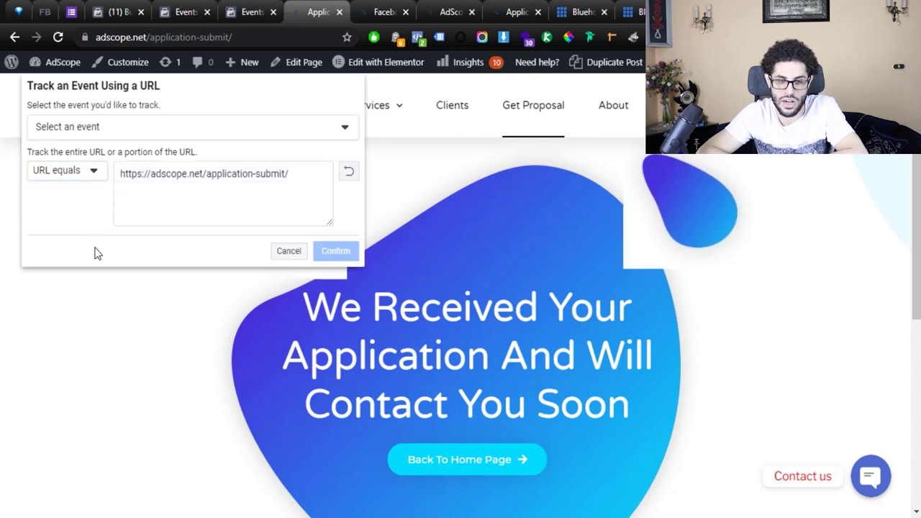
left_click(306, 181)
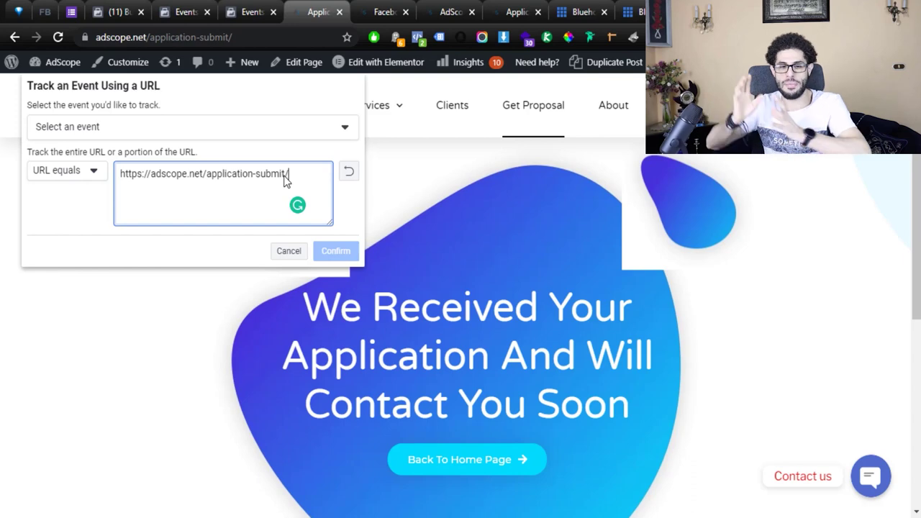
left_click(66, 170)
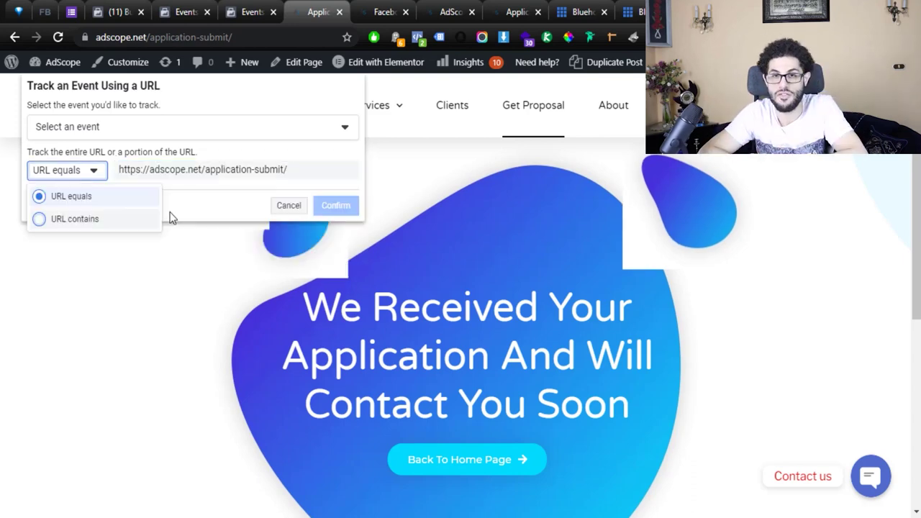
left_click(191, 208)
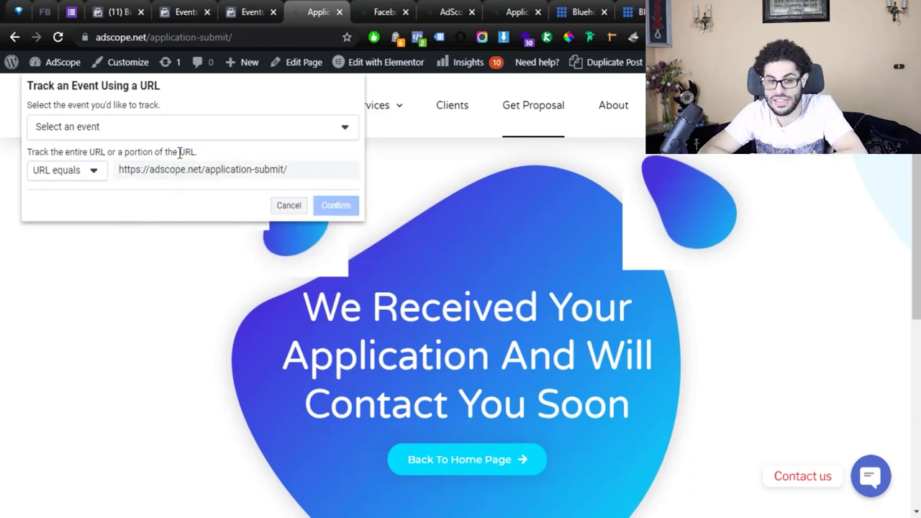
left_click(136, 131)
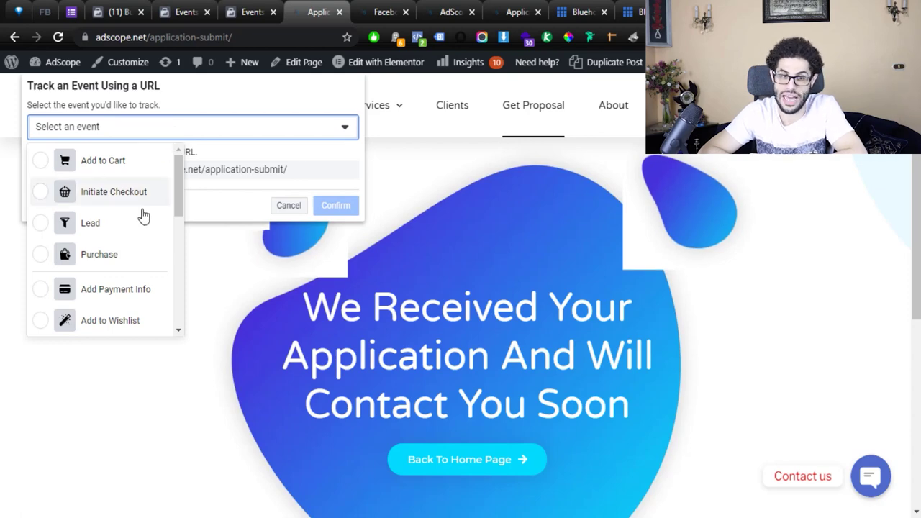
left_click(108, 229)
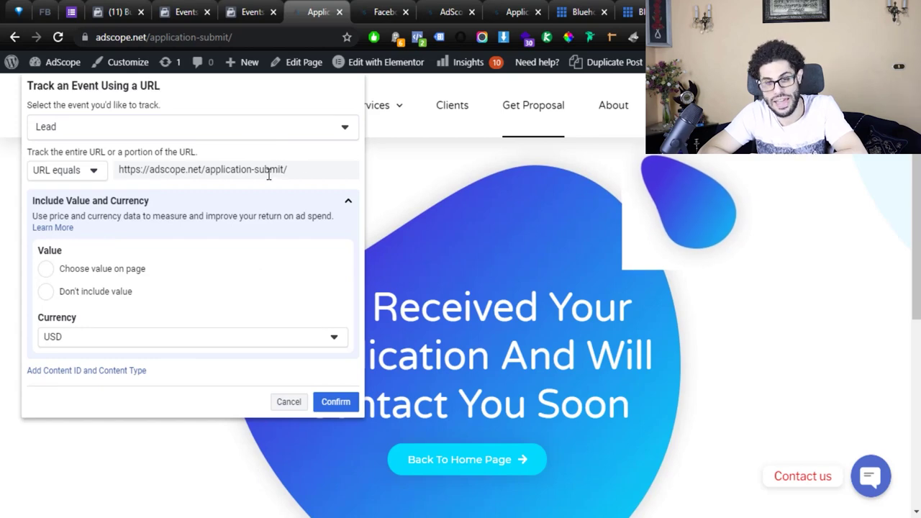
left_click(338, 403)
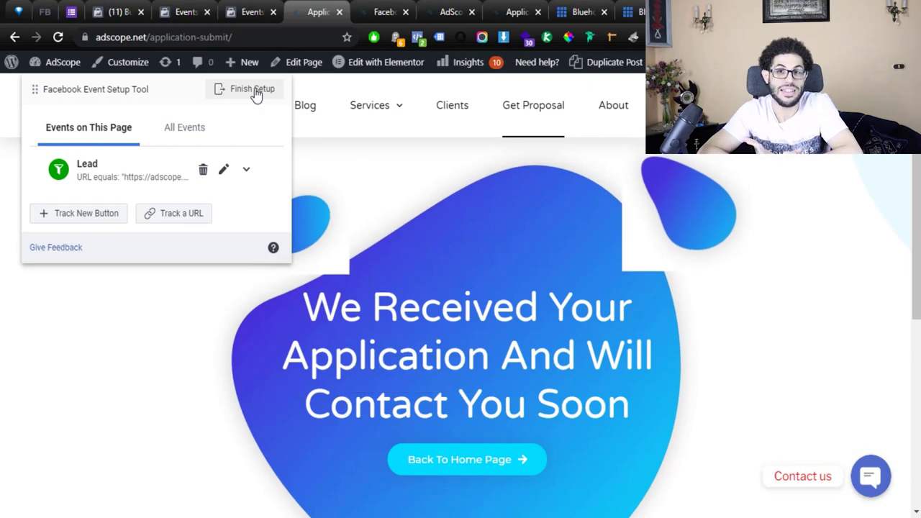
- Finish the Event Setup Tool session with the Lead event added, skipping the feedback survey
left_click(253, 90)
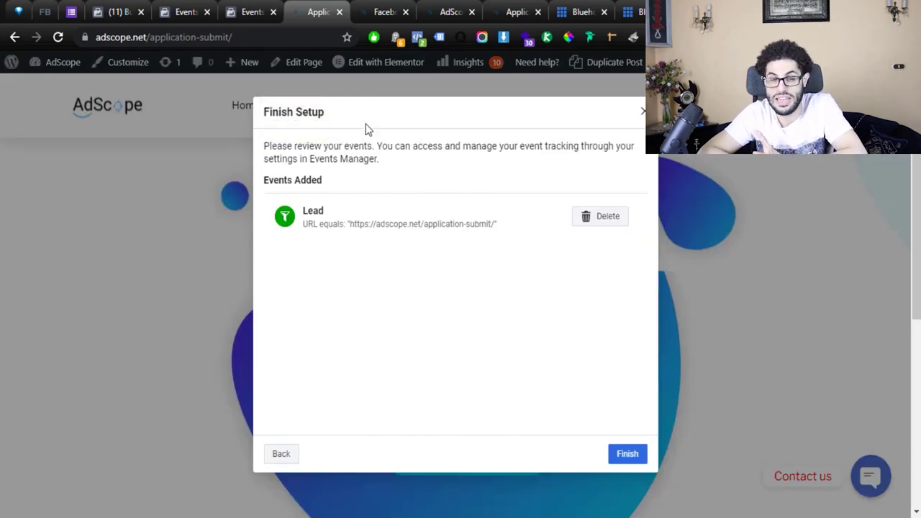
left_click(627, 460)
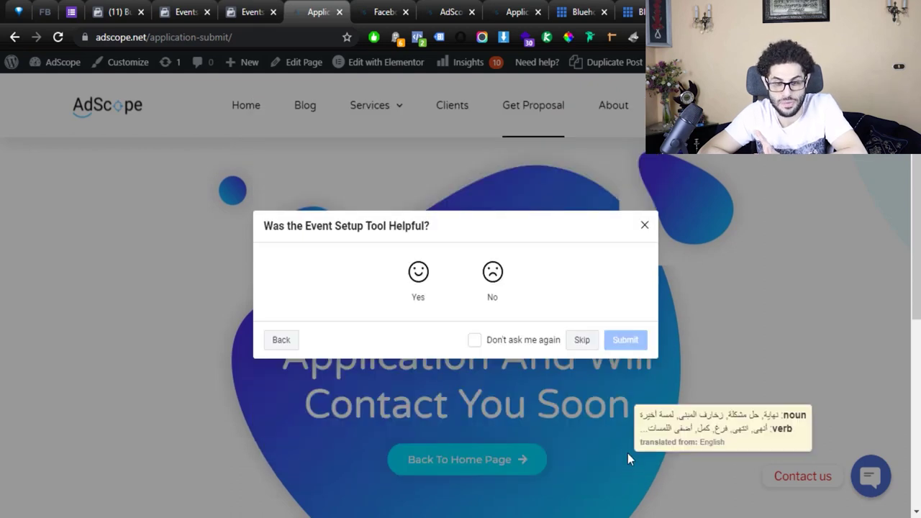
left_click(582, 340)
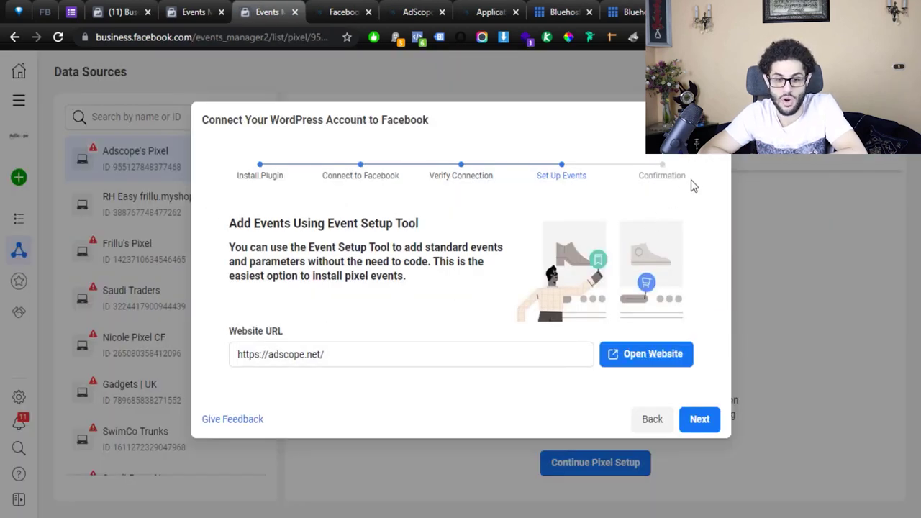
- Advance the WordPress setup to Confirmation, open the pixel in Events Manager, collapse the limited conversion events notice and check the events list
left_click(700, 420)
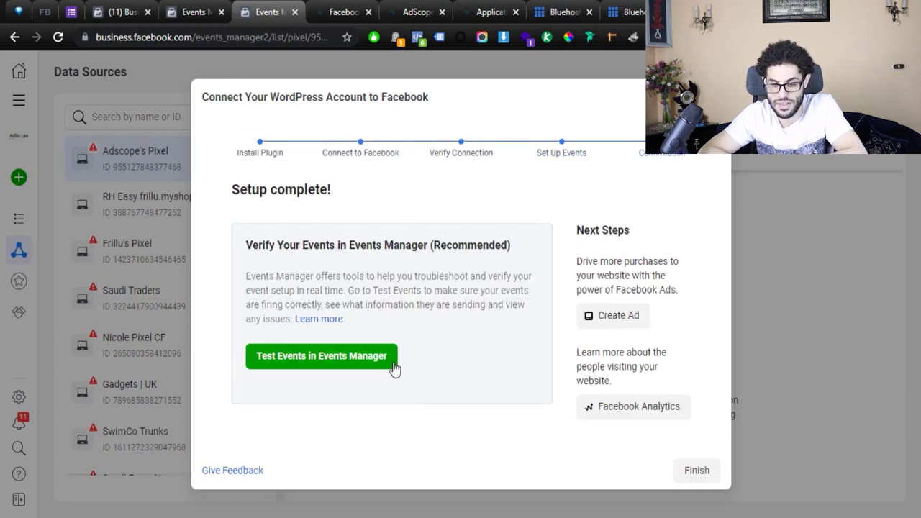
left_click(341, 363)
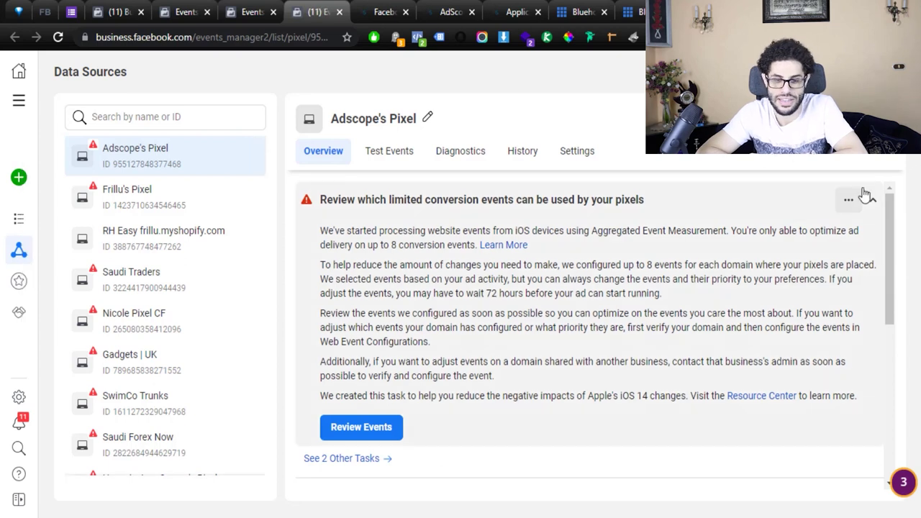
left_click(874, 204)
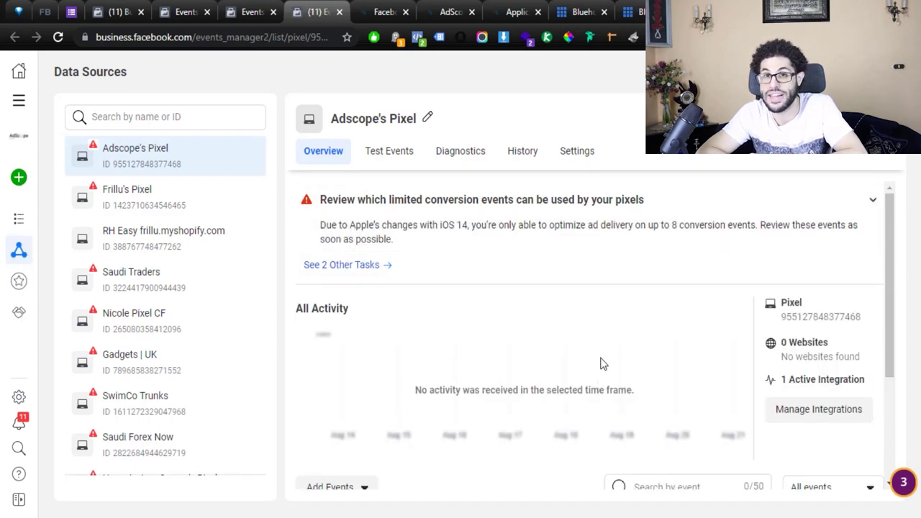
scroll(603, 364, "down", 2)
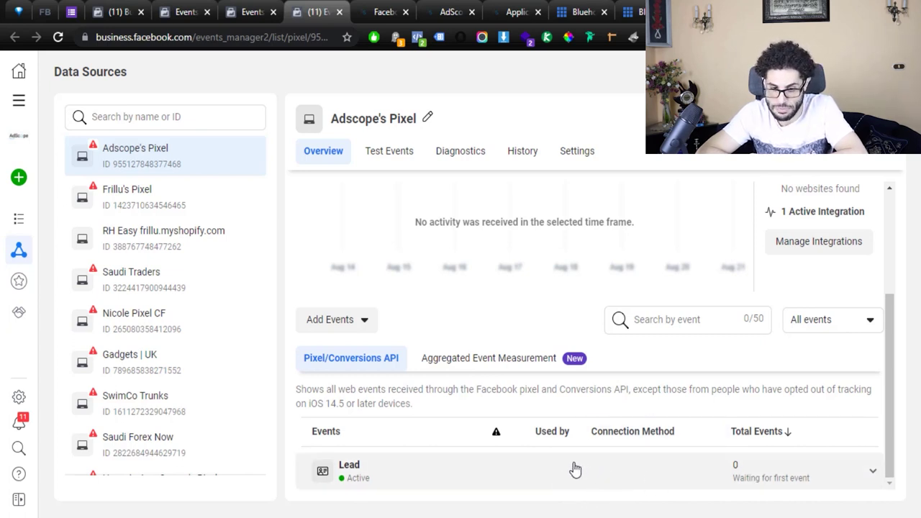
left_click(401, 158)
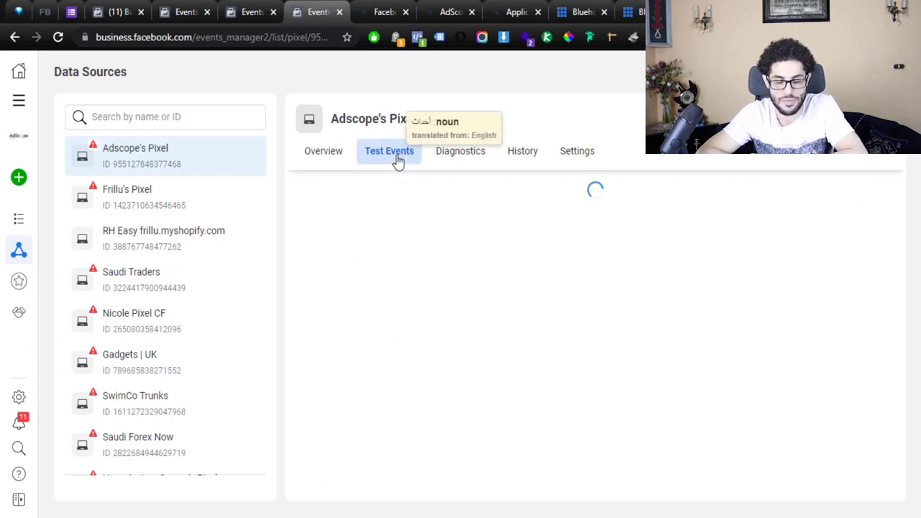
scroll(468, 377, "down", 3)
left_click(430, 374)
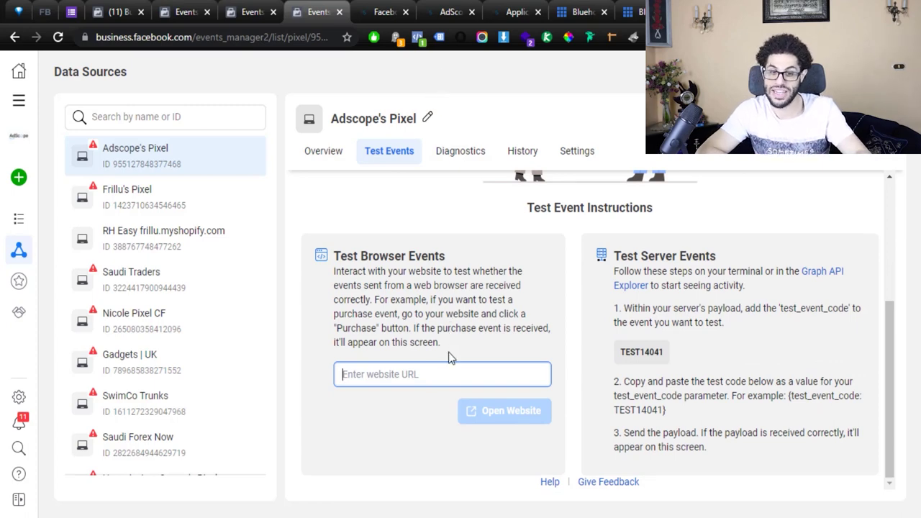
left_click(446, 12)
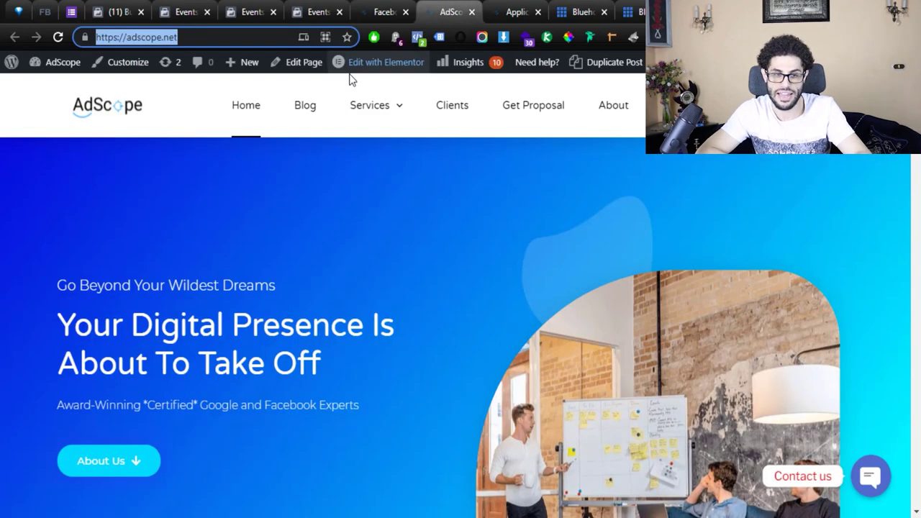
left_click(322, 9)
type("https://adscope.net/")
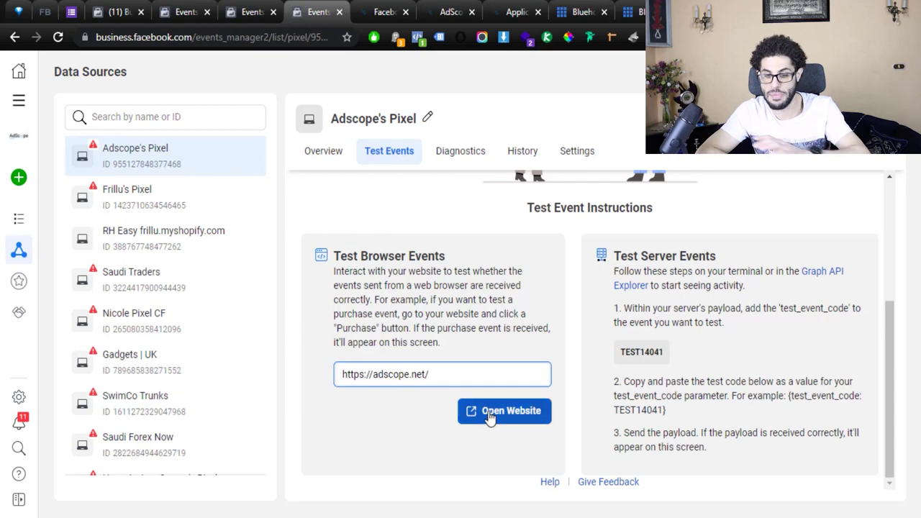
left_click(489, 415)
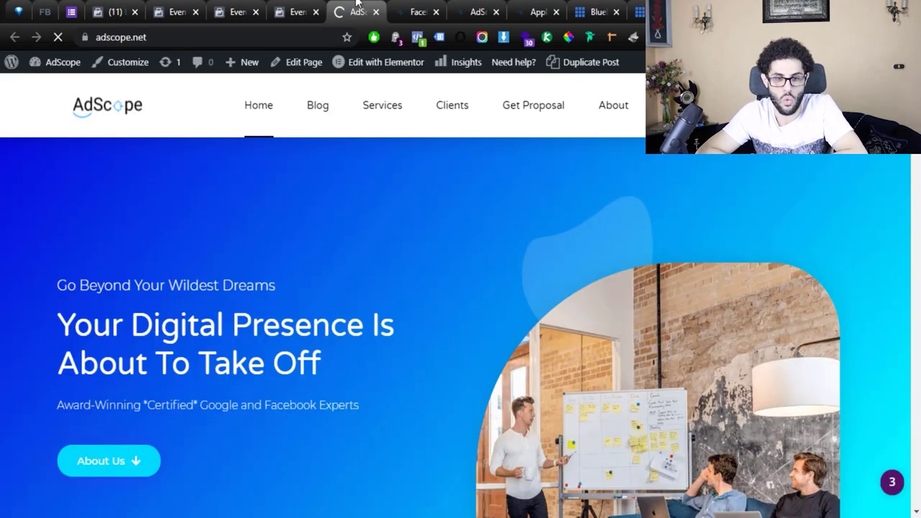
- Check Test Events for activity received from the opened adscope.net homepage
left_click(297, 12)
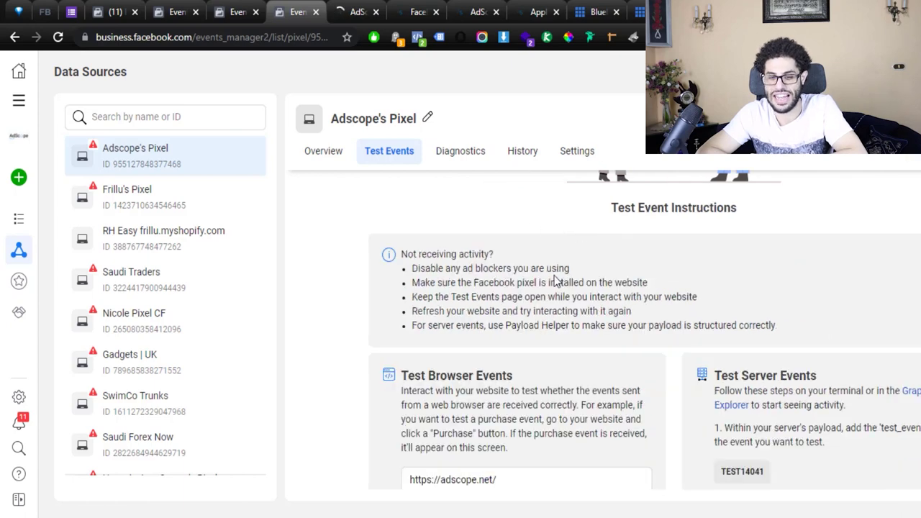
scroll(537, 316, "down", 2)
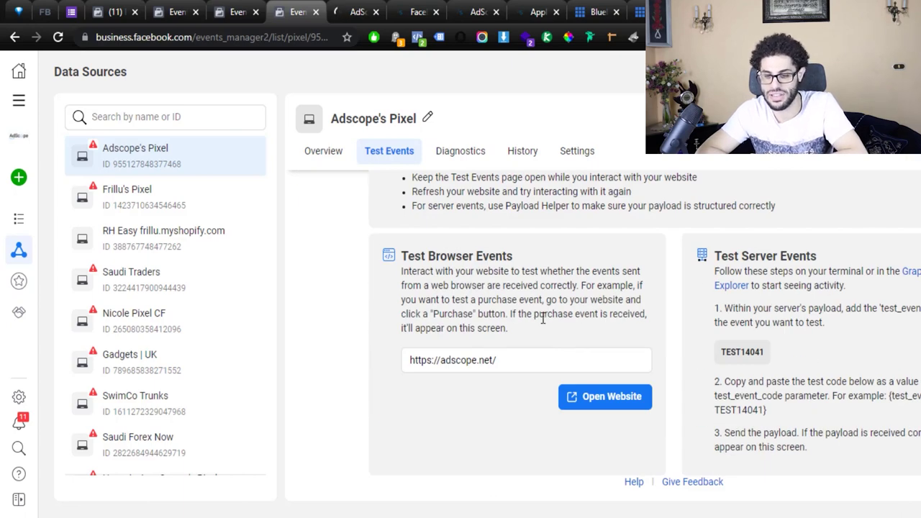
left_click(357, 11)
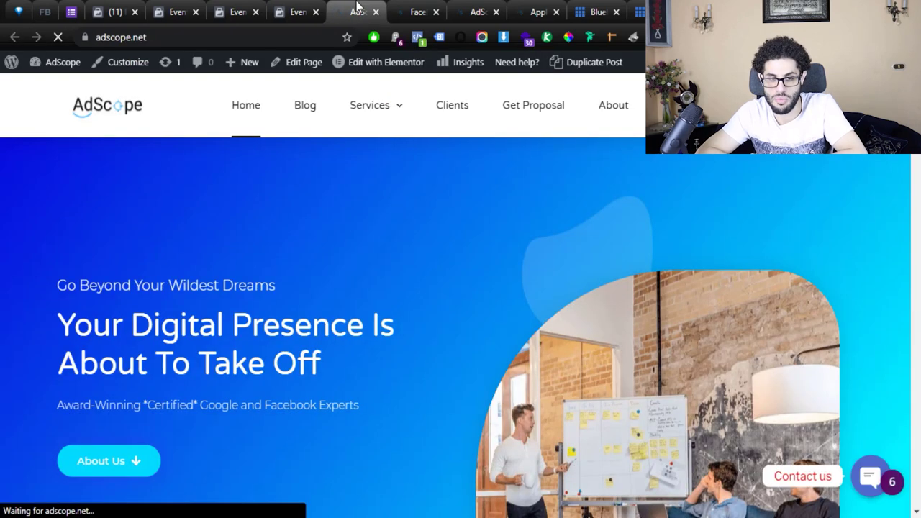
left_click(407, 7)
left_click(294, 11)
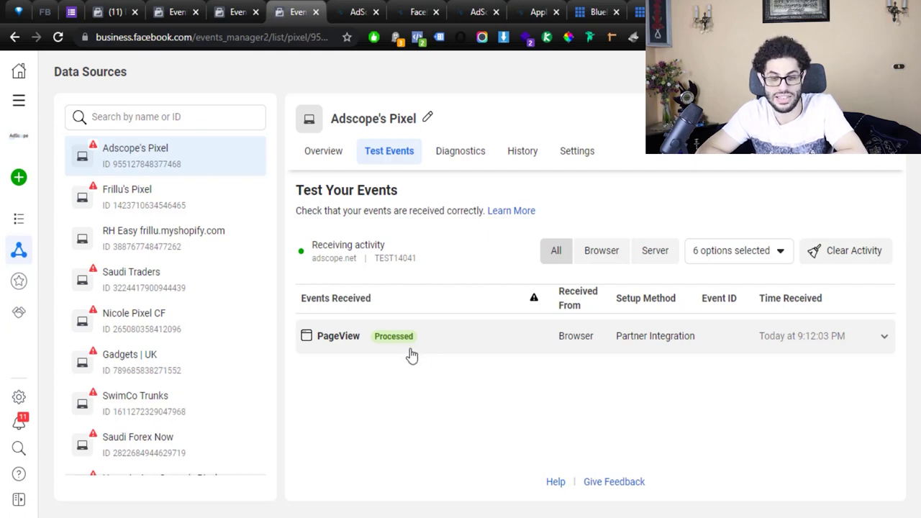
- Submit the Get Proposal request form on the test site and inspect the automatically detected button click in Facebook Pixel Helper
left_click(360, 12)
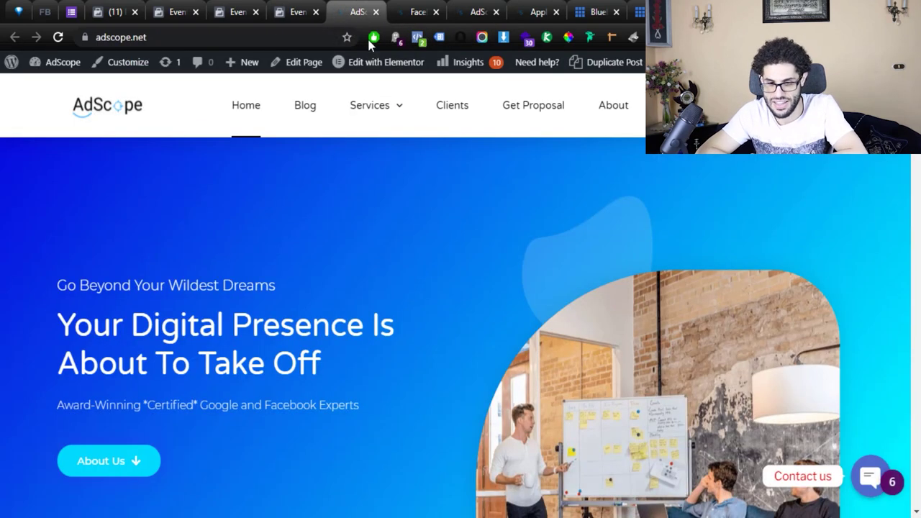
left_click(524, 110)
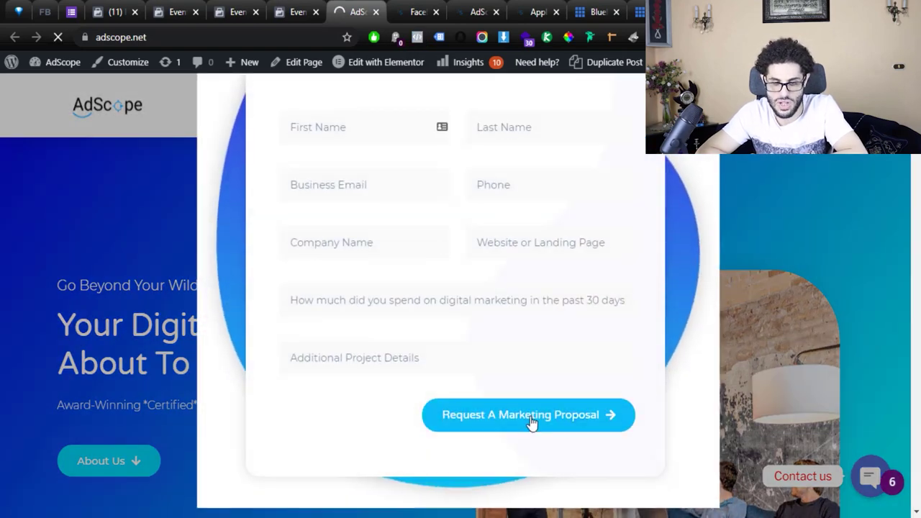
key("Return")
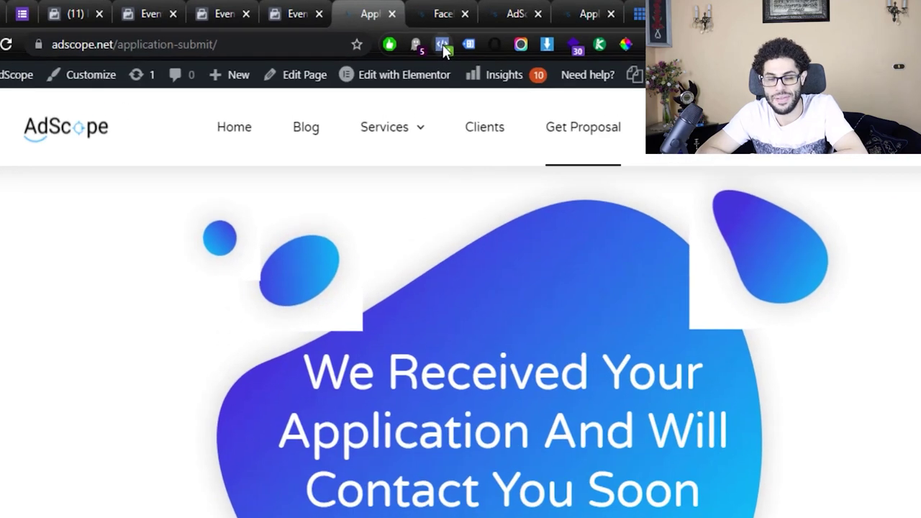
left_click(417, 37)
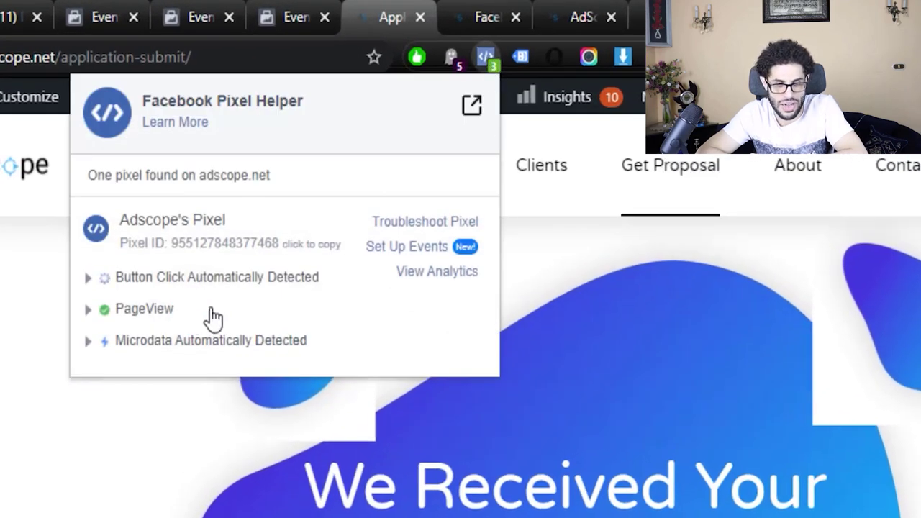
left_click(88, 279)
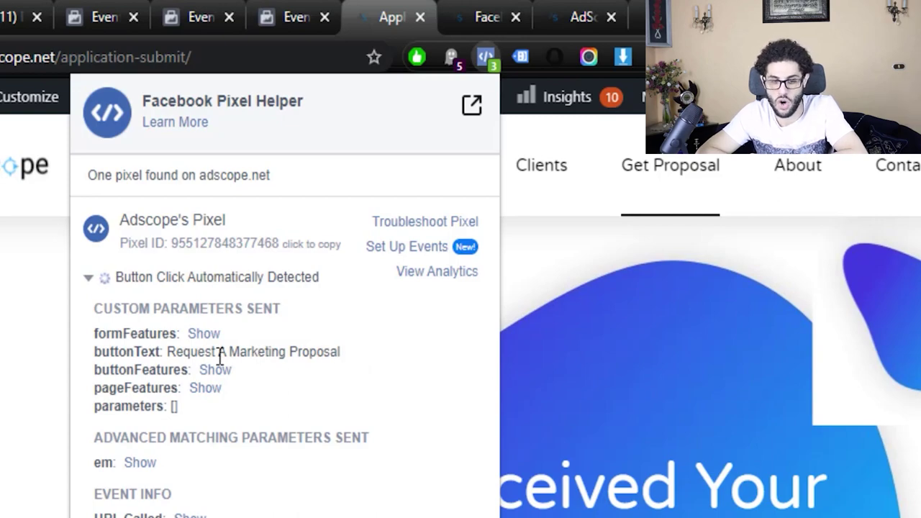
left_click(298, 16)
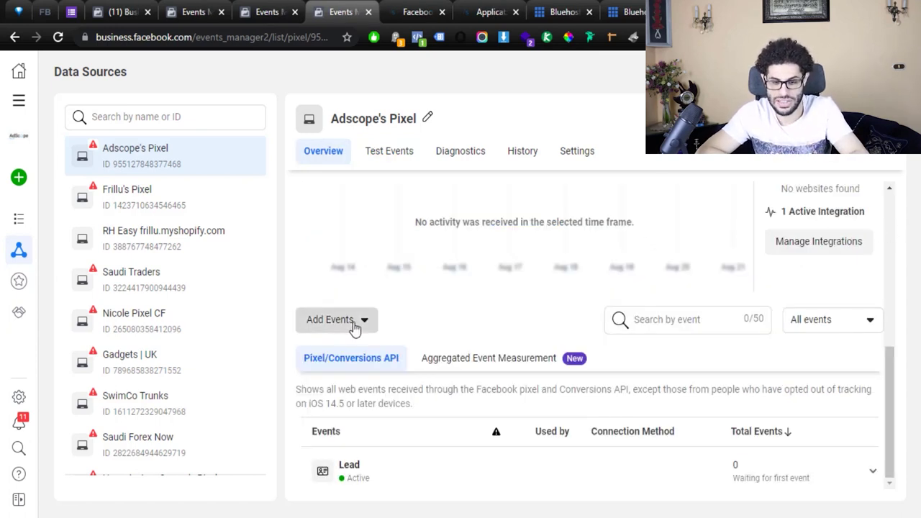
left_click(330, 320)
left_click(388, 273)
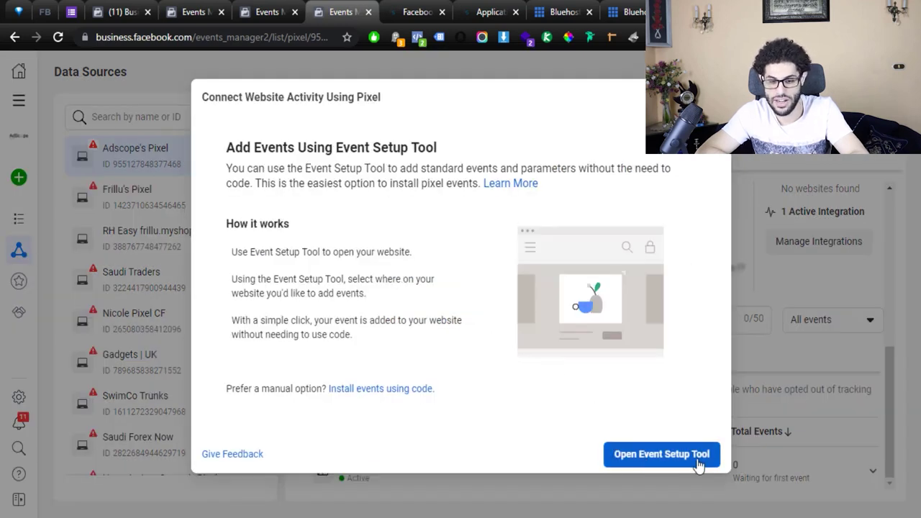
left_click(690, 464)
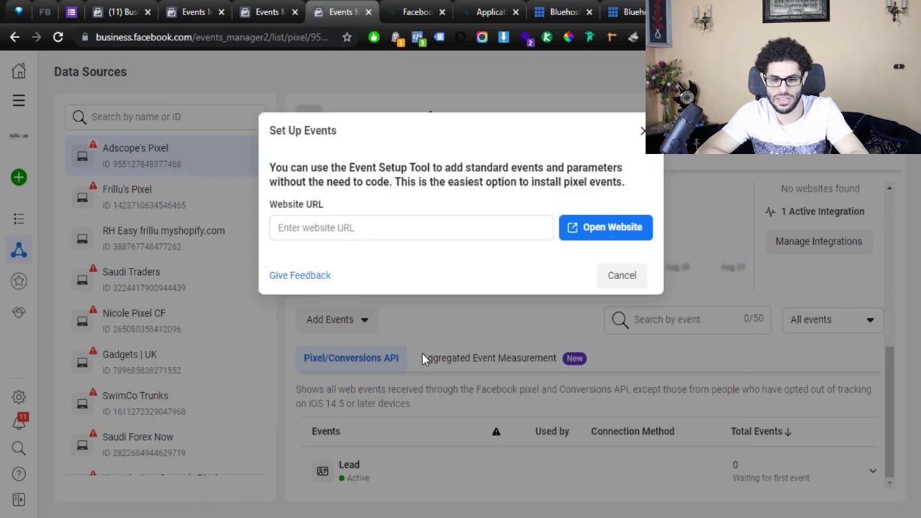
left_click(418, 268)
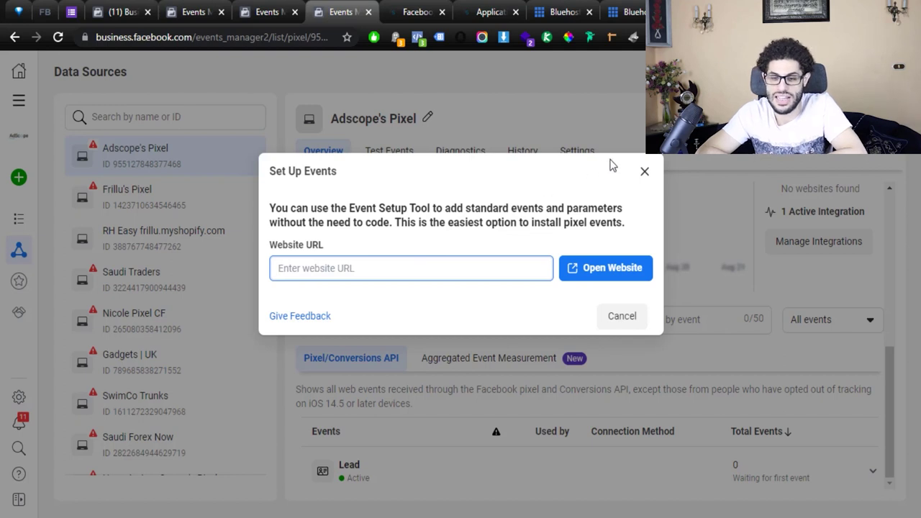
left_click(645, 172)
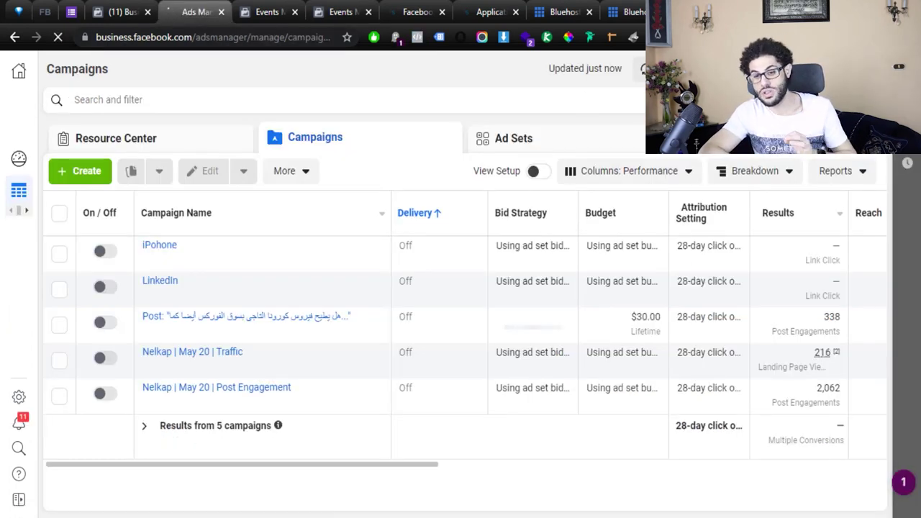
- In Ads Manager, open column customization for the campaigns table
left_click(651, 172)
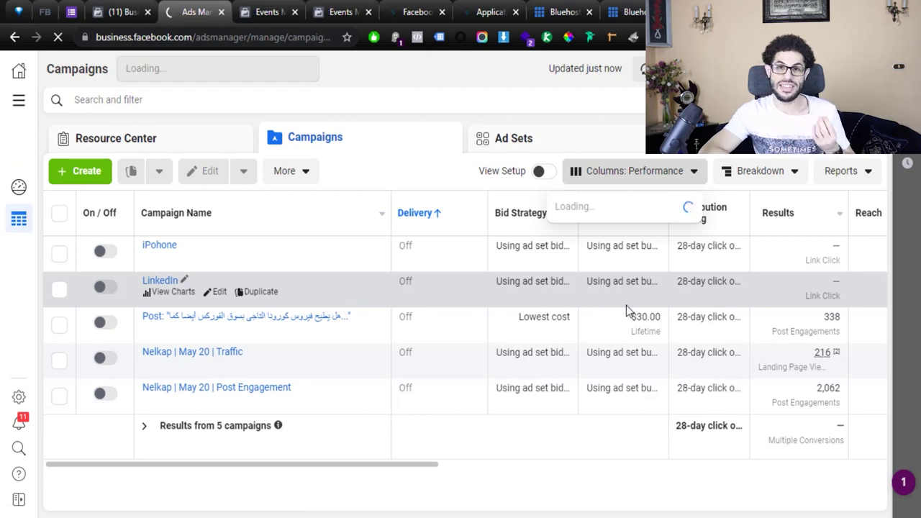
scroll(623, 343, "down", 1)
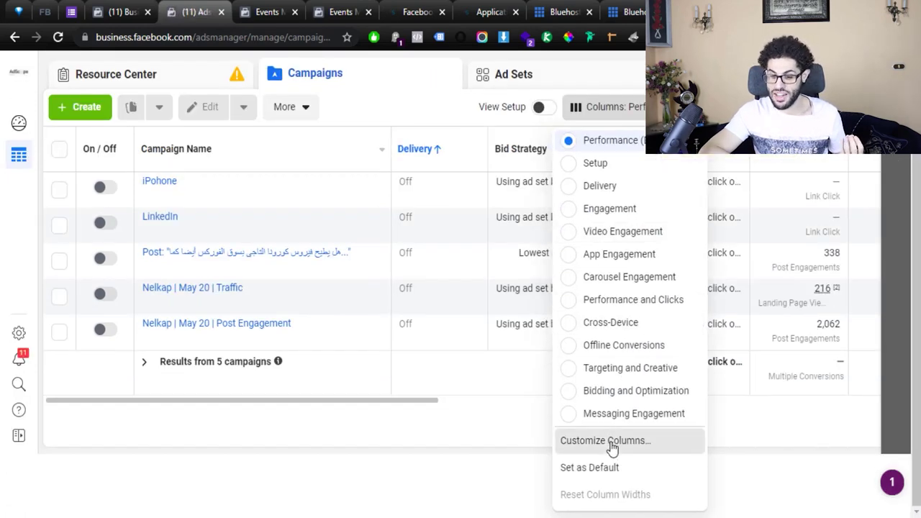
left_click(612, 449)
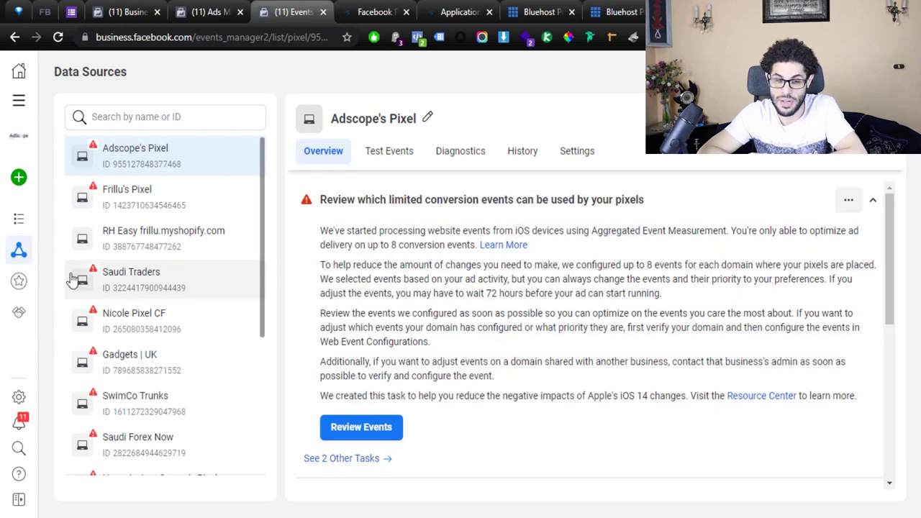
mouse_move(20, 281)
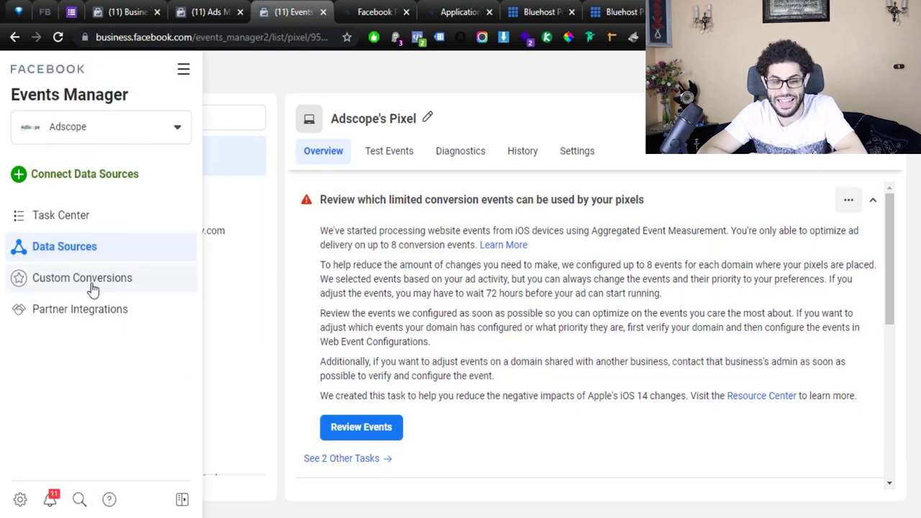
left_click(92, 286)
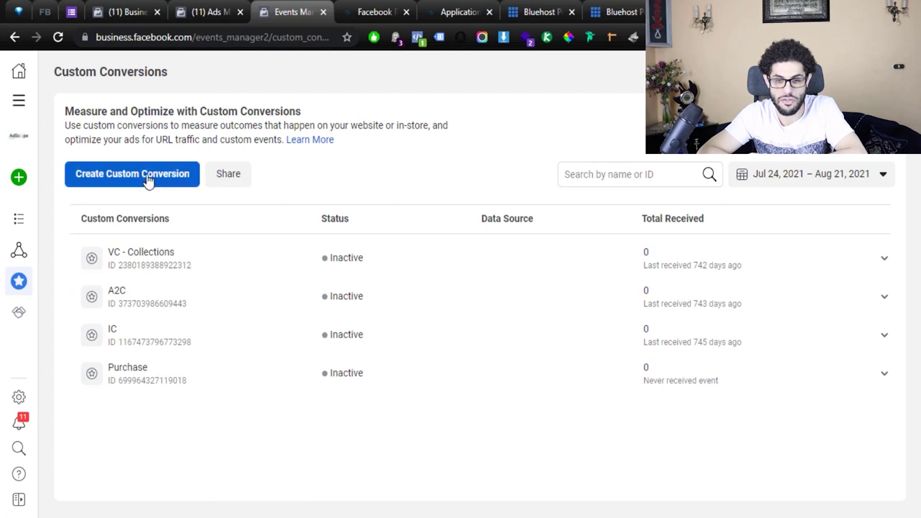
left_click(162, 182)
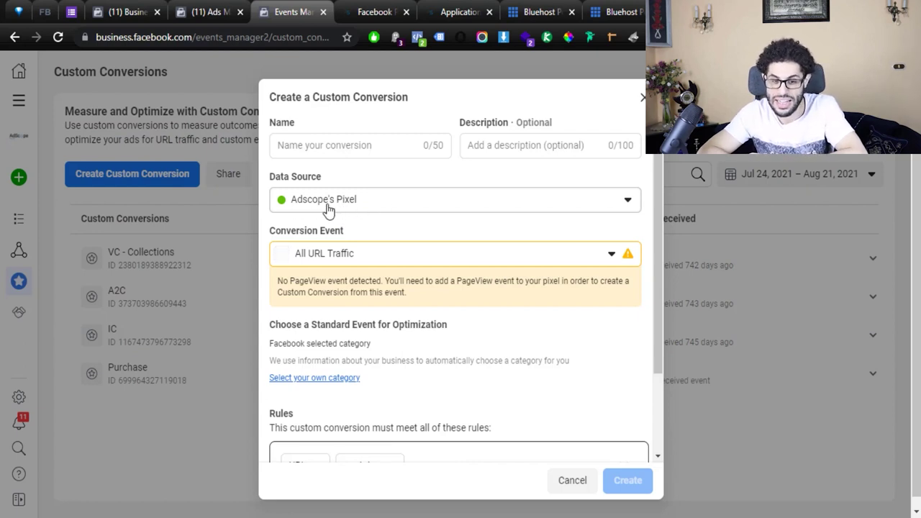
left_click(373, 208)
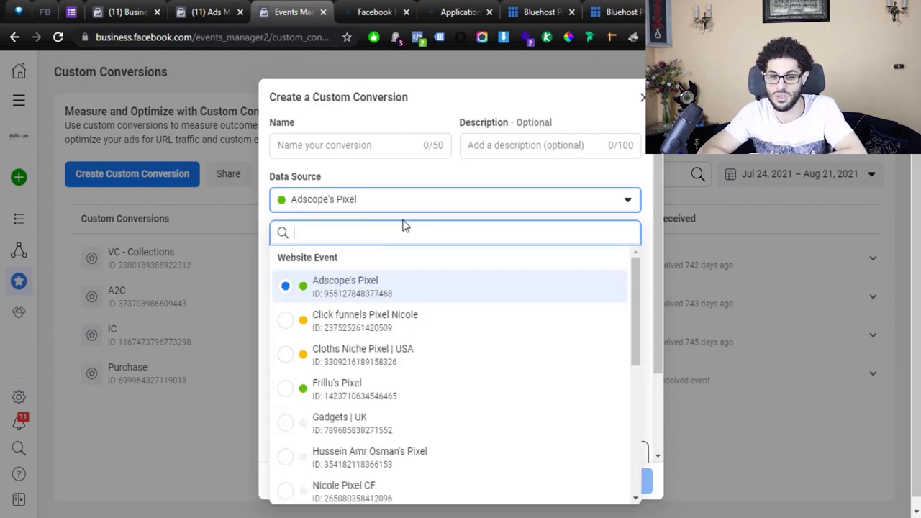
scroll(438, 329, "down", 5)
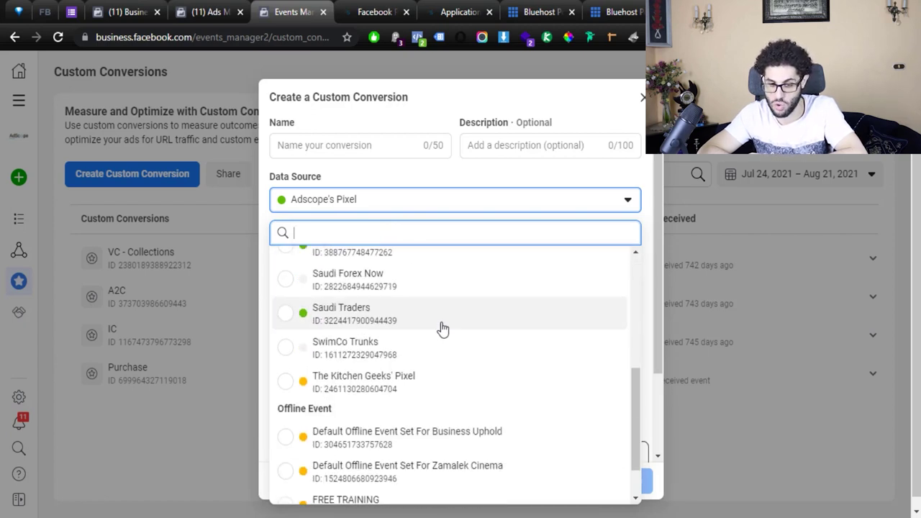
scroll(449, 326, "up", 5)
left_click(459, 186)
scroll(376, 305, "down", 2)
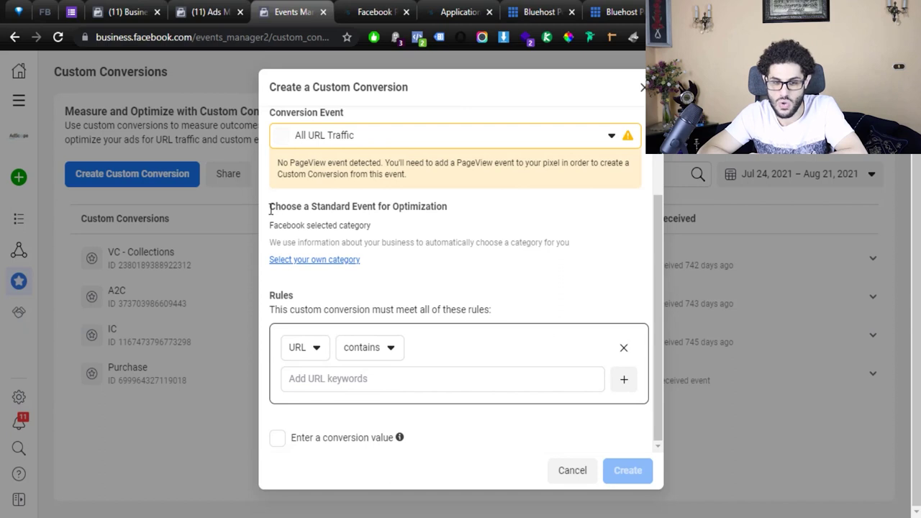
left_click(327, 268)
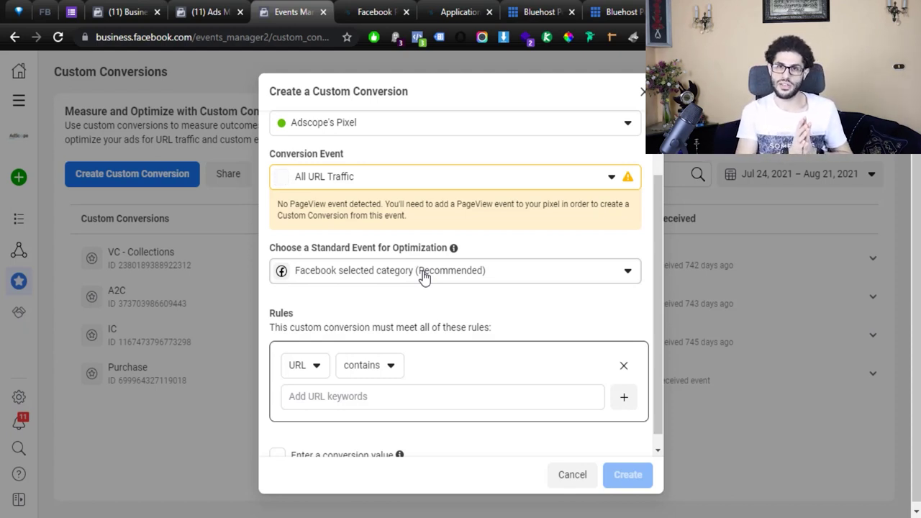
left_click(460, 12)
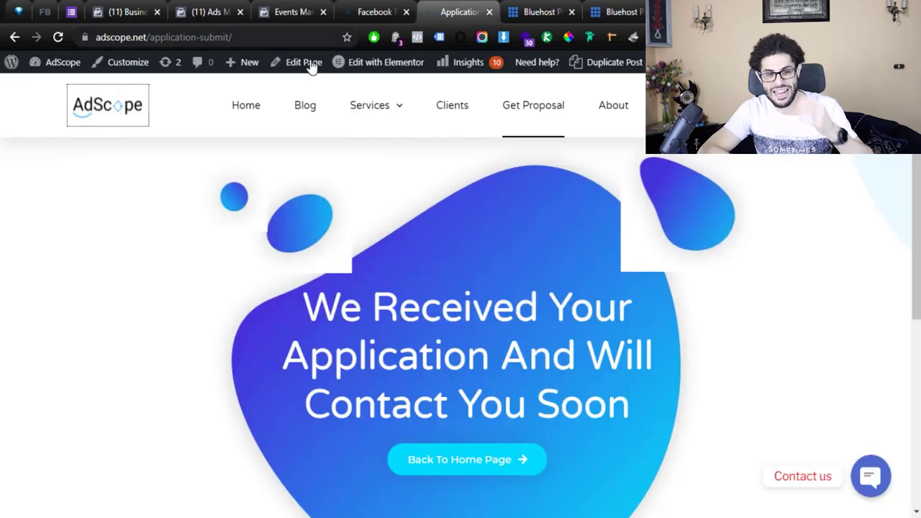
left_click(275, 40)
left_click(290, 41)
key("ctrl+c")
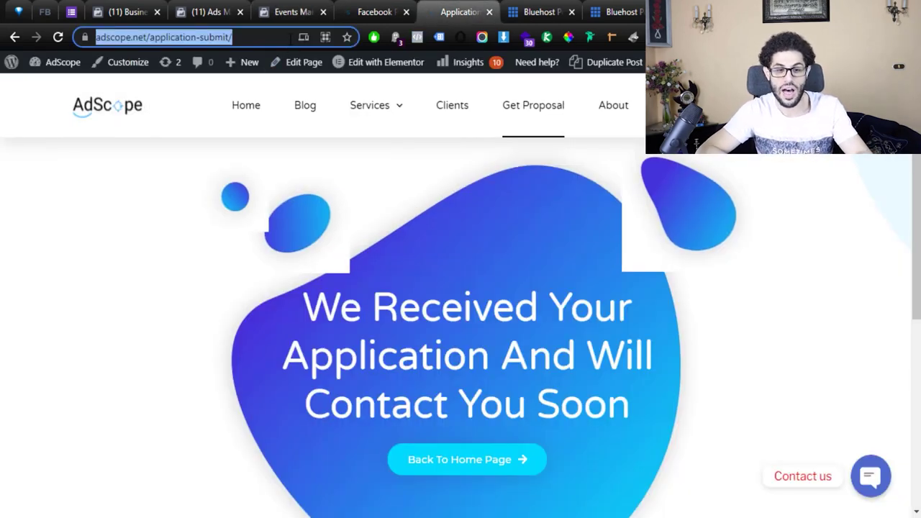
left_click(374, 11)
left_click(292, 11)
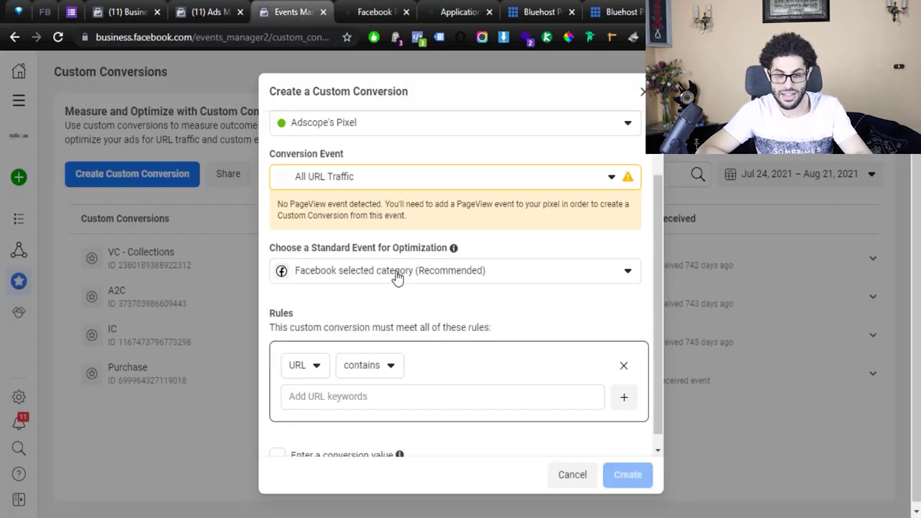
scroll(421, 367, "down", 1)
left_click(382, 382)
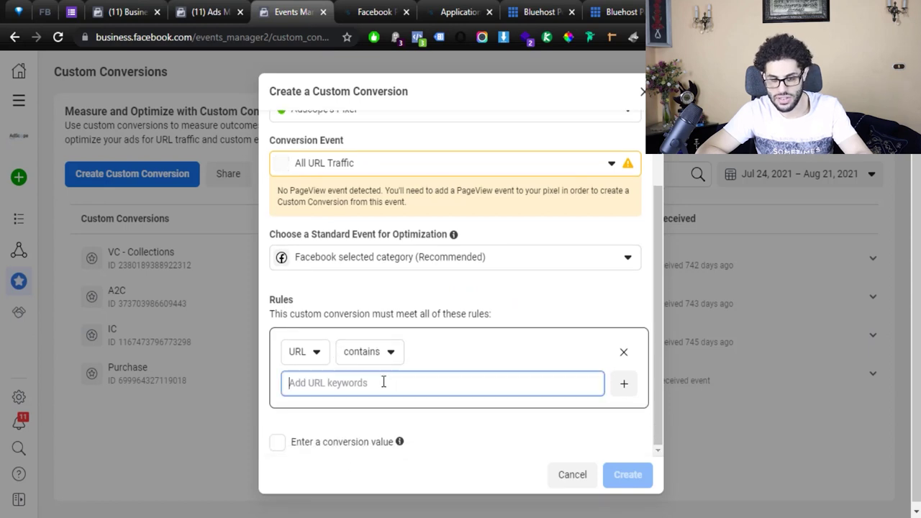
key("ctrl+v")
left_click(476, 364)
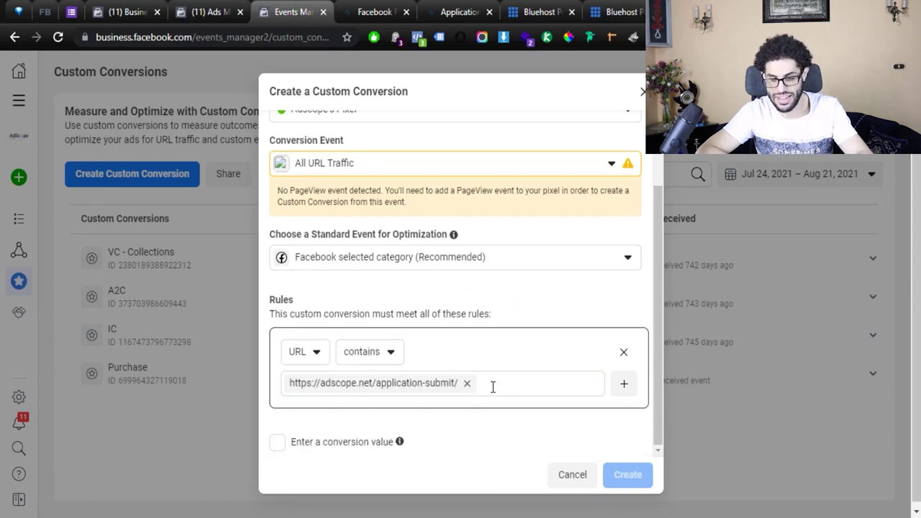
- Choose Lead as the custom conversion's standard event for optimization and check the selection in the event list
left_click(389, 258)
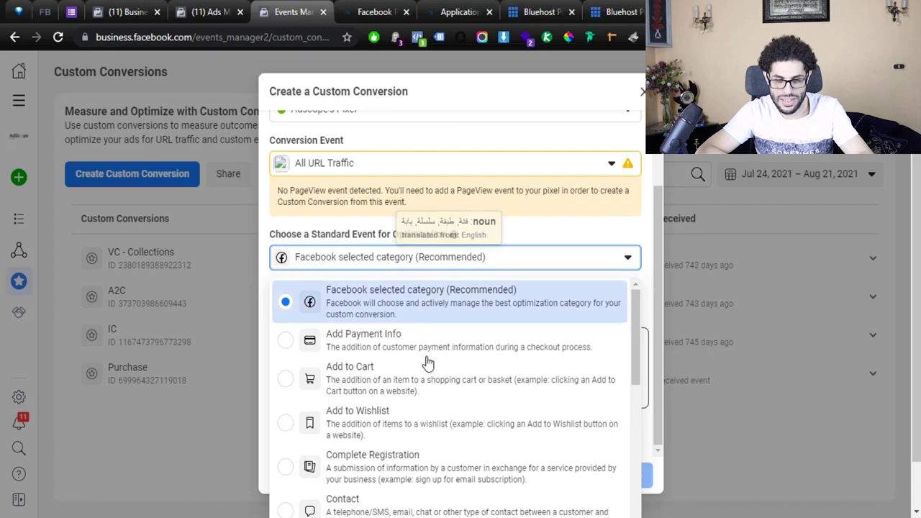
scroll(453, 390, "down", 6)
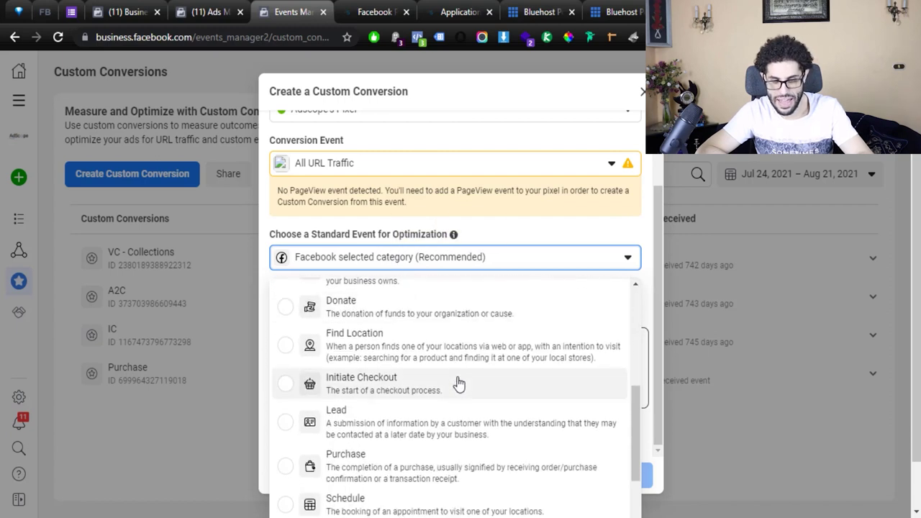
scroll(443, 358, "up", 1)
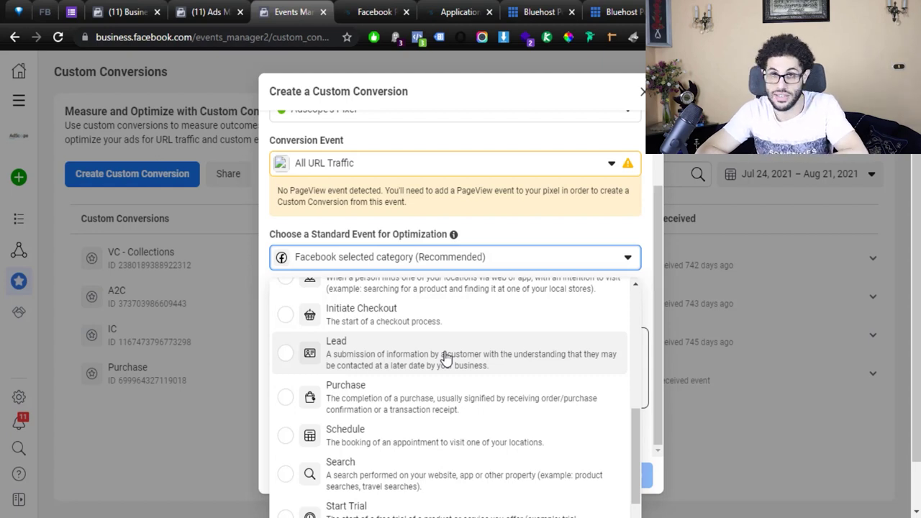
left_click(446, 358)
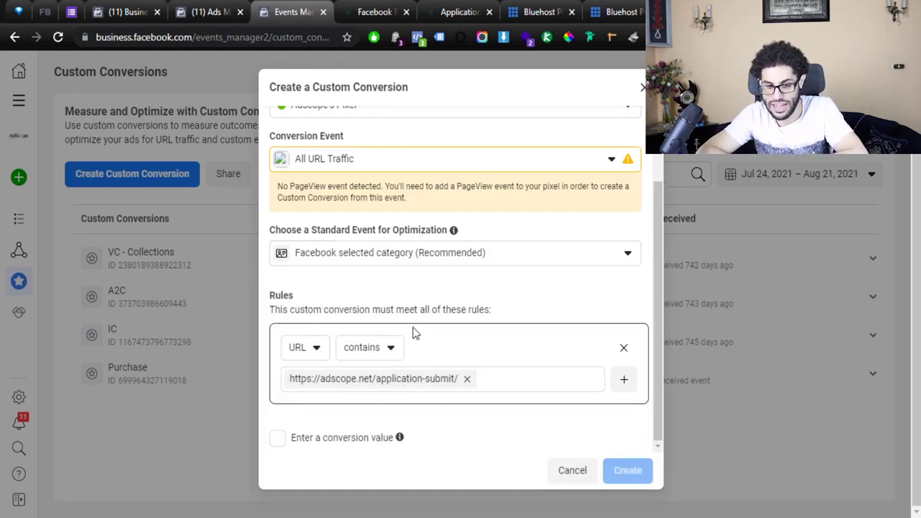
left_click(422, 254)
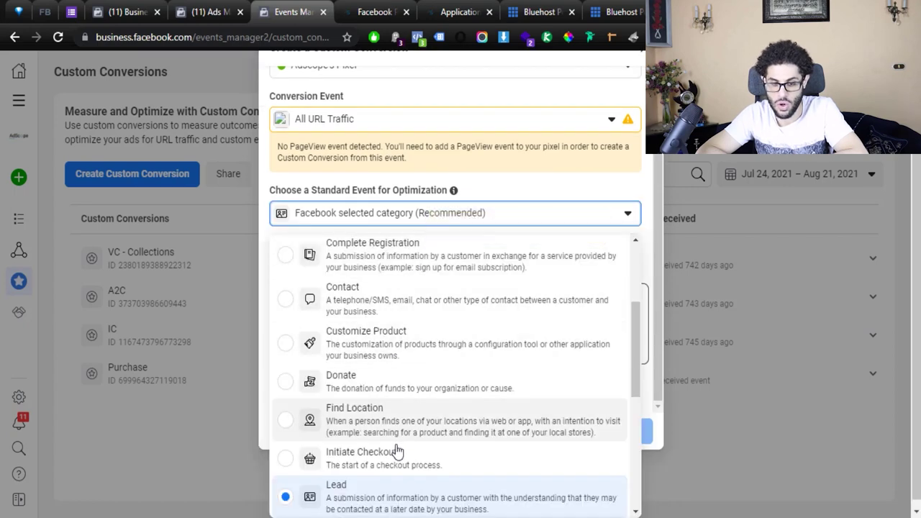
scroll(396, 448, "down", 2)
left_click(387, 362)
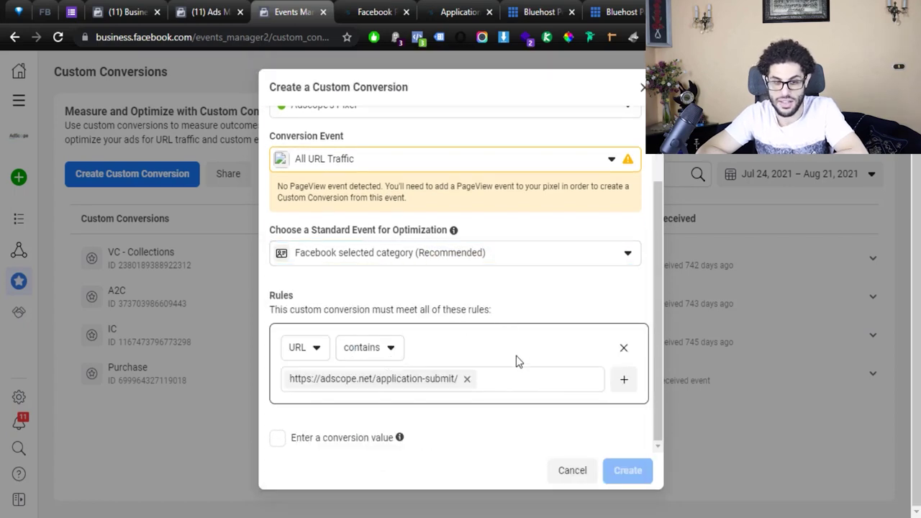
- Name the custom conversion Application Submission and create it
scroll(369, 148, "up", 2)
left_click(354, 135)
type("Application Submission")
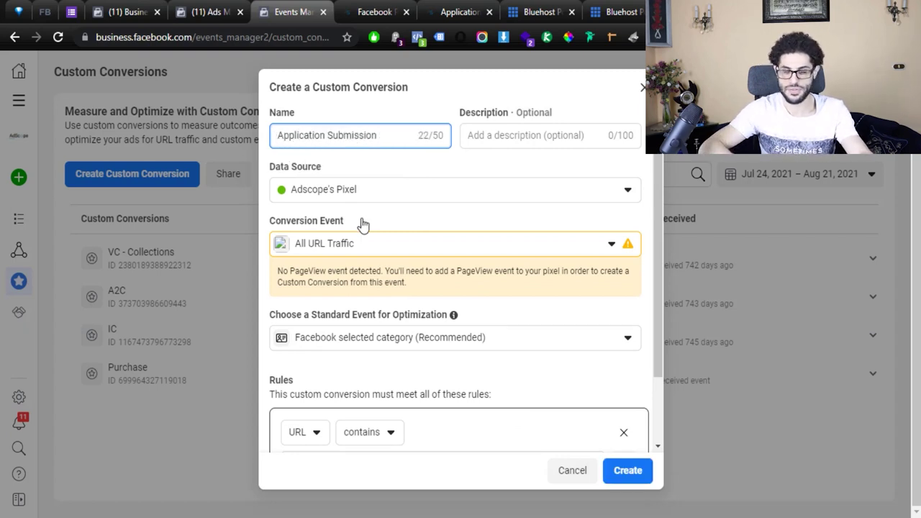
left_click(628, 470)
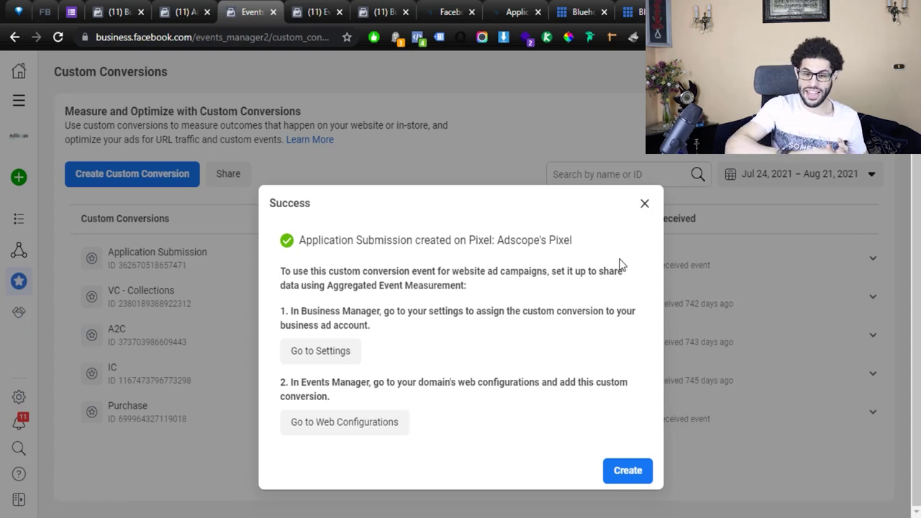
- In Business Settings, connect the Adscope ad account as an asset to the Application Submission custom conversion
left_click(309, 352)
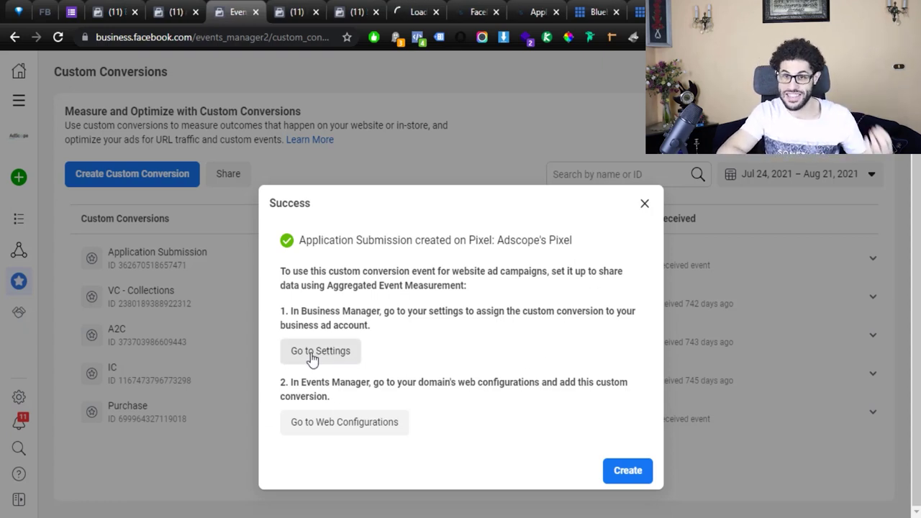
left_click(389, 7)
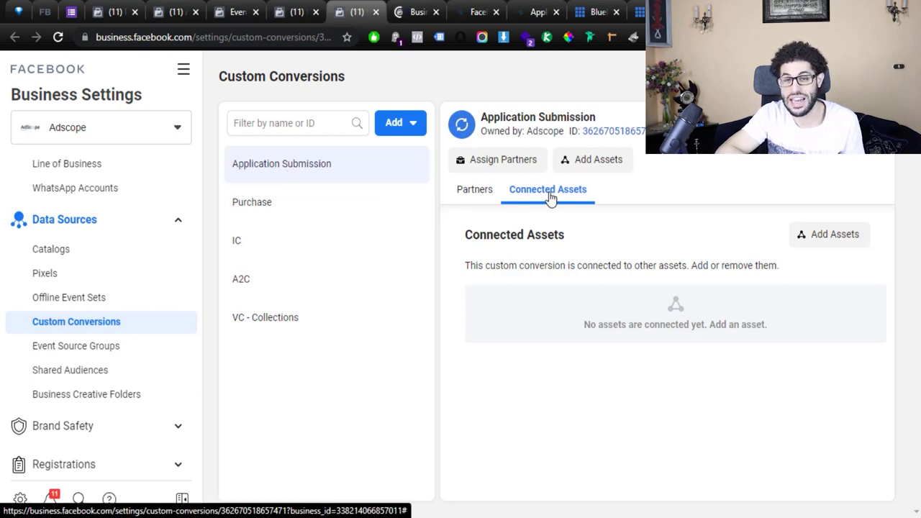
left_click(849, 243)
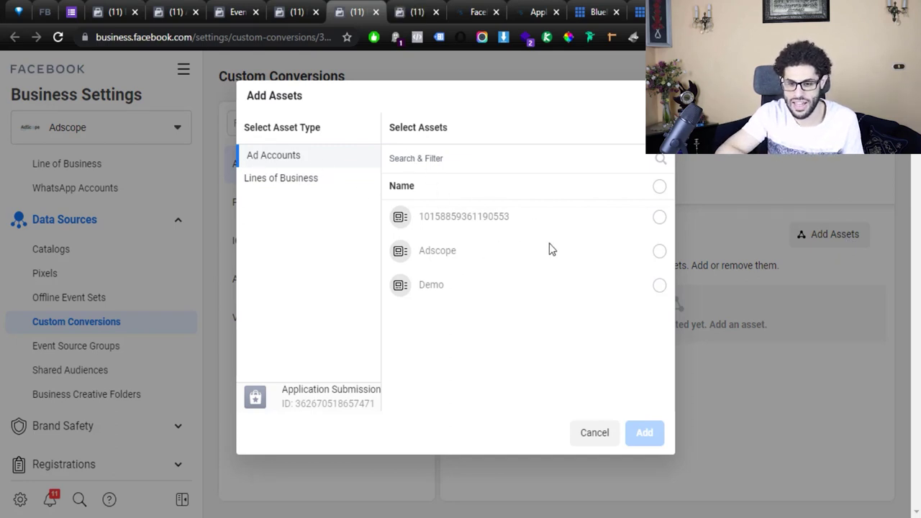
left_click(661, 251)
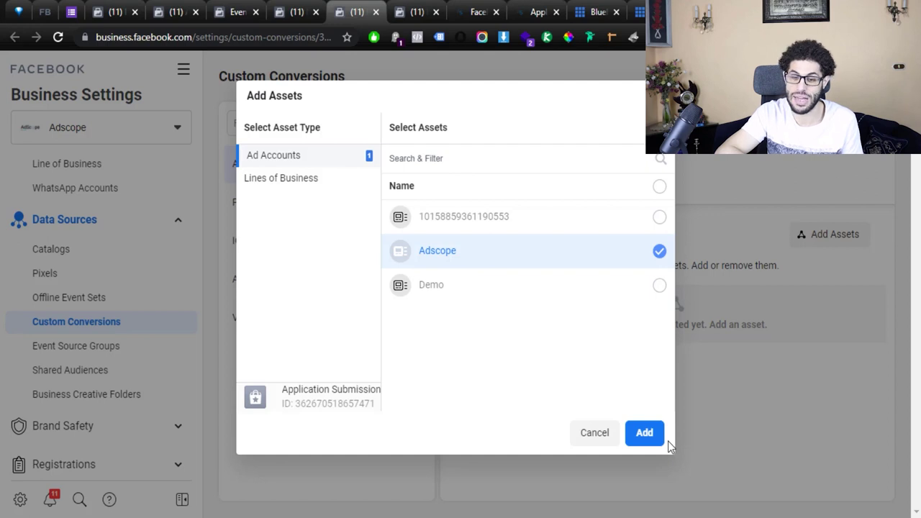
left_click(644, 433)
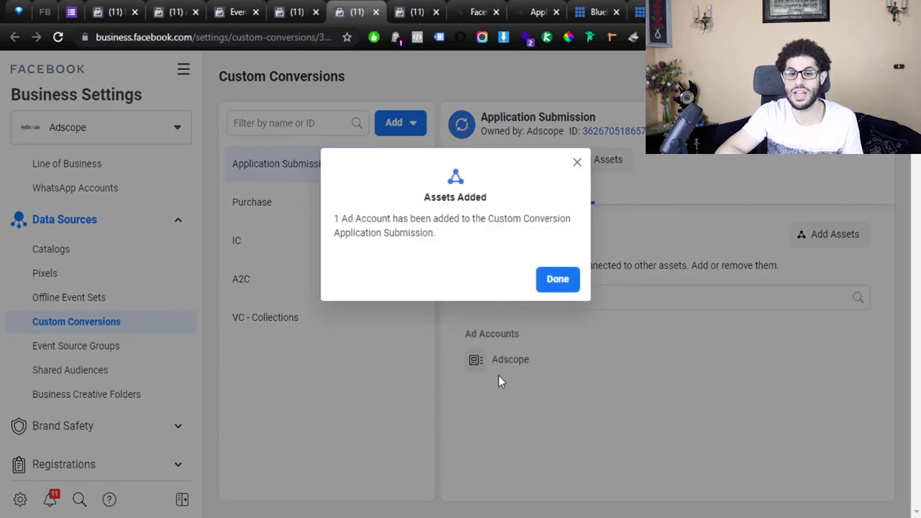
left_click(558, 280)
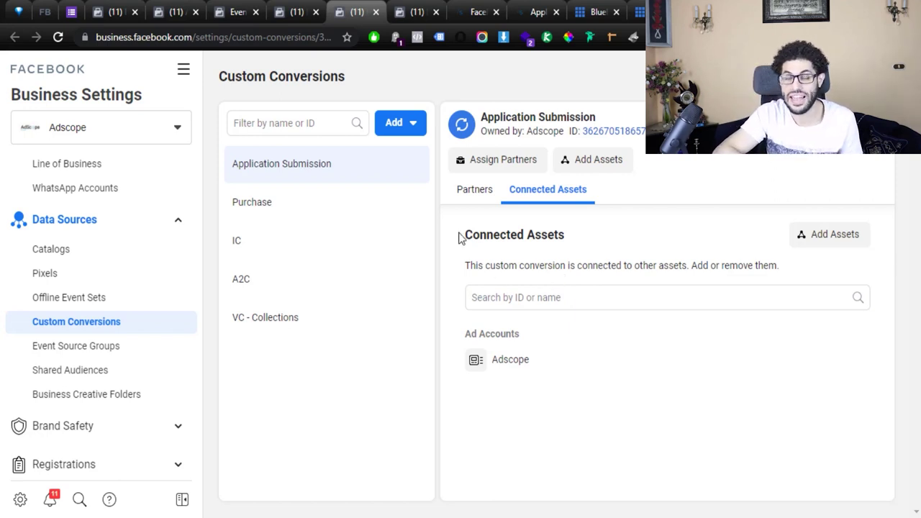
- In Ads Manager, add the total of the Application Submission custom conversion as a campaign table column, apply it and check the column
left_click(165, 8)
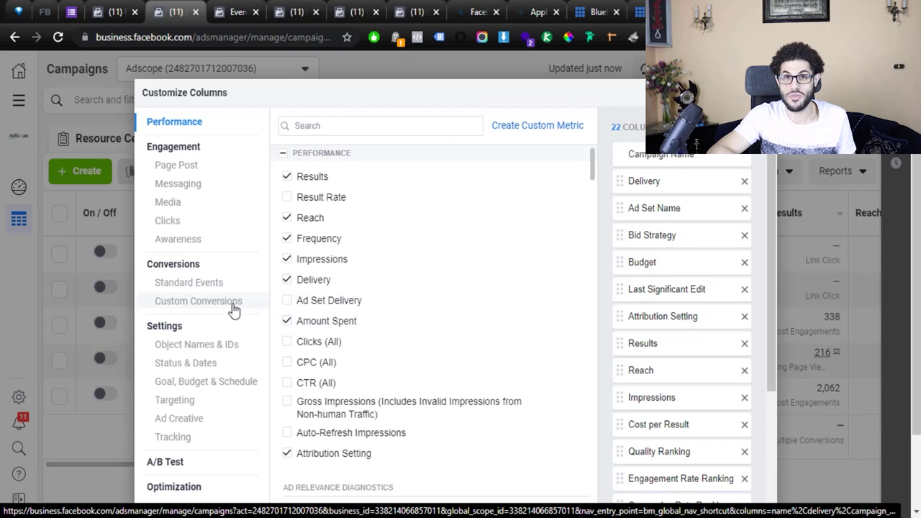
left_click(233, 303)
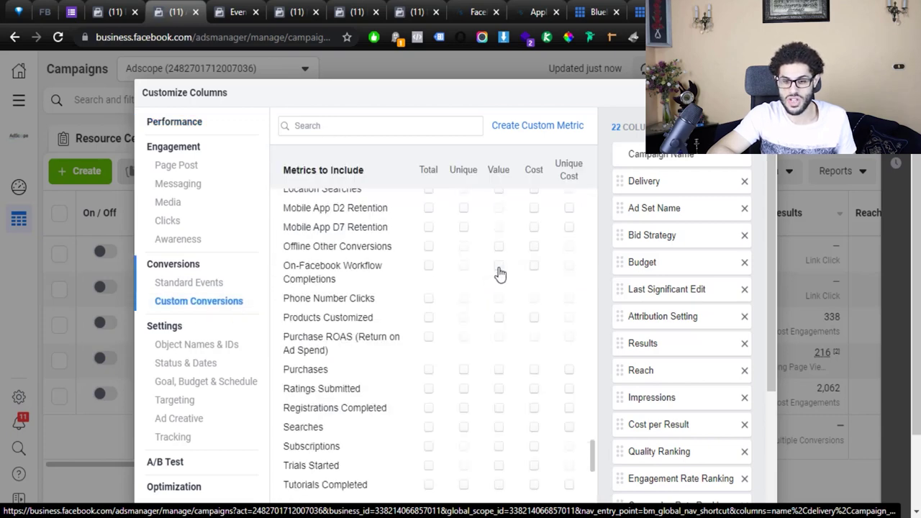
left_click(203, 307)
left_click(221, 306)
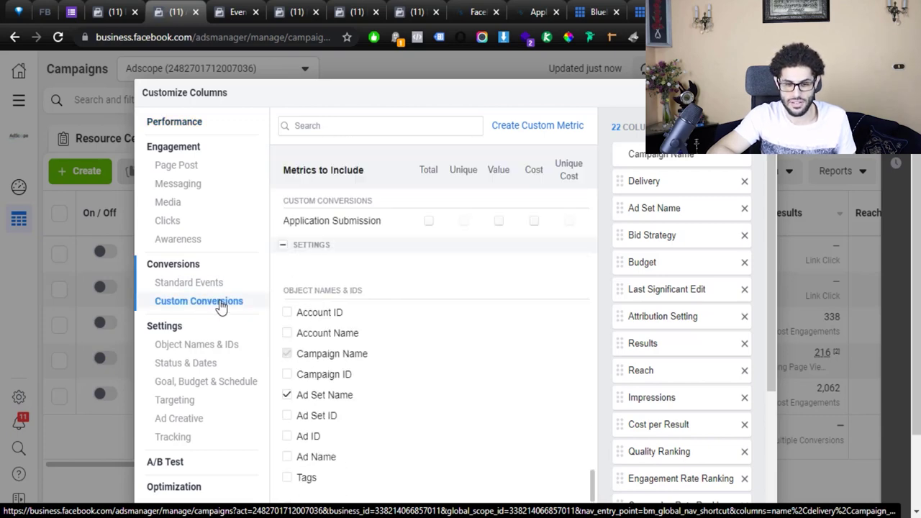
left_click(429, 222)
left_click(429, 223)
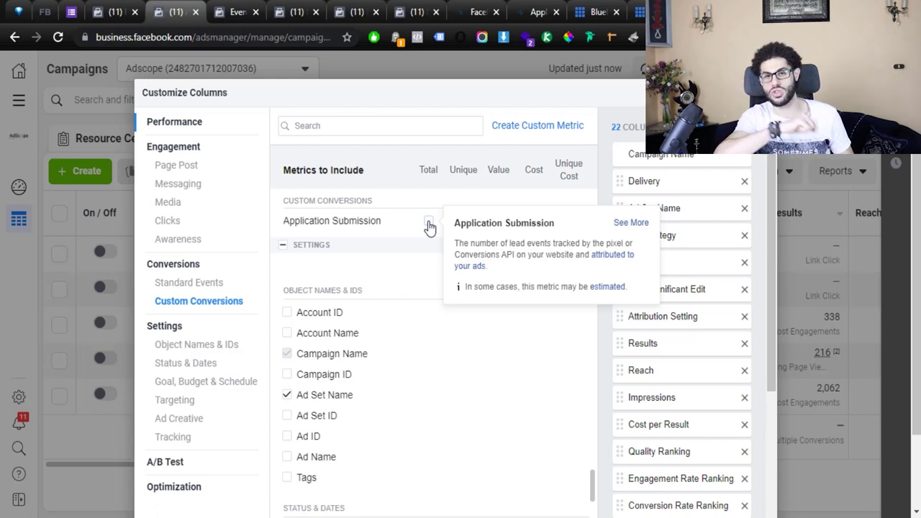
left_click(428, 224)
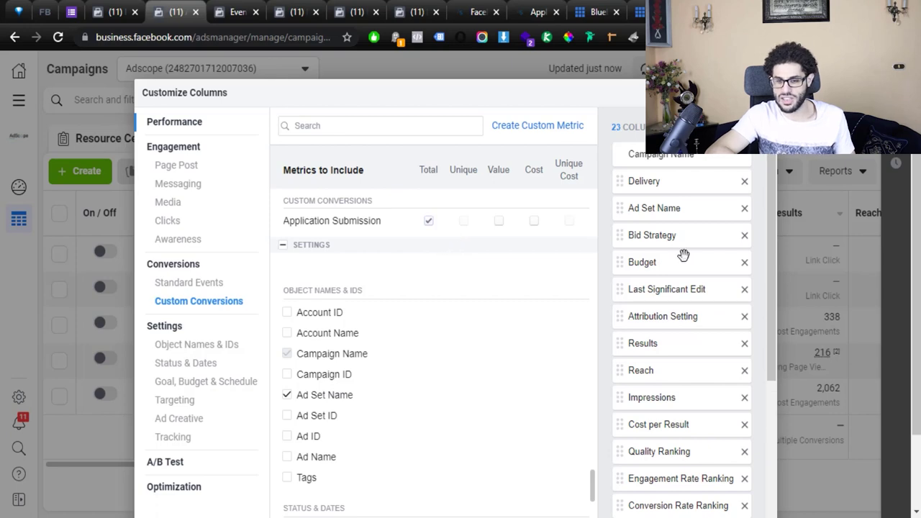
scroll(719, 261, "down", 6)
left_click(749, 501)
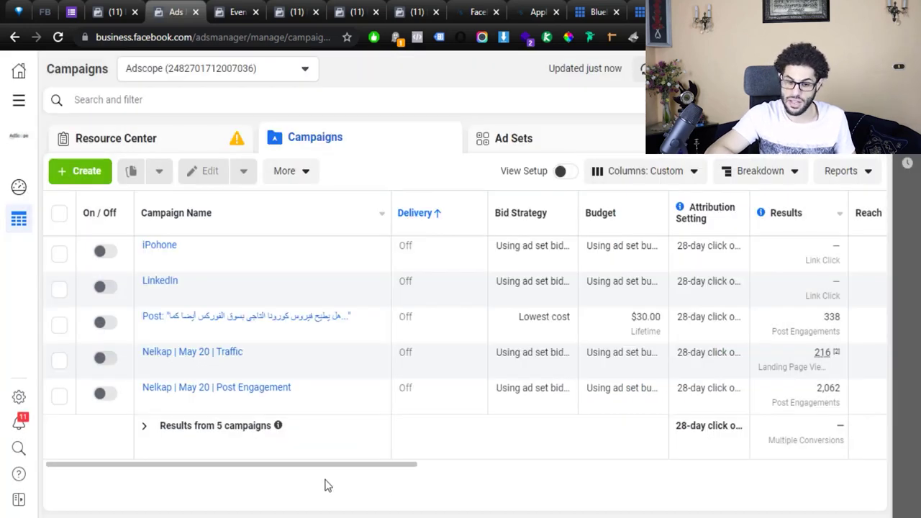
left_click_drag(333, 469, 913, 456)
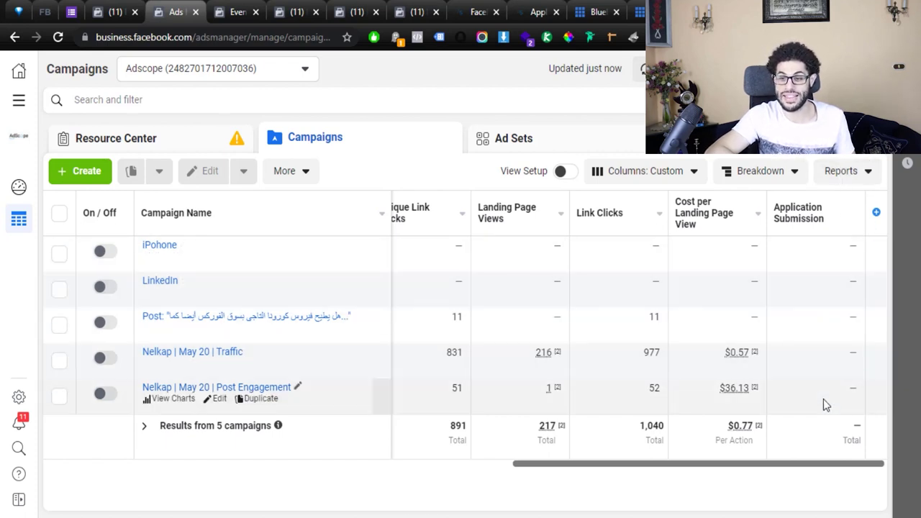
- Switch to Business Settings and open the Domains page under Brand Safety for the Adscope business
key("ctrl+Tab")
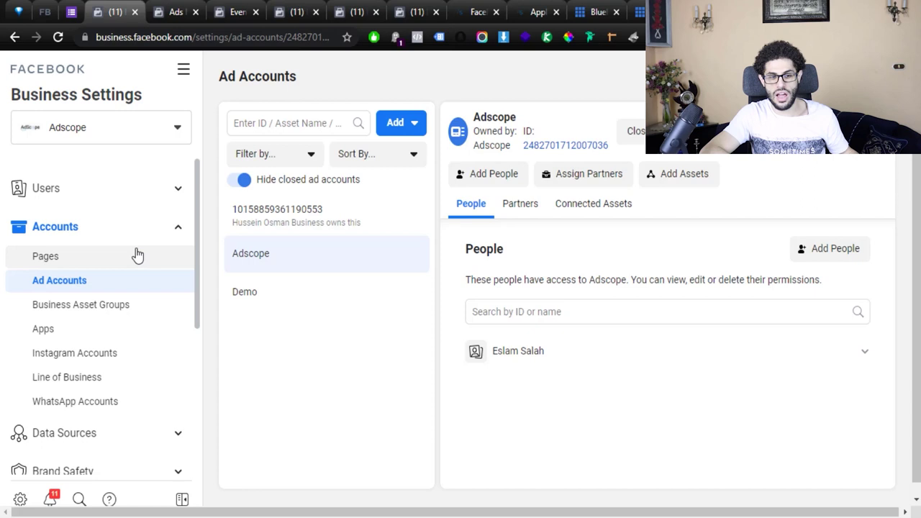
left_click(115, 11)
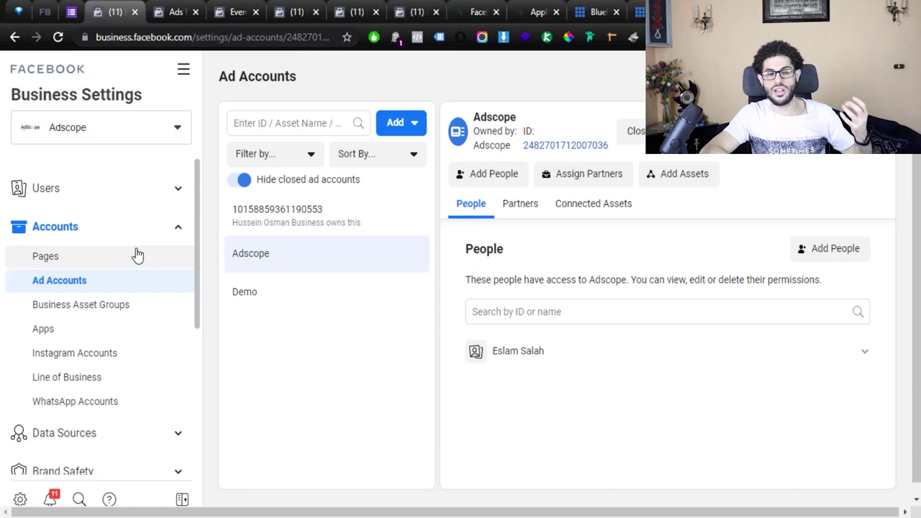
scroll(134, 253, "down", 4)
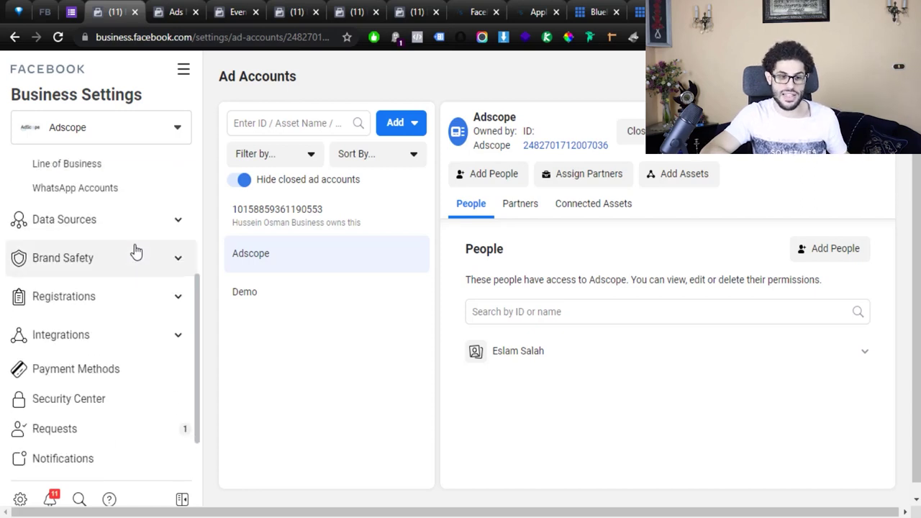
scroll(144, 292, "up", 1)
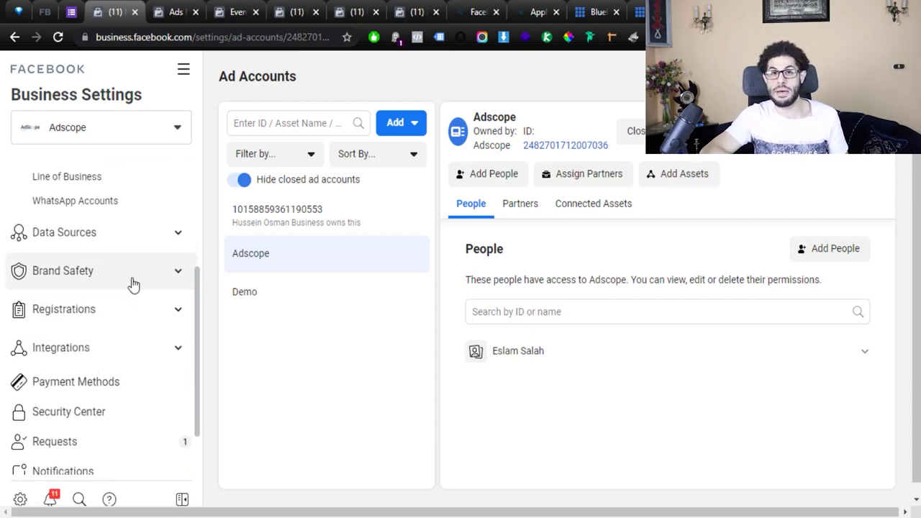
left_click(133, 284)
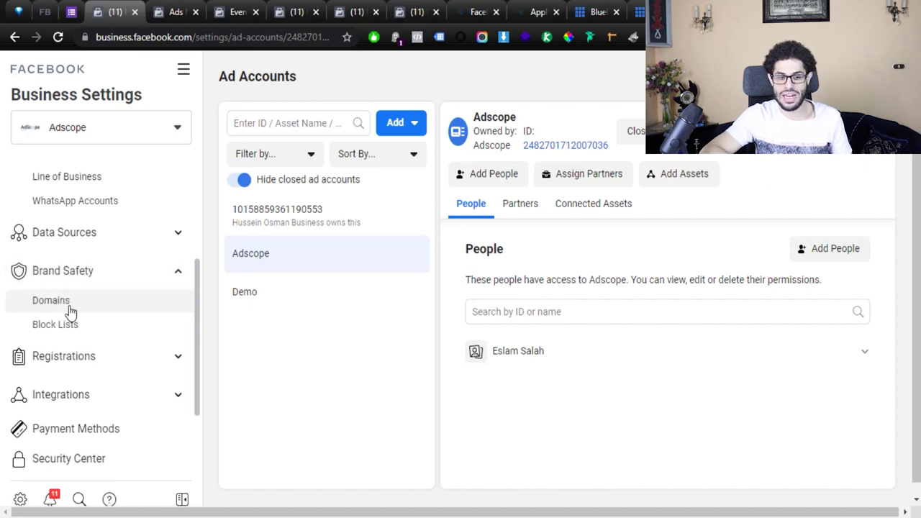
left_click(113, 310)
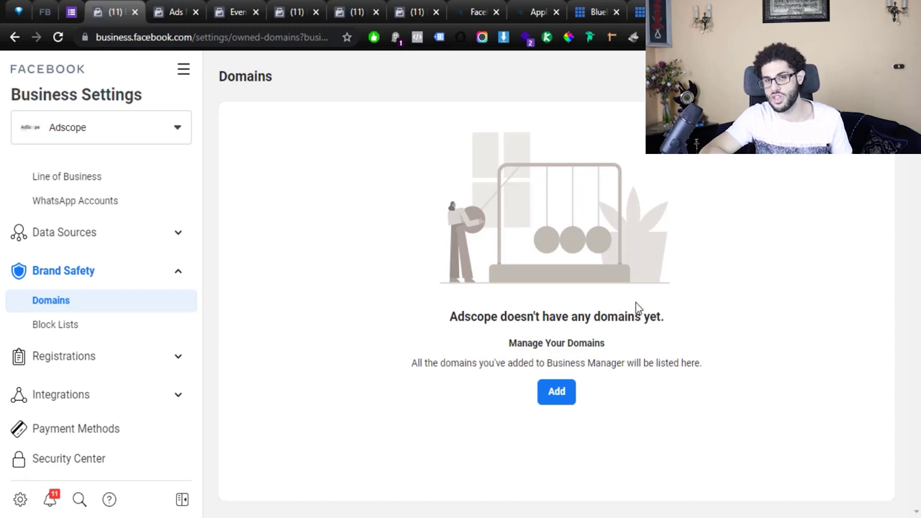
left_click(559, 392)
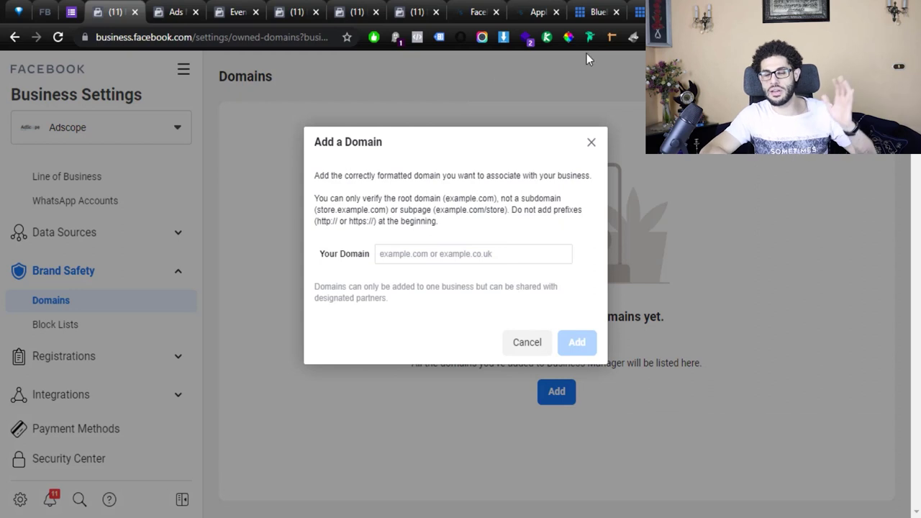
left_click(493, 253)
type("https://adscope.net/")
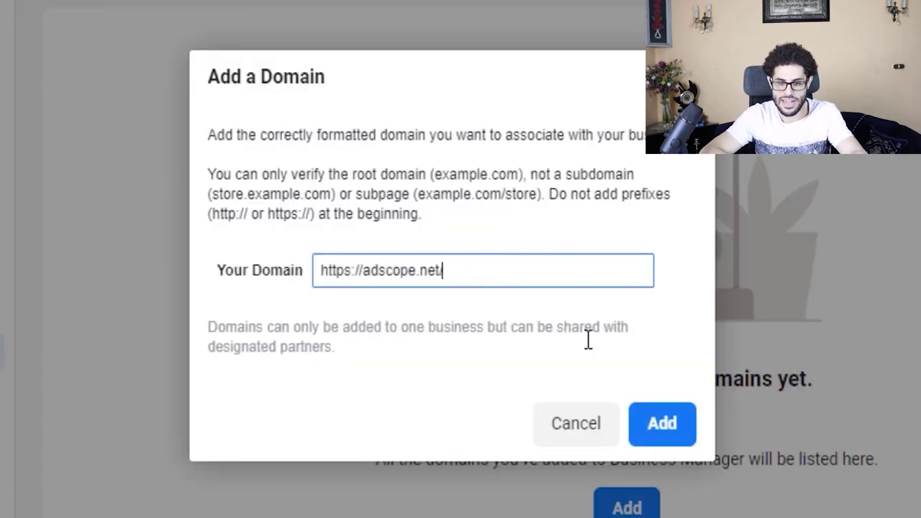
left_click(660, 428)
left_click(362, 270)
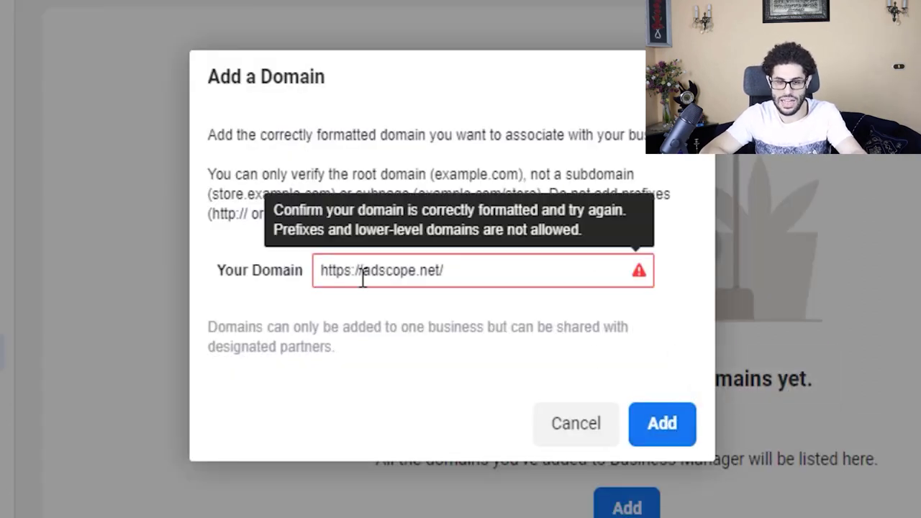
key("BackSpace")
key("BackSpace")
key("BackSpace")
key("BackSpace")
key("BackSpace")
key("BackSpace")
key("BackSpace")
key("BackSpace")
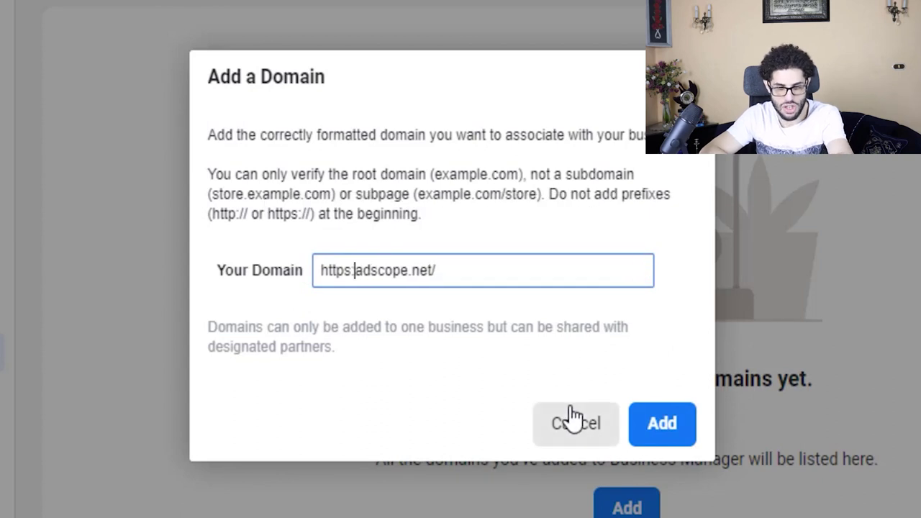
left_click(687, 437)
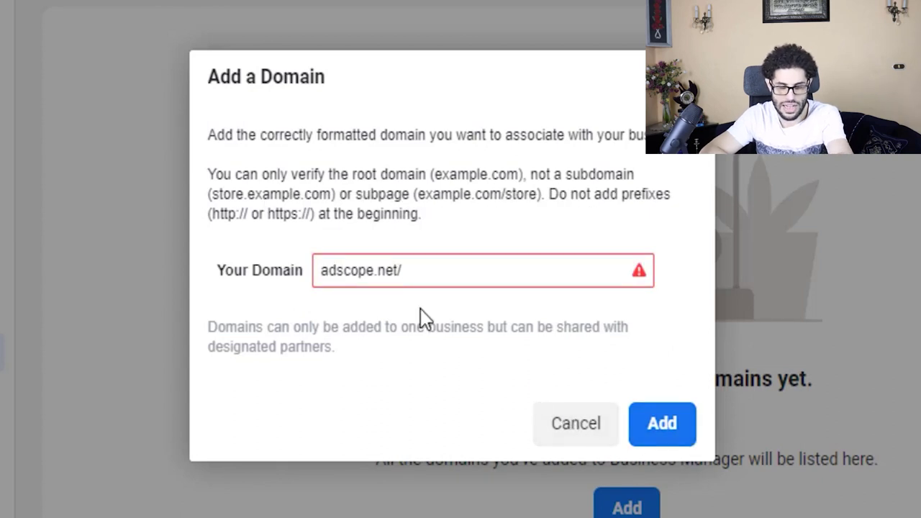
left_click(466, 282)
key("BackSpace")
left_click(644, 423)
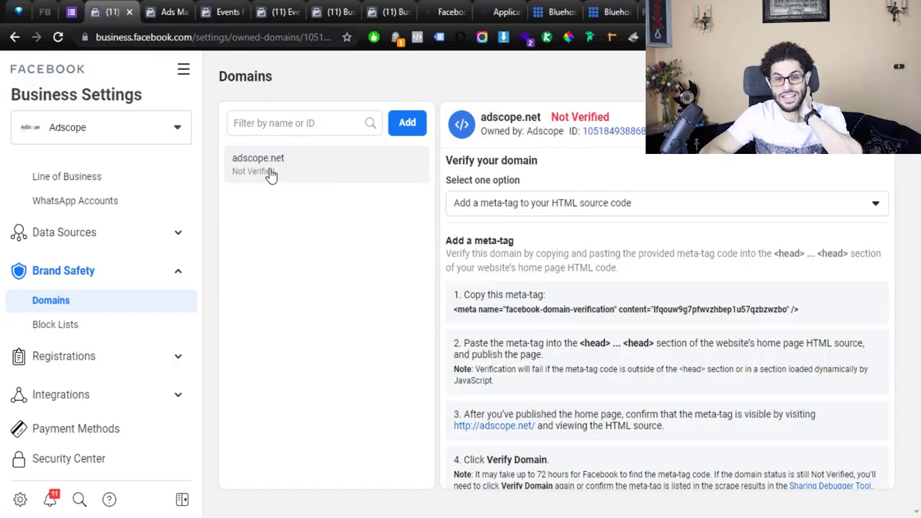
- Choose uploading an HTML file to the root directory as adscope.net's verification method and download the HTML verification file
mouse_move(596, 115)
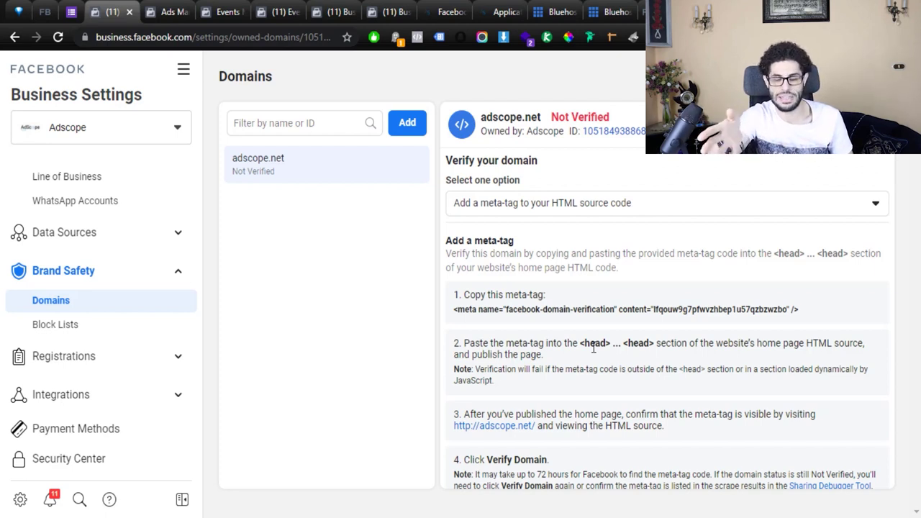
left_click(567, 204)
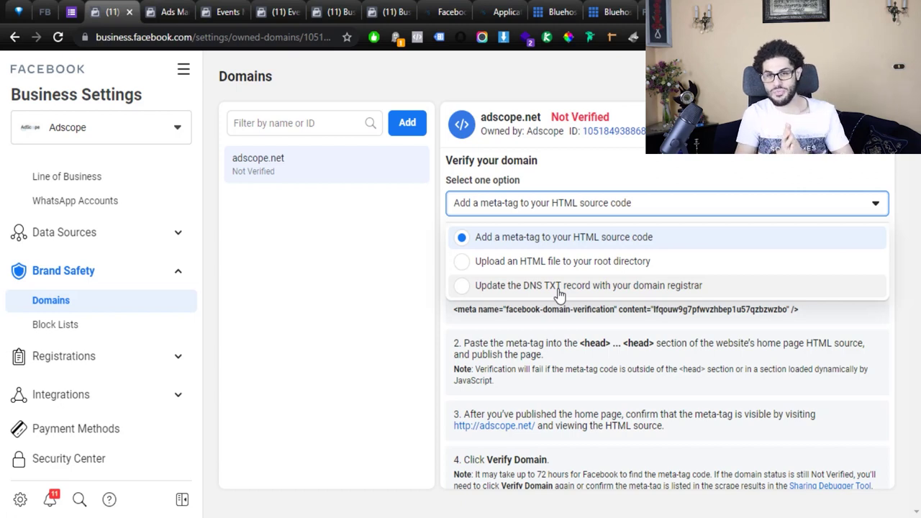
left_click(526, 266)
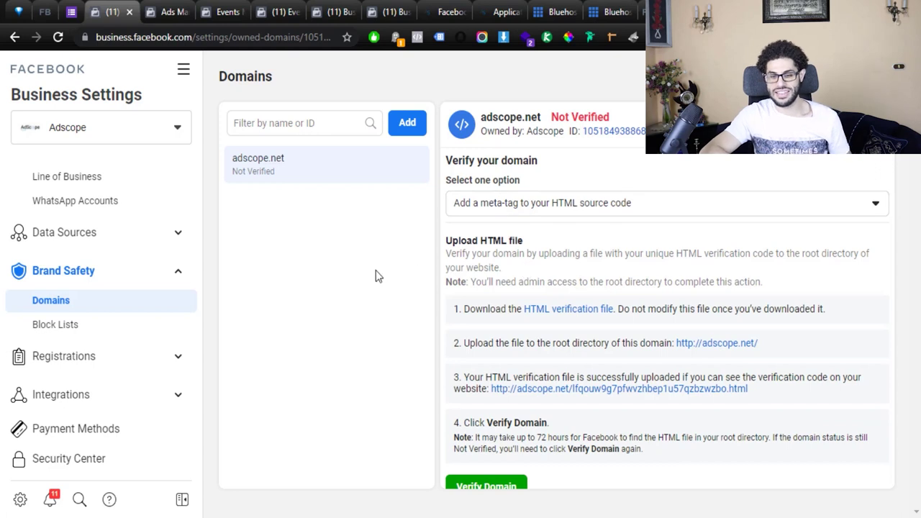
left_click(566, 310)
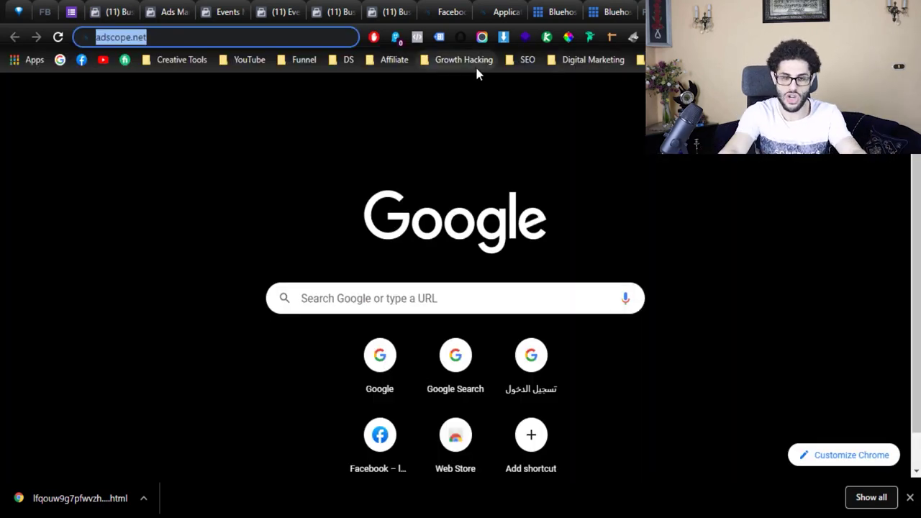
- Search Google for "how to access root directory on bluehost"
type("how to acc")
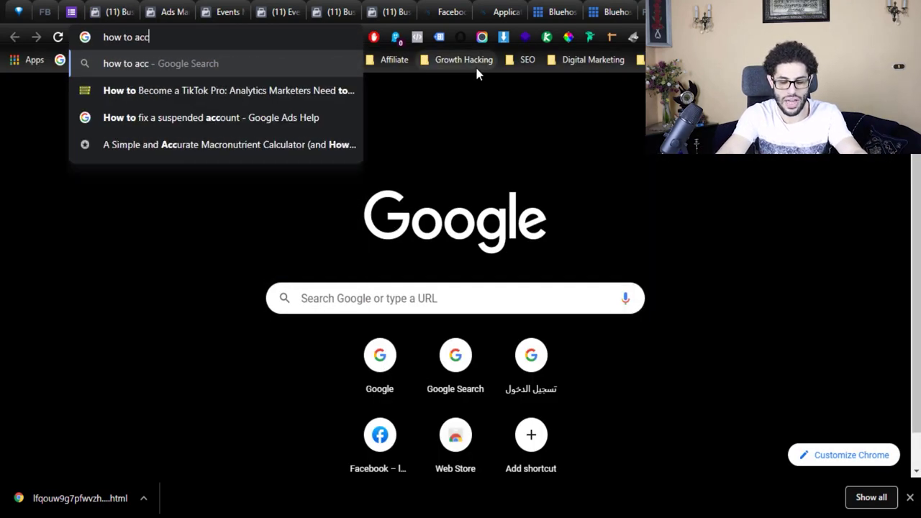
type("ess root dir")
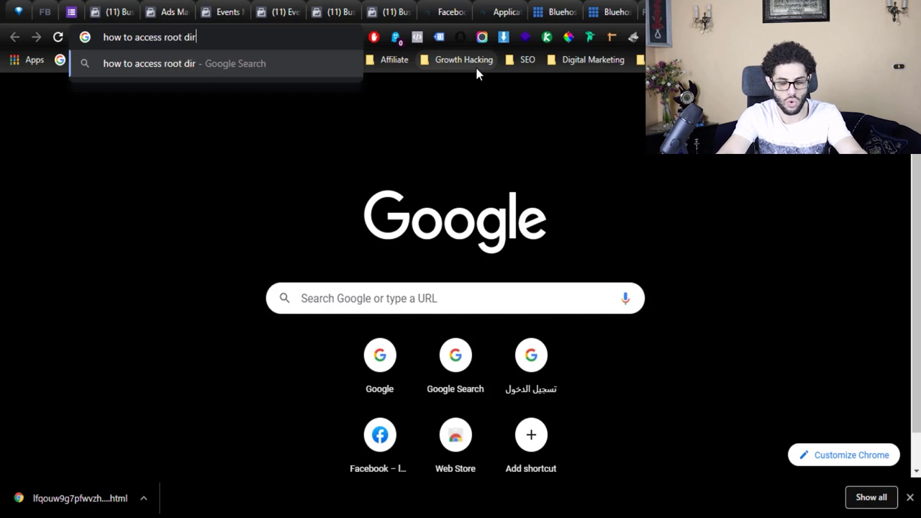
type("ectory on blueh")
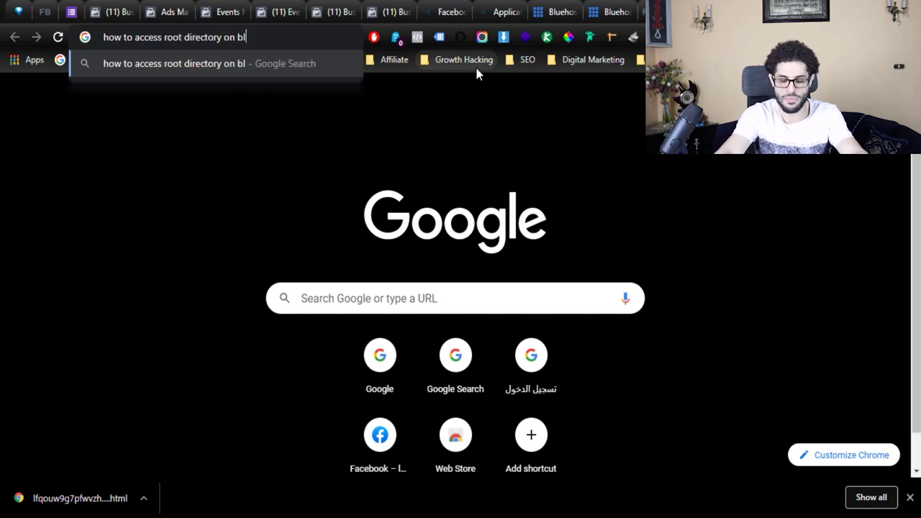
type("ost")
key("Return")
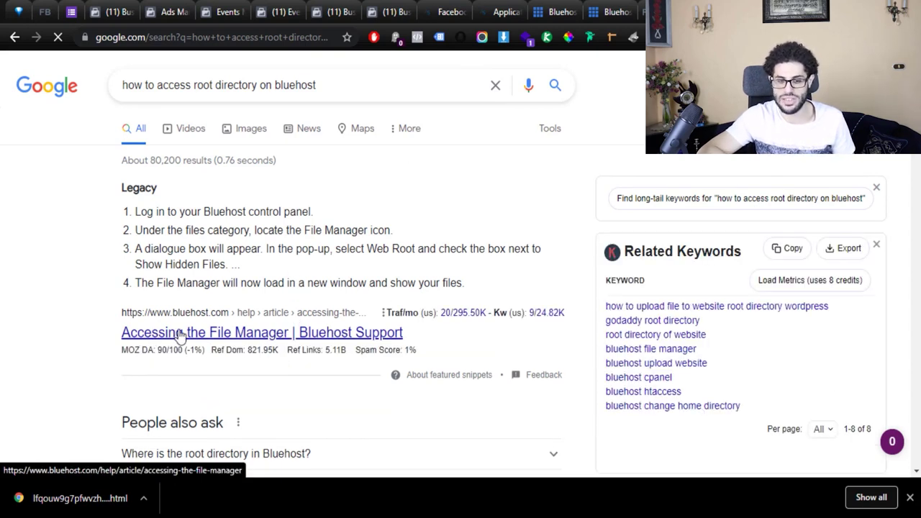
- Open Bluehost Support's article Accessing the File Manager and read its instructions for reaching the File Manager
left_click(276, 335)
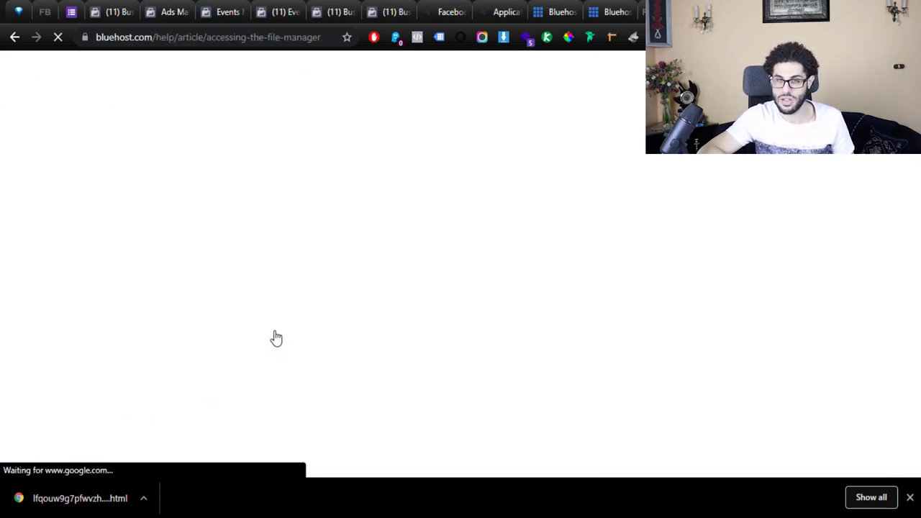
scroll(304, 330, "down", 3)
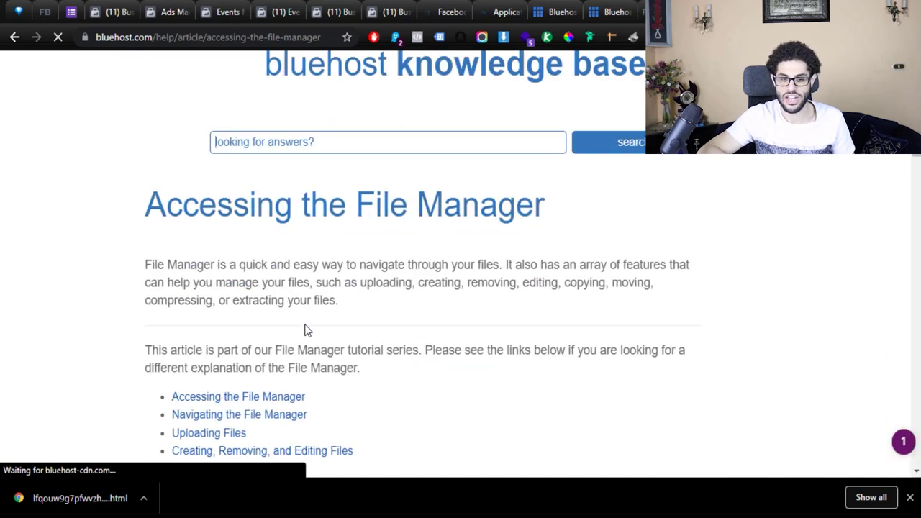
scroll(309, 330, "down", 8)
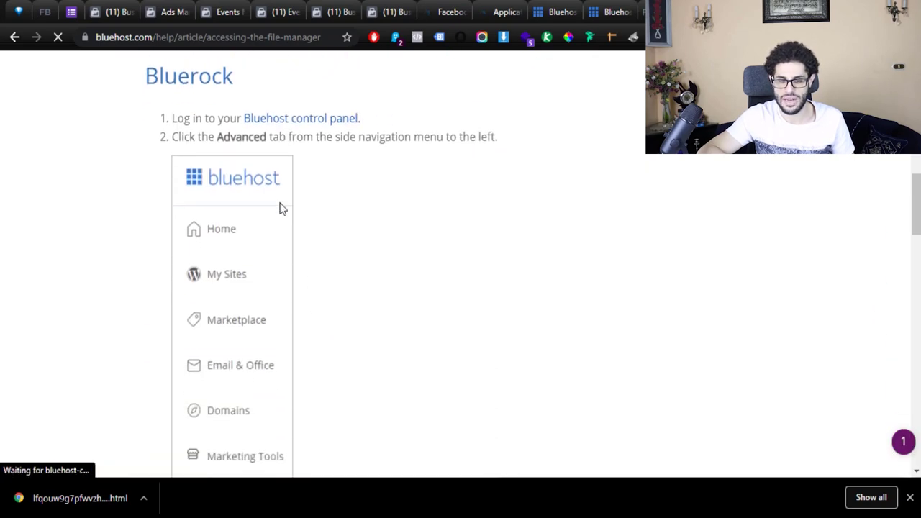
scroll(282, 208, "down", 5)
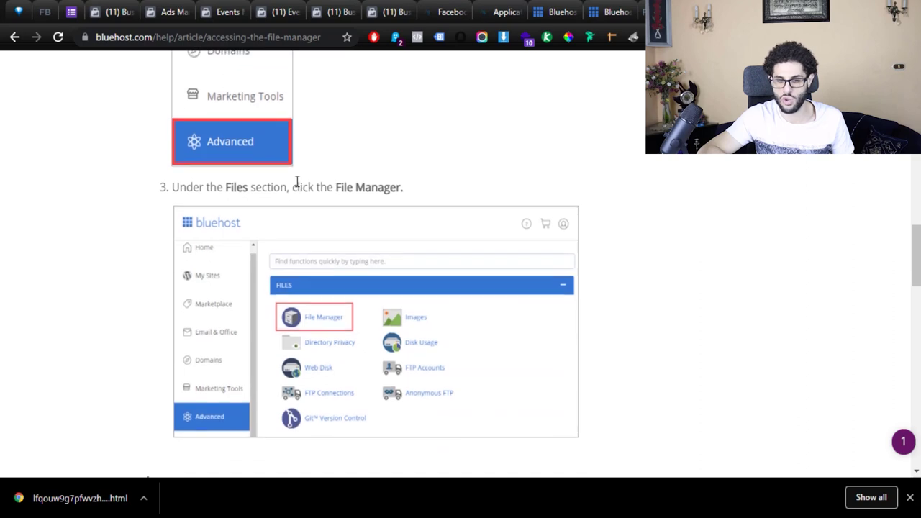
scroll(296, 180, "down", 3)
scroll(431, 143, "down", 4)
scroll(520, 167, "up", 5)
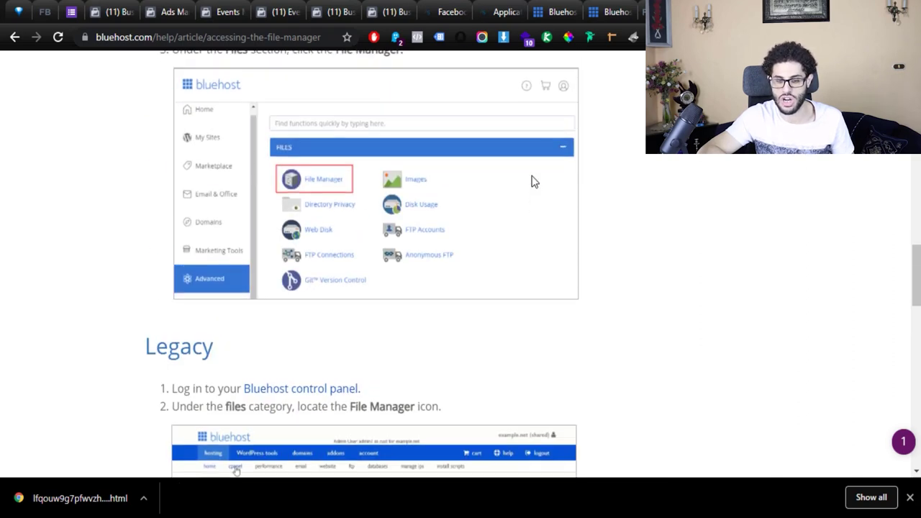
- In Bluehost's File Manager, open the public_html folder and bring up its file upload page
left_click(616, 9)
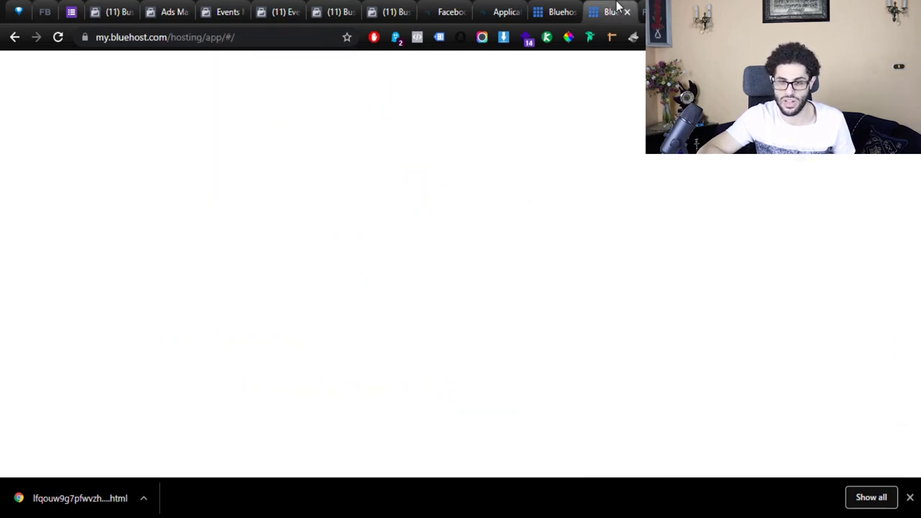
left_click(61, 409)
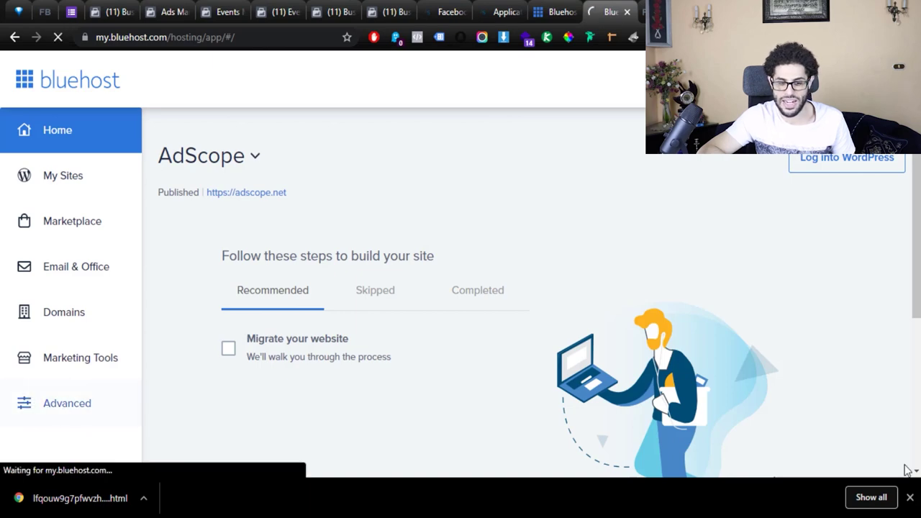
scroll(341, 325, "down", 4)
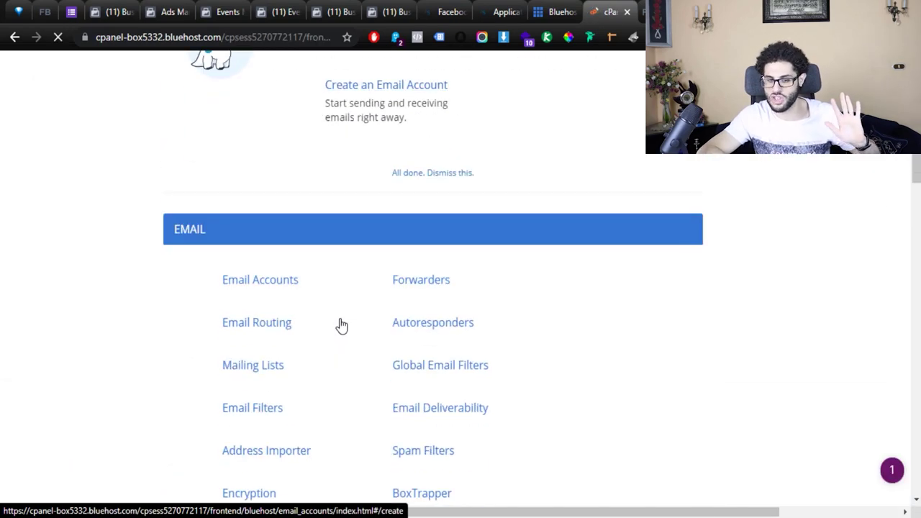
scroll(352, 315, "down", 4)
scroll(353, 315, "down", 2)
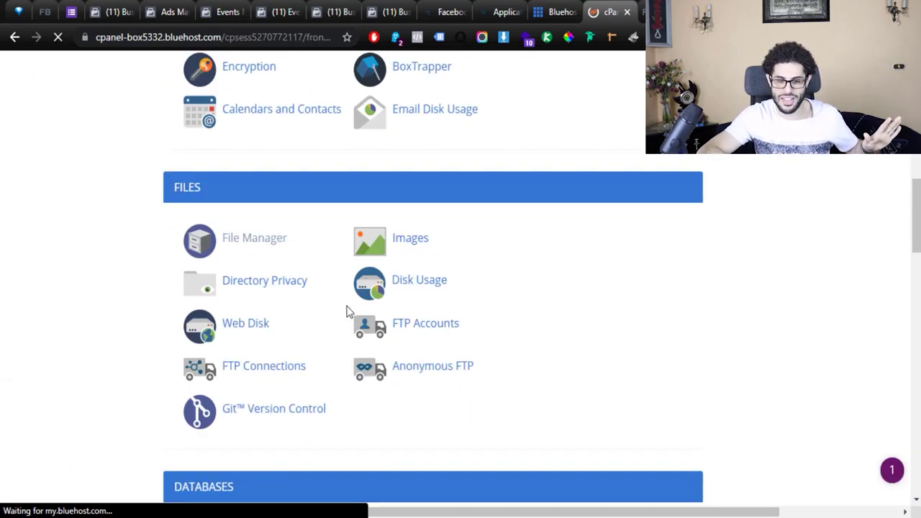
left_click(257, 243)
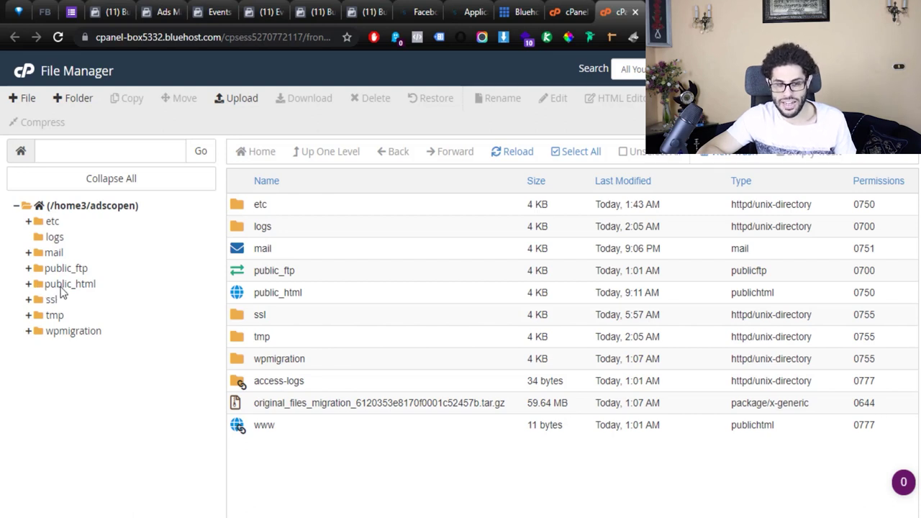
double_click(61, 286)
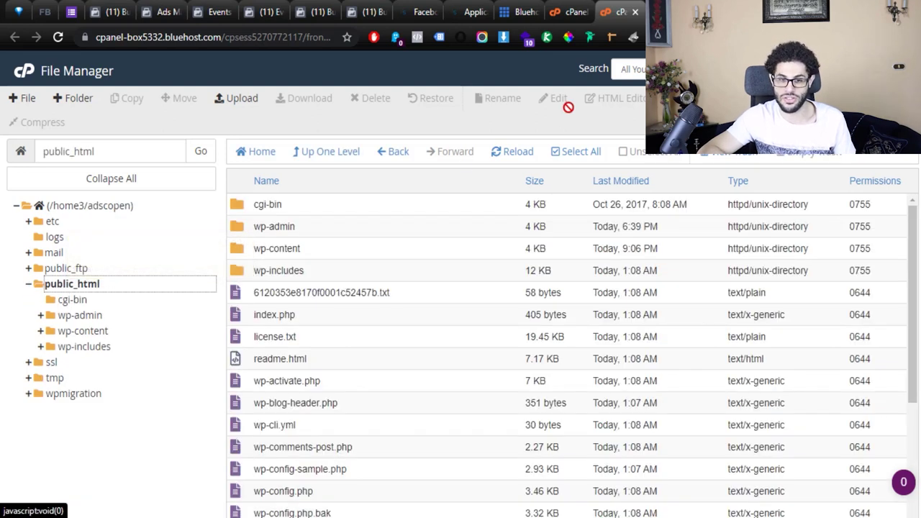
left_click(241, 101)
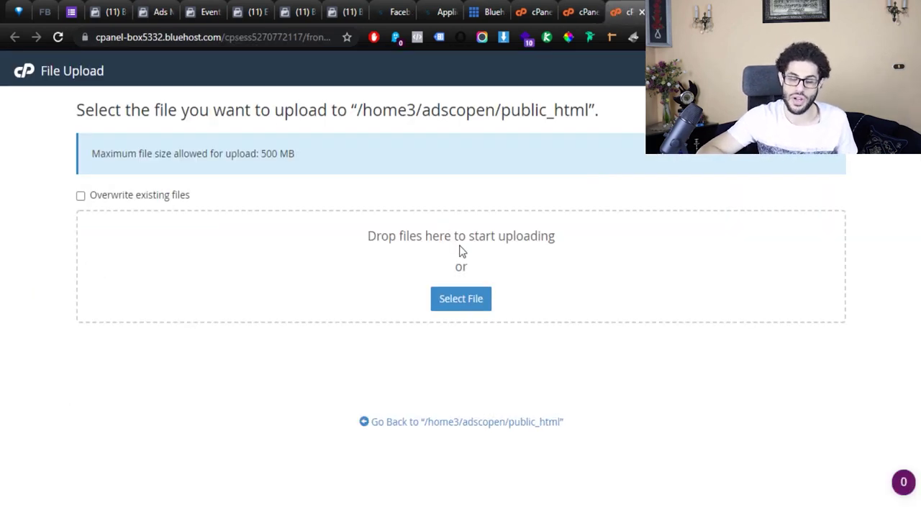
- Switch to Facebook Business Settings and choose updating the DNS TXT record with the domain registrar as adscope.net's verification method
left_click(584, 12)
left_click(532, 11)
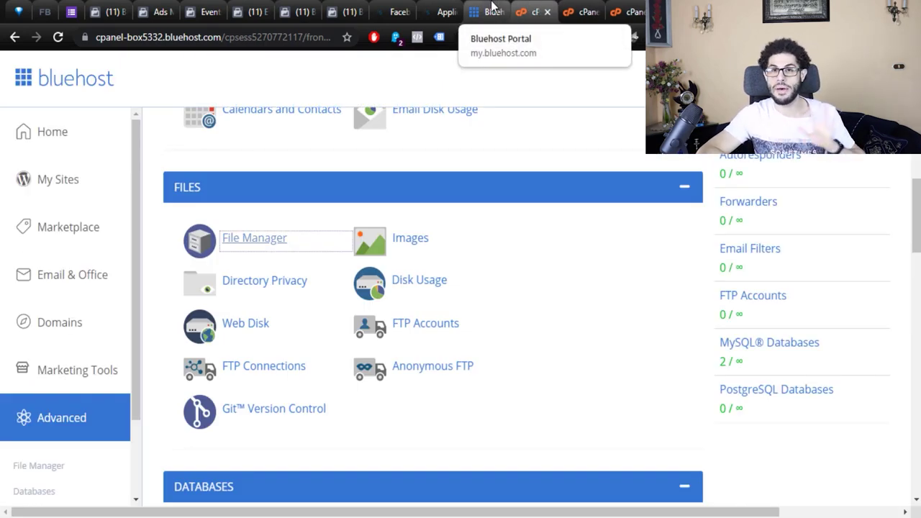
left_click(492, 11)
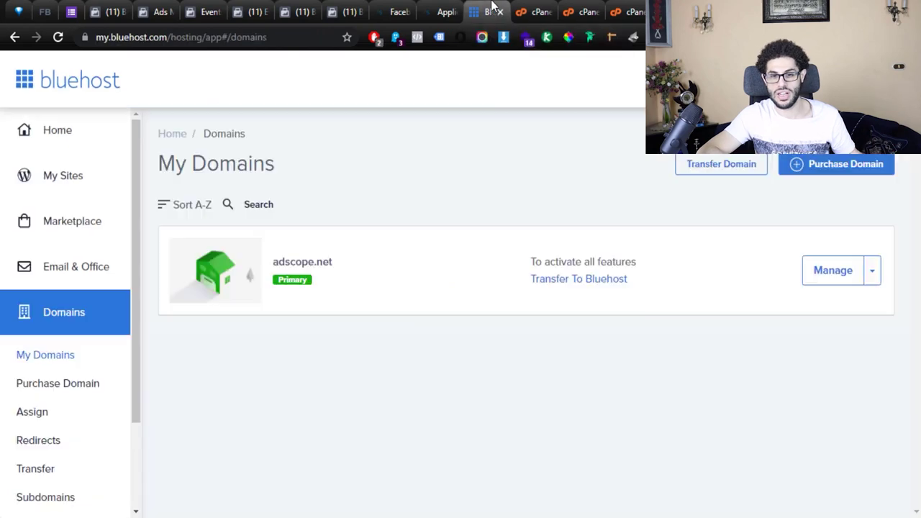
left_click(102, 10)
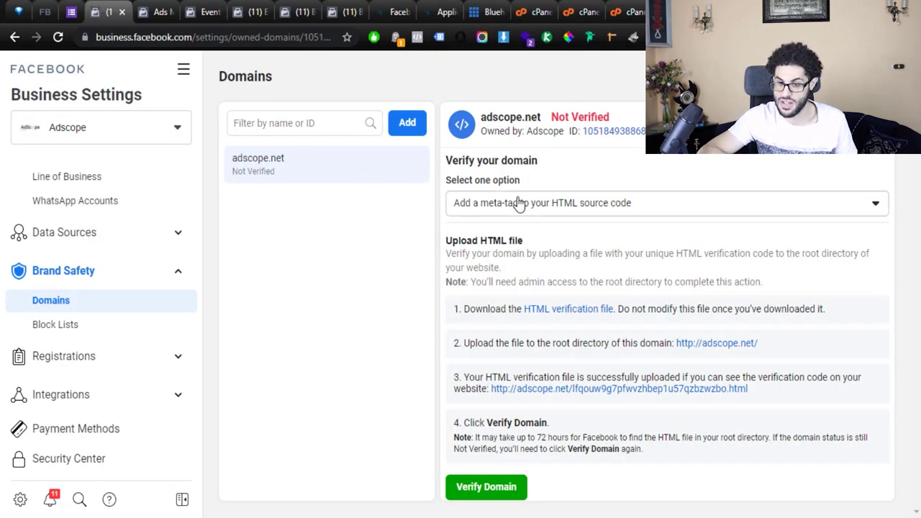
left_click(591, 210)
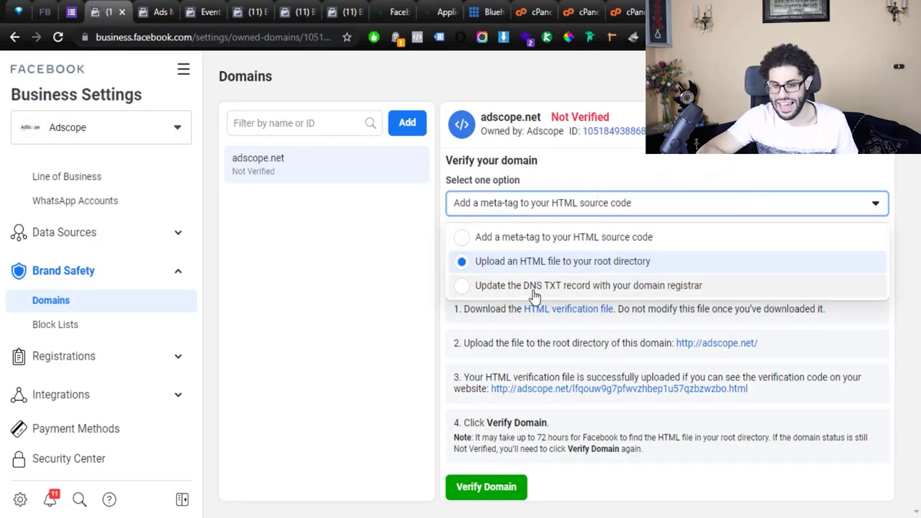
left_click(535, 288)
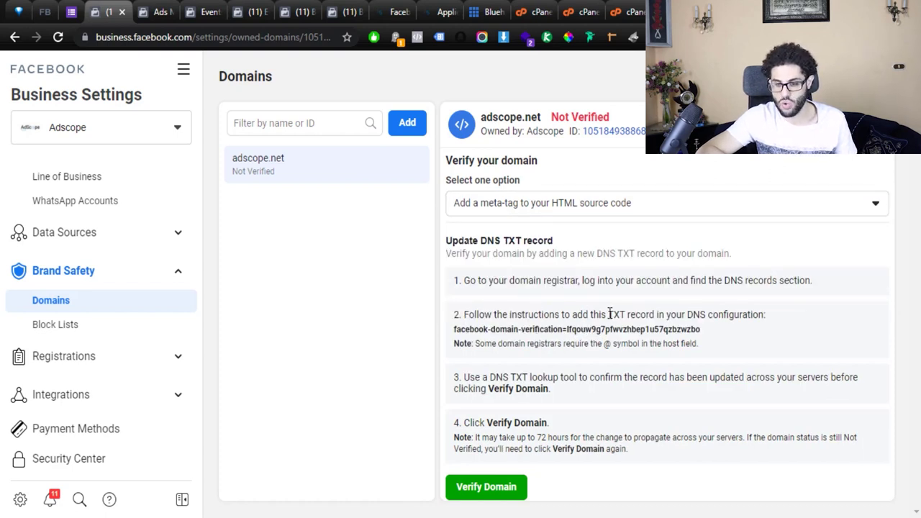
left_click_drag(620, 311, 661, 310)
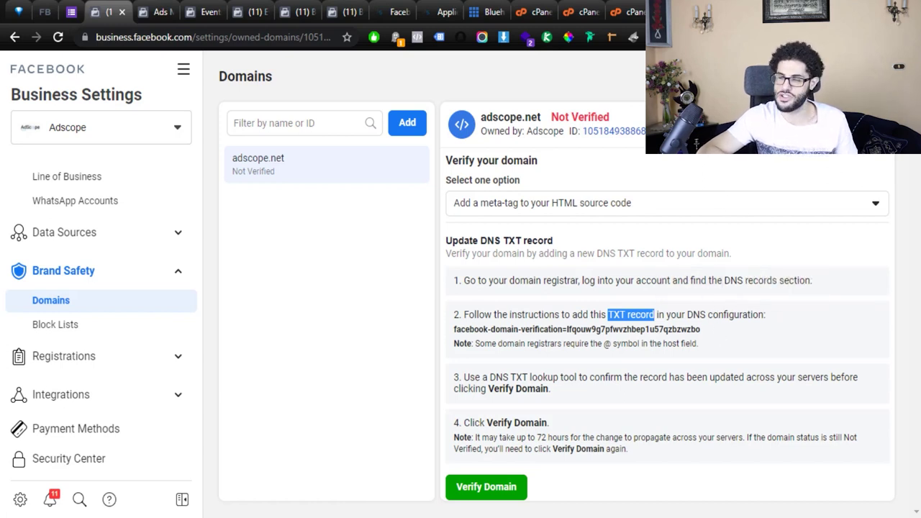
- Search Google for "how to add dns record to bluehost"
left_click(490, 11)
left_click(288, 37)
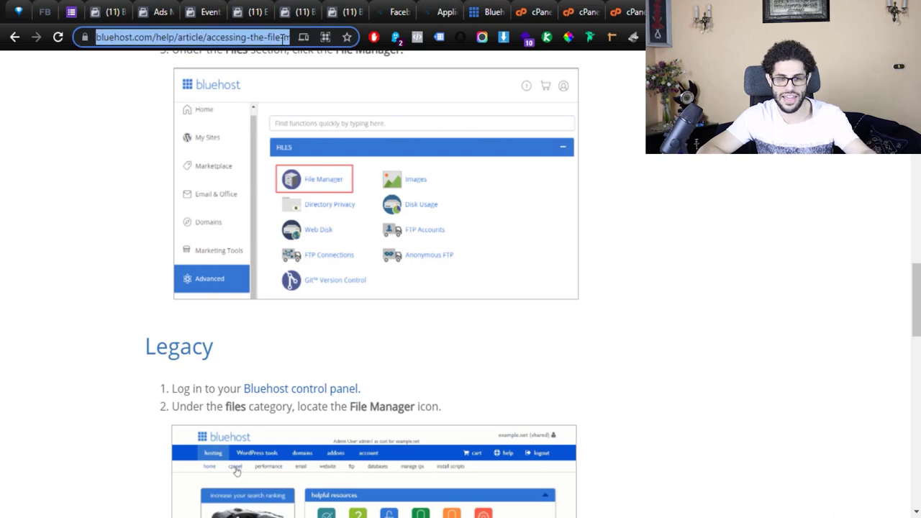
type("how to add ")
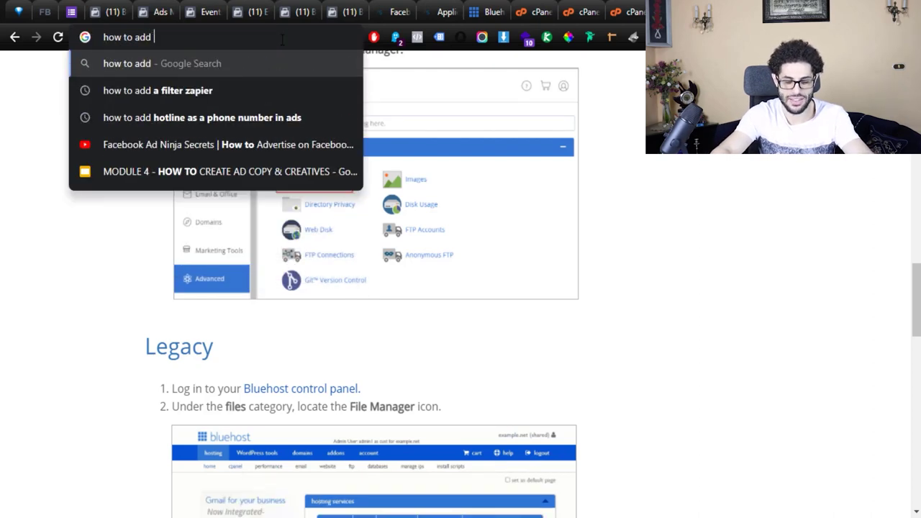
type("dns record to ")
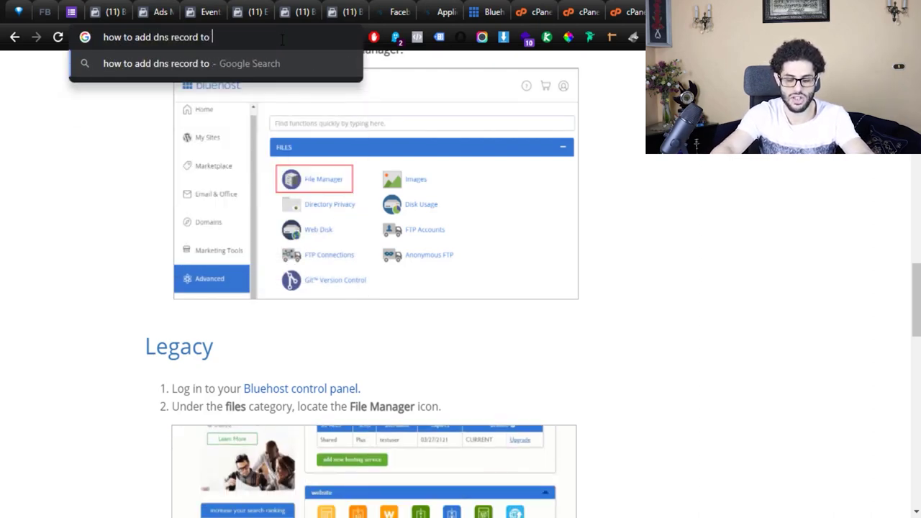
type("bluehost")
key("Return")
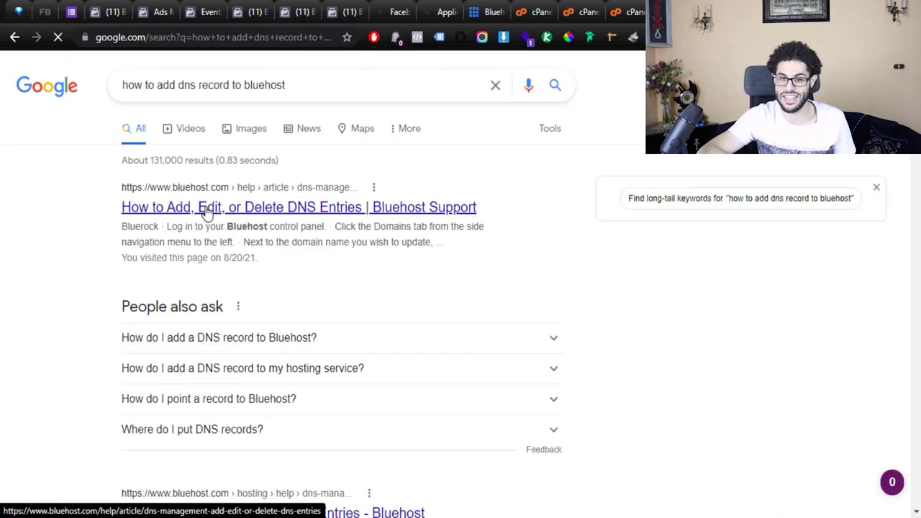
- Open Bluehost Support's article on adding, editing or deleting DNS entries and read how to access the DNS Zone Editor
left_click(206, 210)
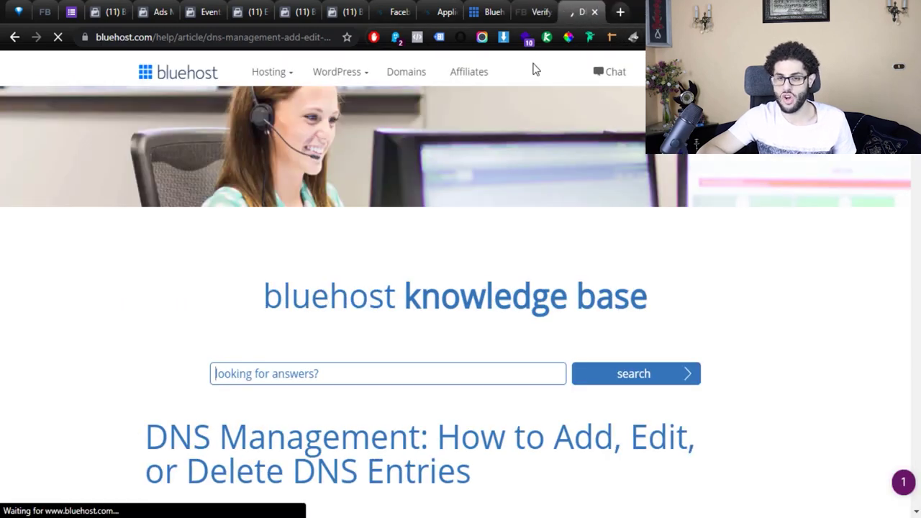
scroll(396, 199, "down", 10)
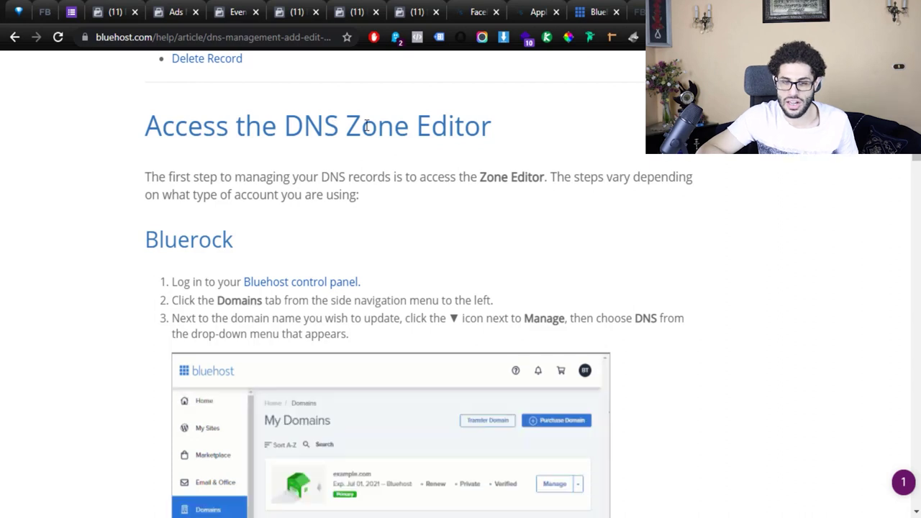
scroll(360, 125, "down", 3)
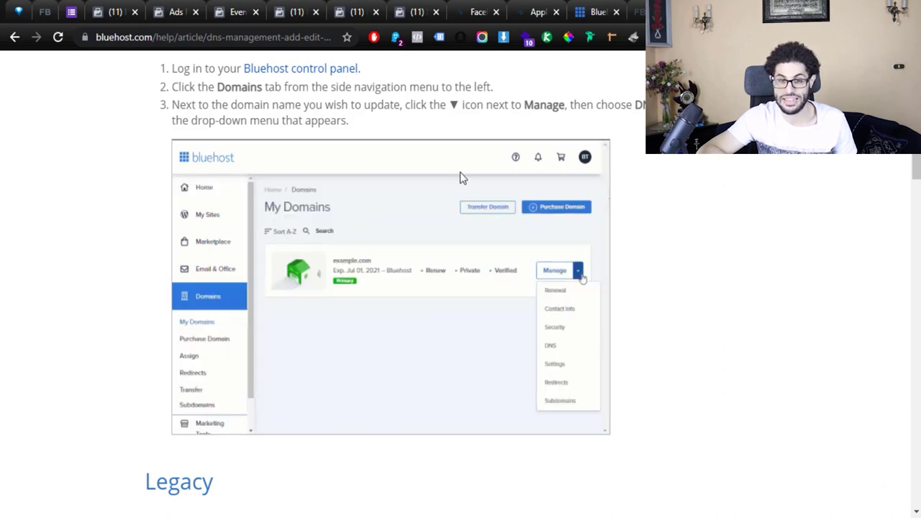
- Switch to Bluehost's My Domains page, open adscope.net's DNS settings and start a new TXT record
left_click(588, 7)
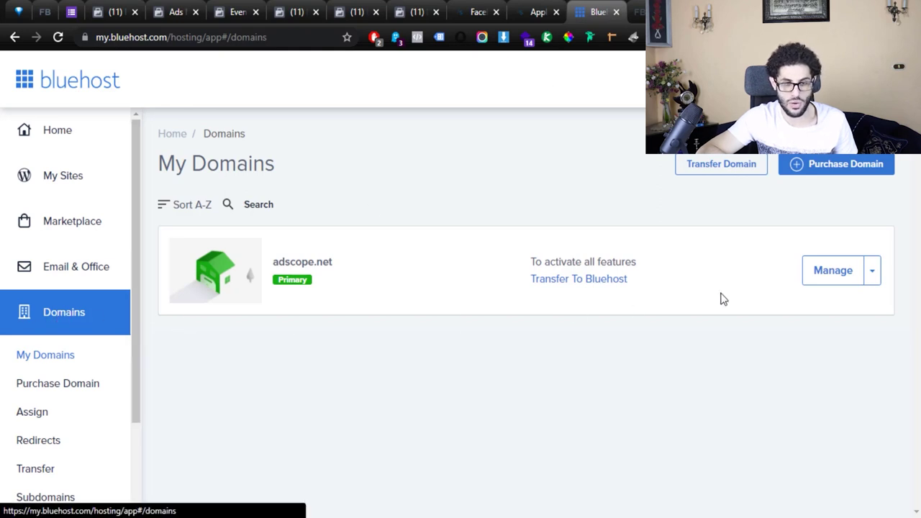
left_click(872, 282)
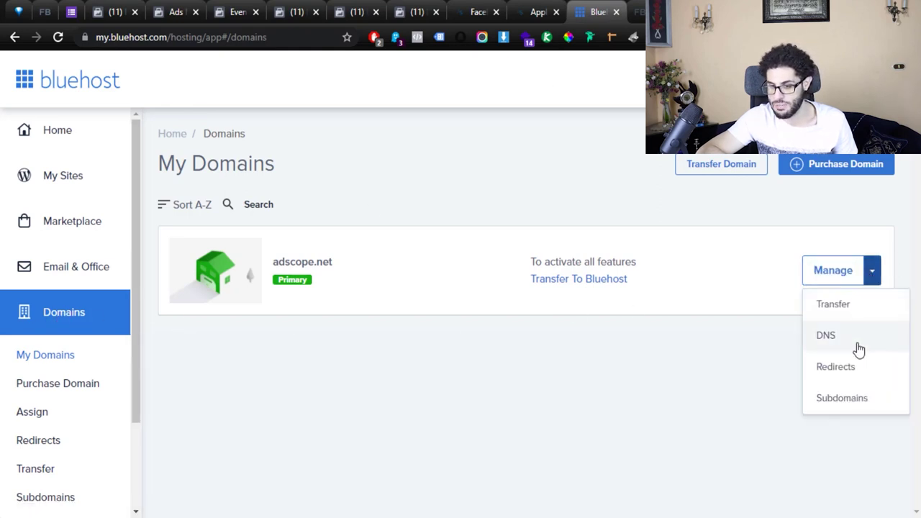
left_click(847, 343)
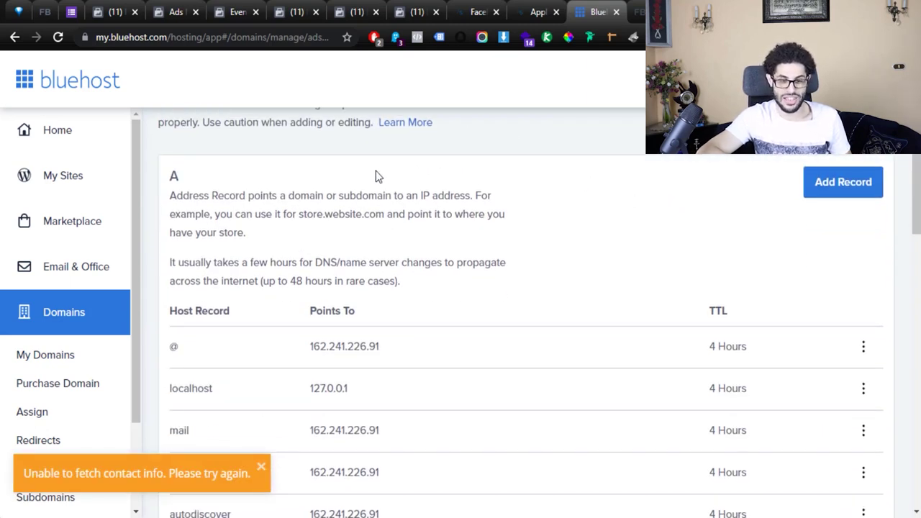
scroll(362, 187, "down", 5)
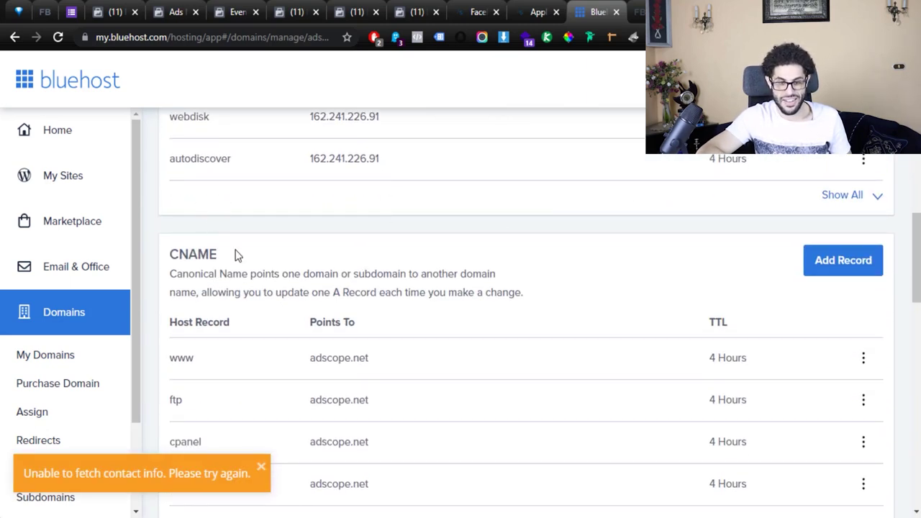
scroll(237, 256, "down", 6)
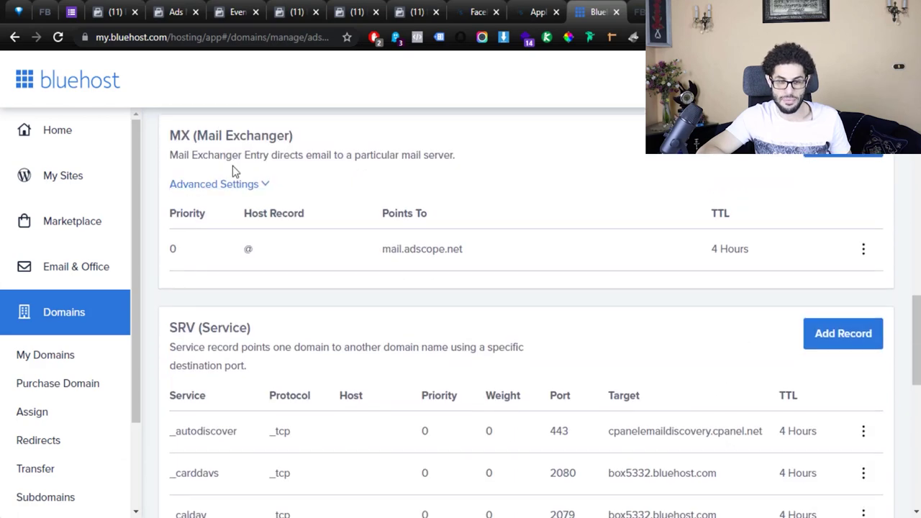
scroll(232, 166, "down", 6)
scroll(248, 263, "down", 1)
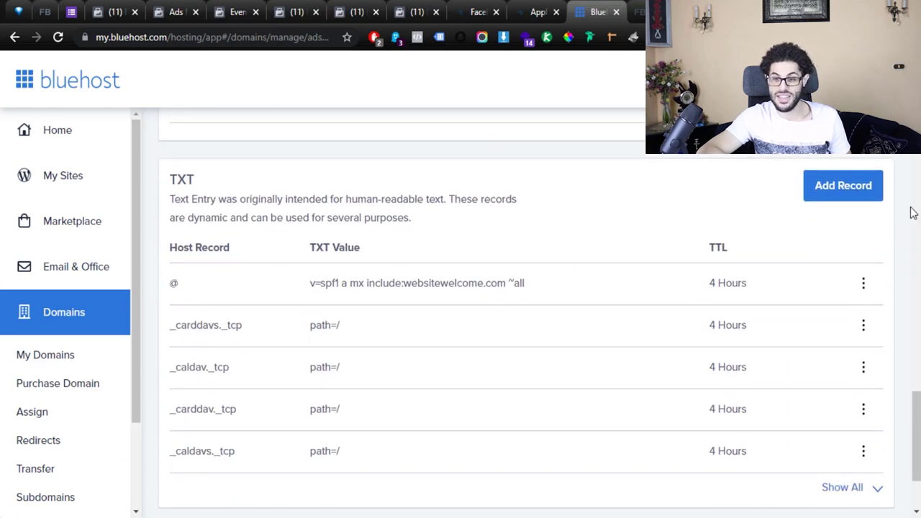
left_click(856, 195)
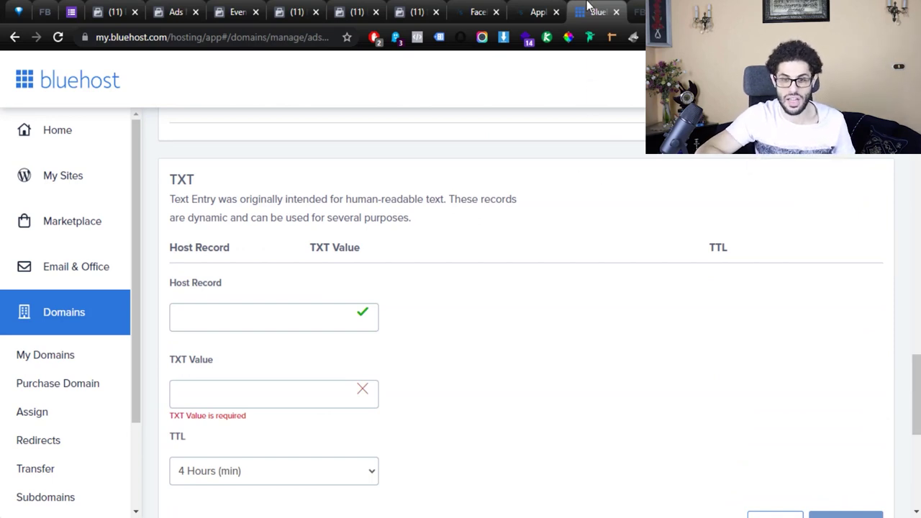
- Place the Bluehost page beside the Facebook Business Settings page and copy adscope.net's TXT verification record from Facebook
left_click_drag(597, 12, 181, 6)
left_click(111, 12)
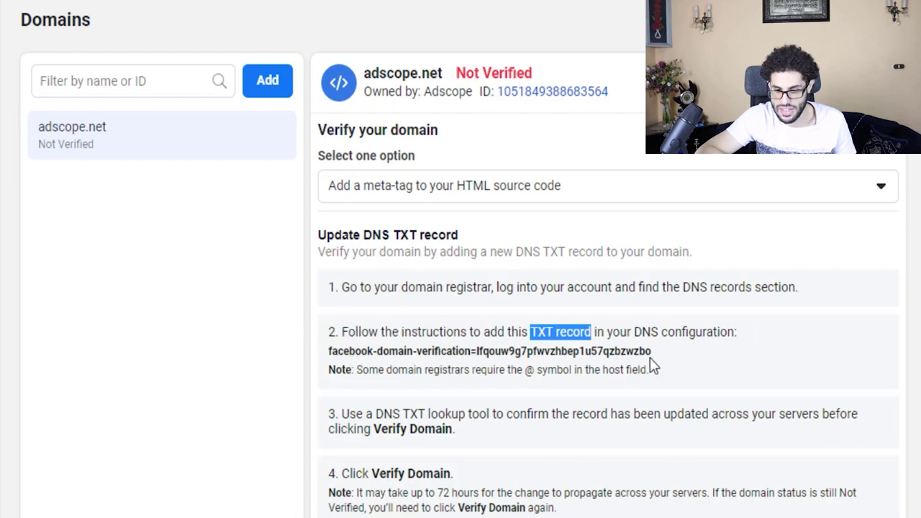
left_click(410, 355)
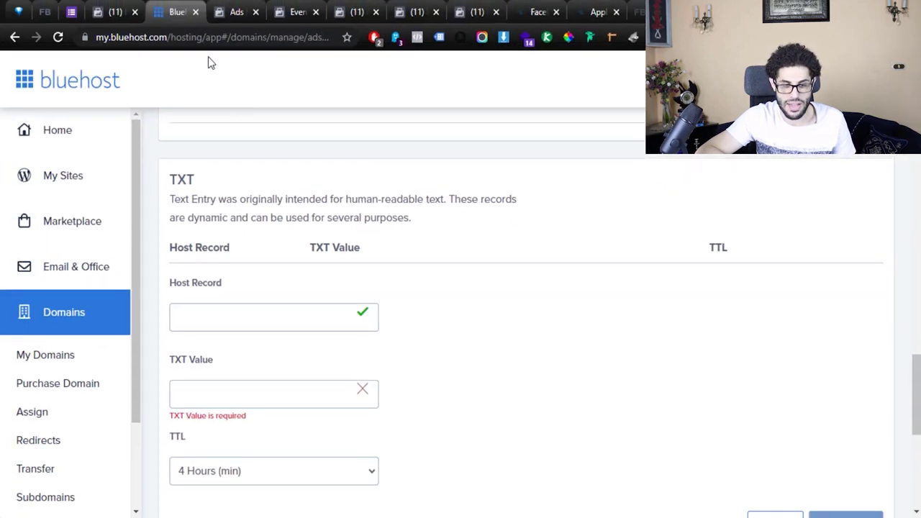
- In Bluehost's new TXT record, set the host record to @, paste Facebook's domain verification code as the TXT value, and save it
scroll(252, 230, "down", 3)
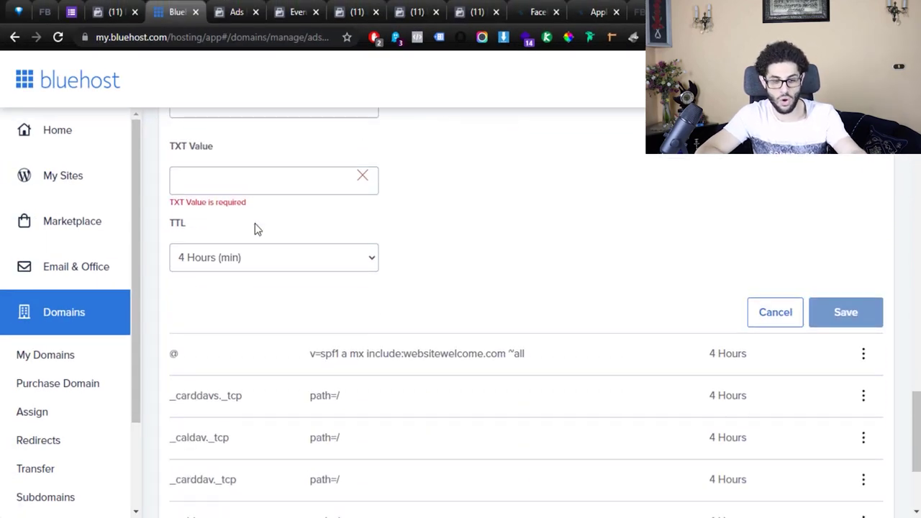
scroll(244, 234, "up", 1)
left_click(216, 179)
type("@")
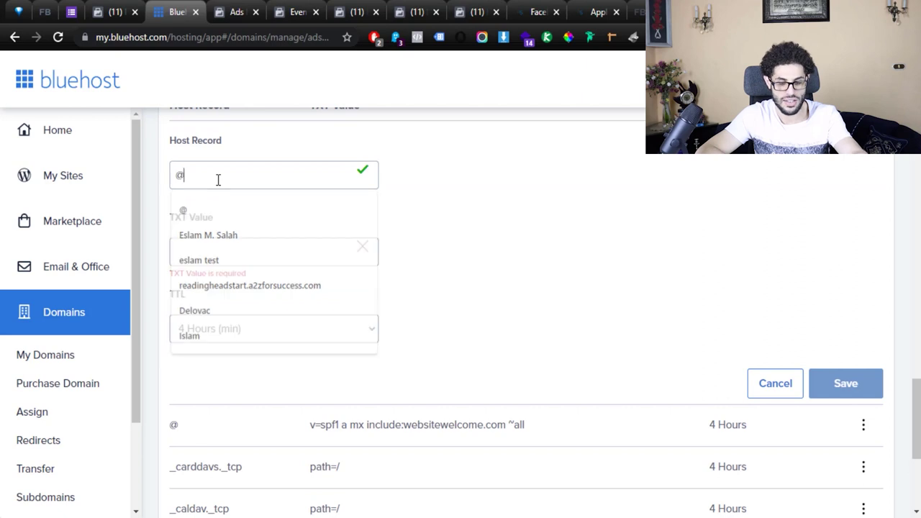
left_click(229, 252)
key("ctrl+v")
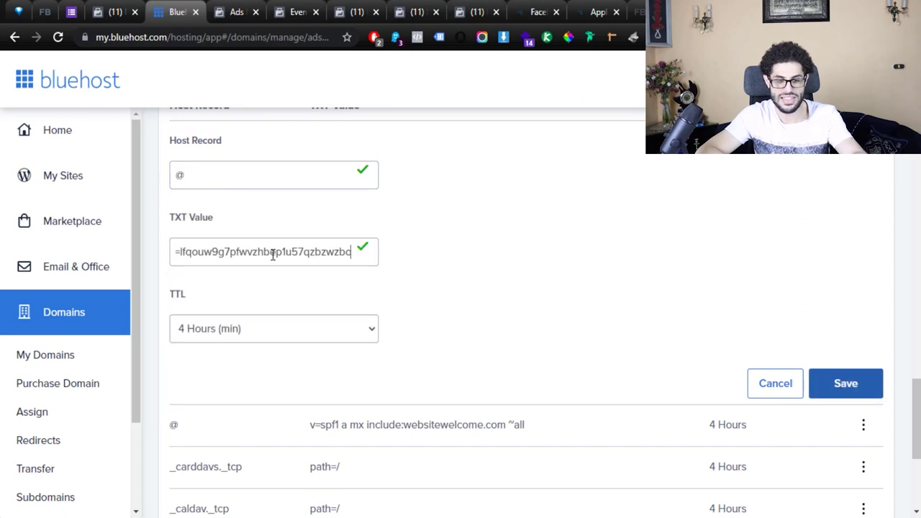
scroll(482, 254, "up", 2)
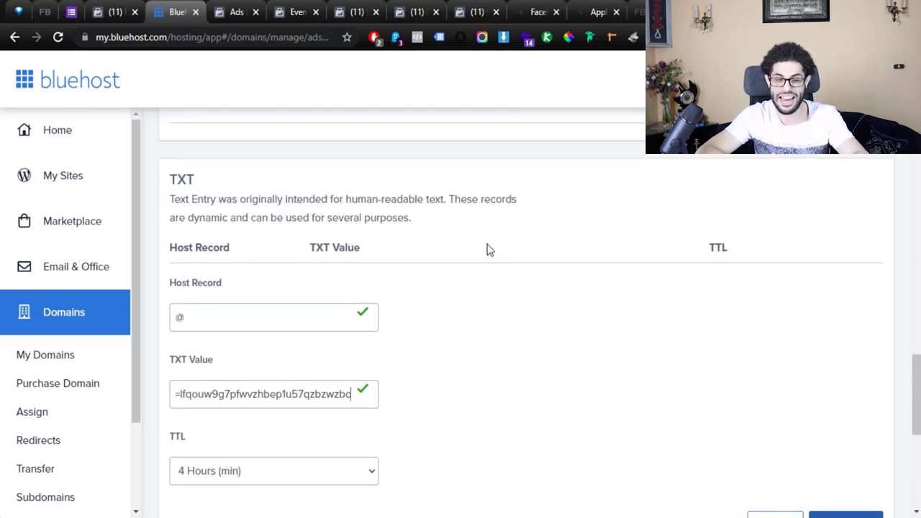
scroll(502, 246, "down", 1)
left_click(856, 456)
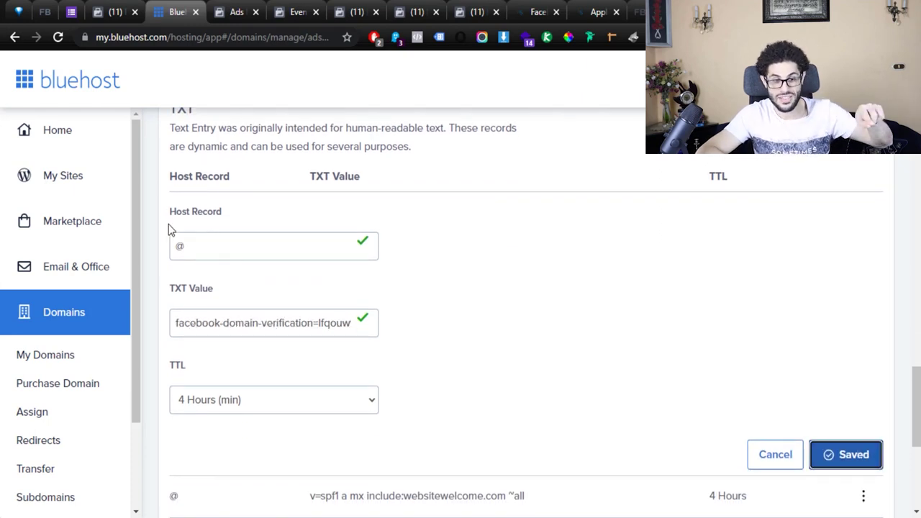
- Return to Facebook Business Settings, verify the adscope.net domain and dismiss the confirmation
left_click(108, 11)
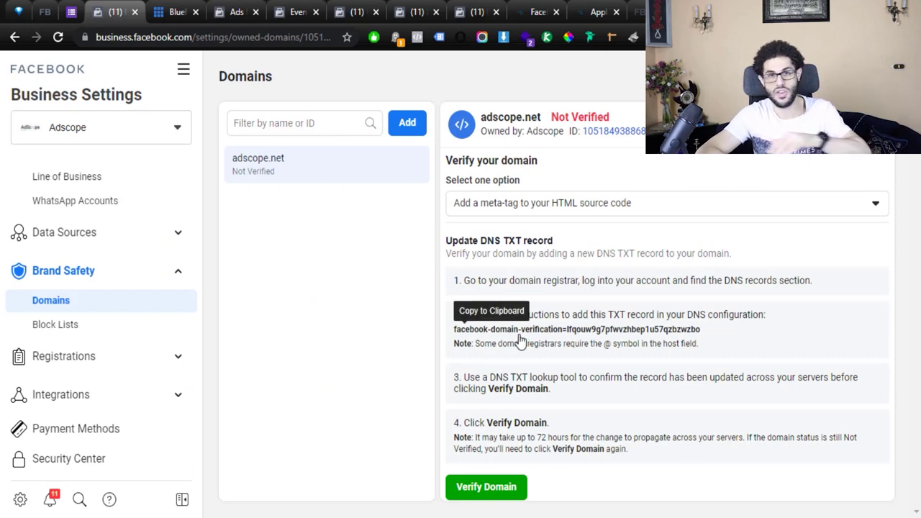
left_click(177, 11)
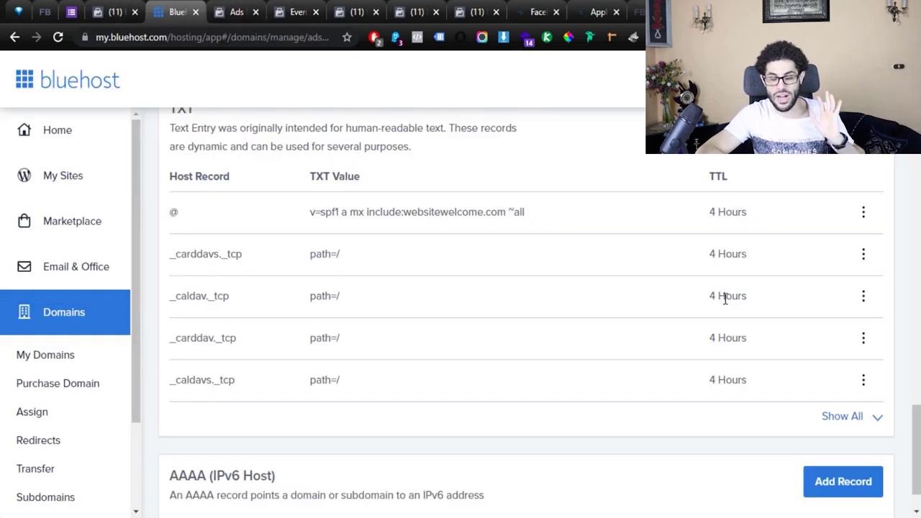
left_click(115, 10)
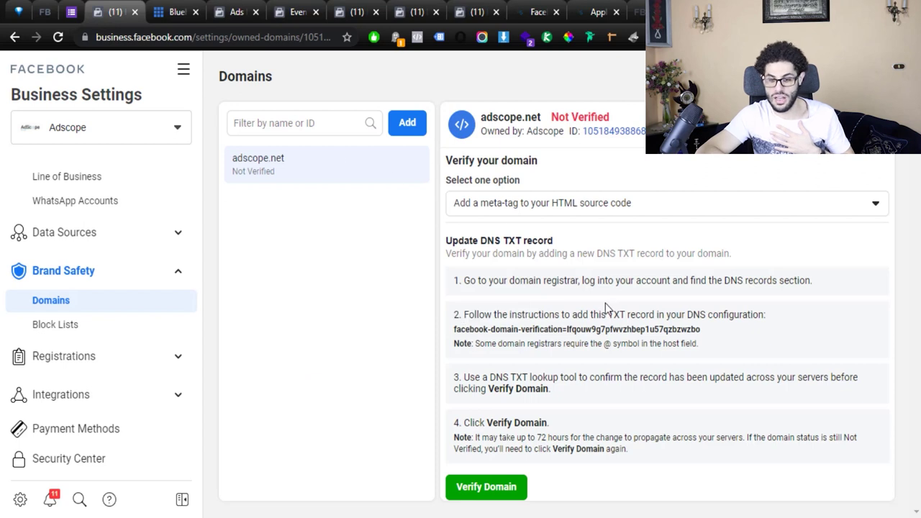
left_click(515, 489)
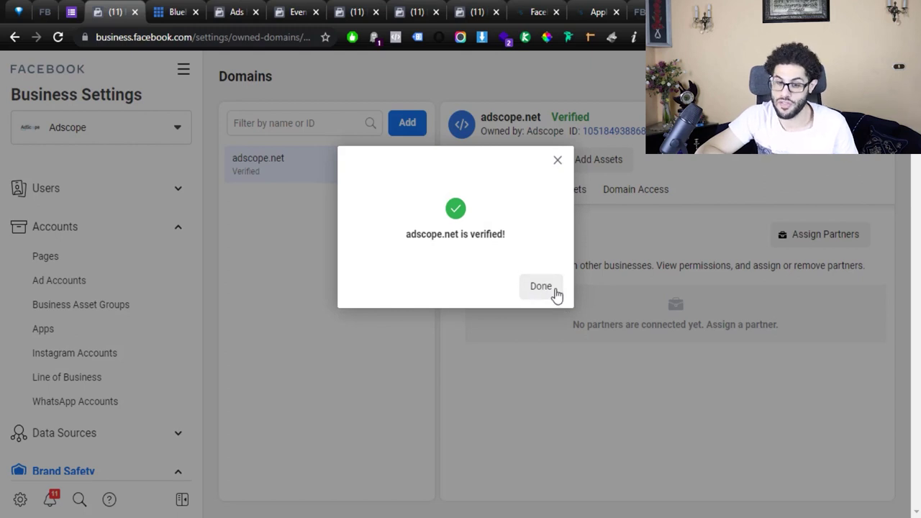
left_click(541, 286)
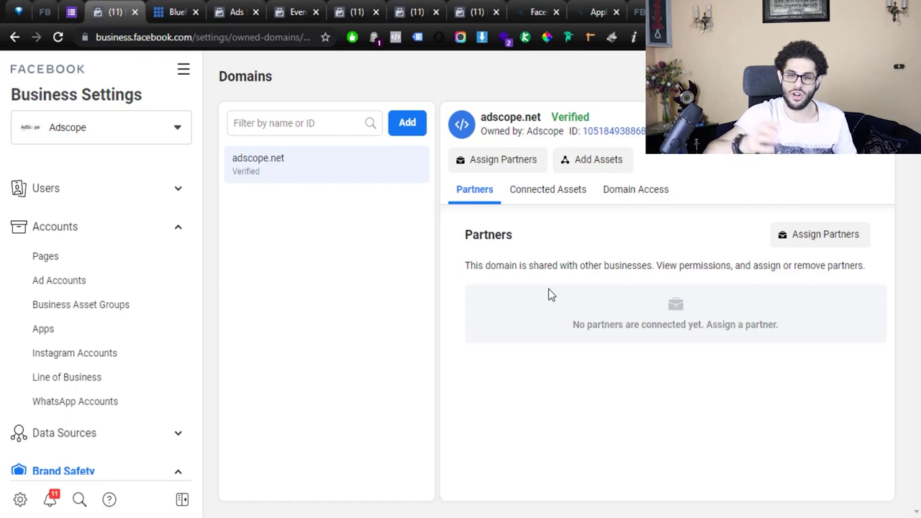
- Check adscope.net's verification status and look over Facebook's page on verifying domains in Business Manager
left_click_drag(547, 117, 575, 118)
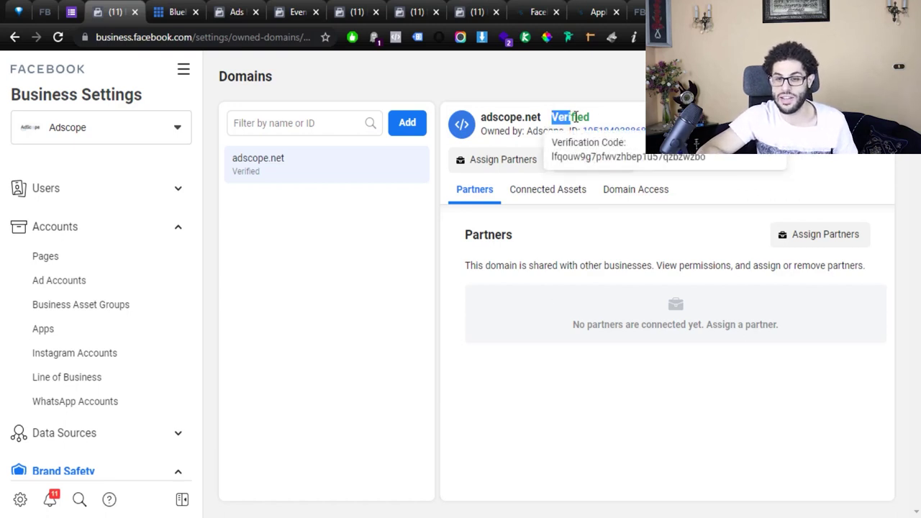
left_click(586, 117)
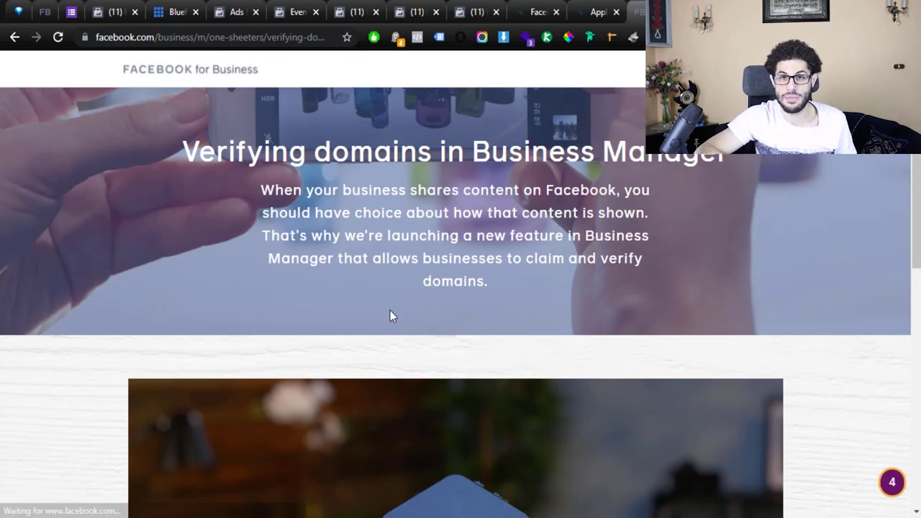
scroll(435, 191, "down", 2)
scroll(438, 196, "down", 2)
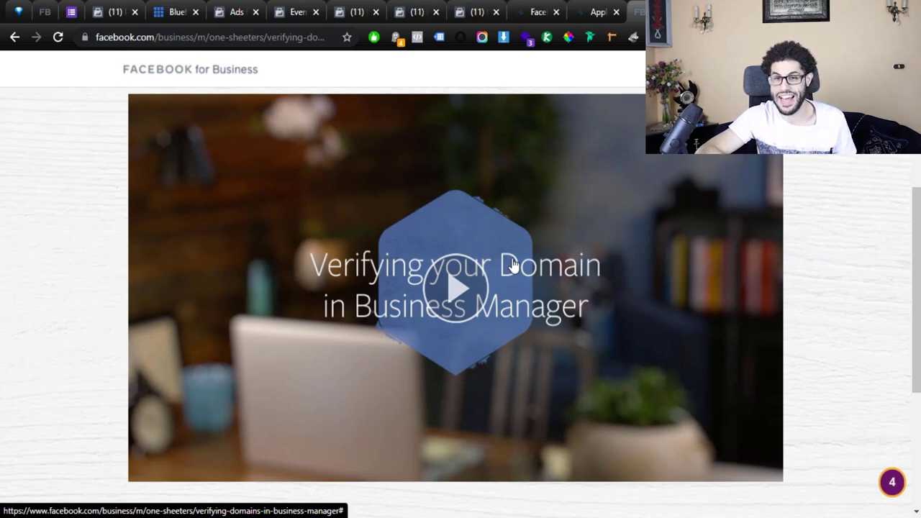
scroll(497, 266, "down", 2)
scroll(487, 269, "up", 3)
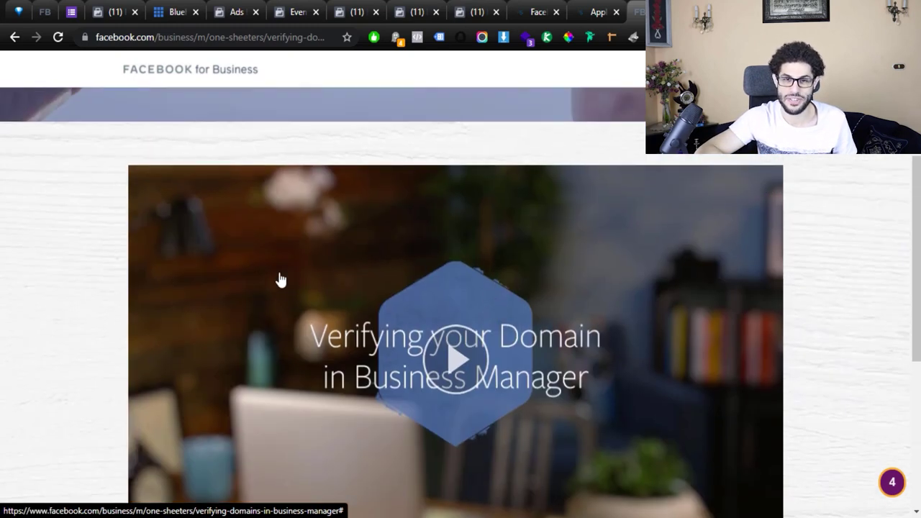
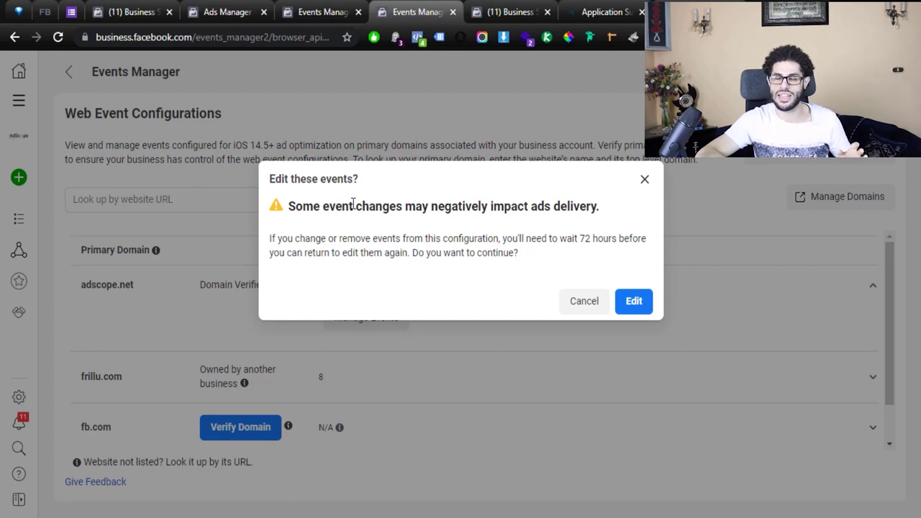
- Edit adscope.net's web event configuration in Events Manager and add the Application Submission custom conversion as its highest-priority event
left_click(633, 302)
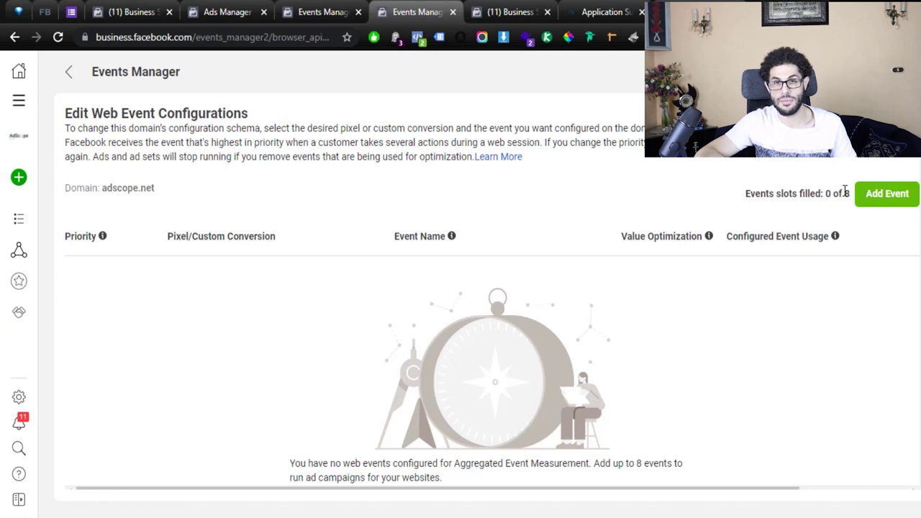
left_click(884, 195)
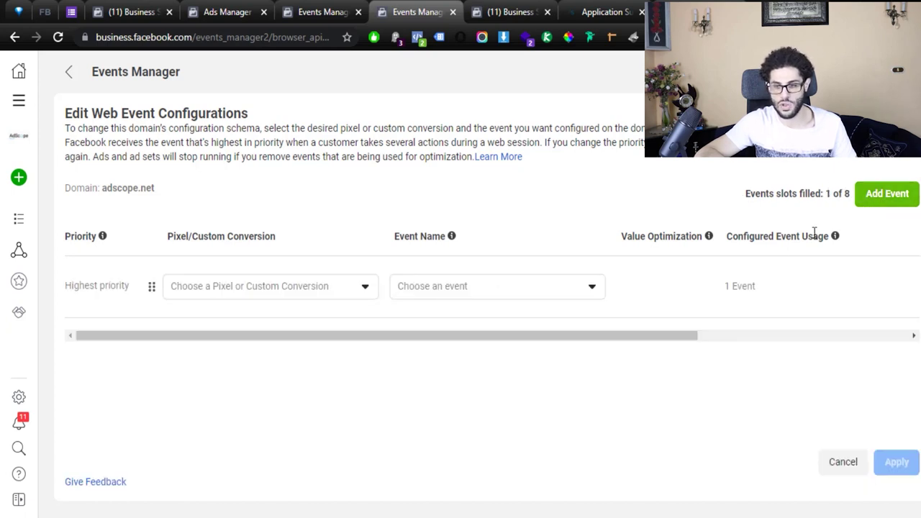
left_click(367, 287)
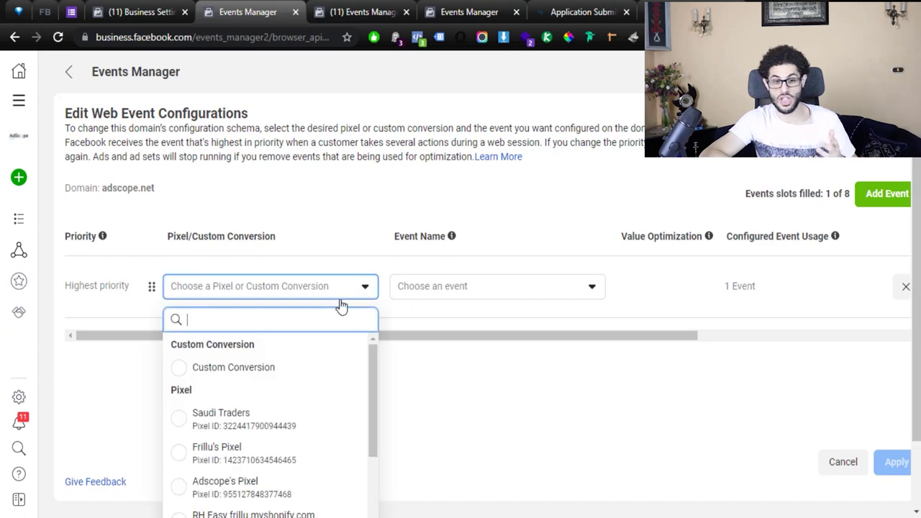
left_click(250, 369)
left_click(528, 291)
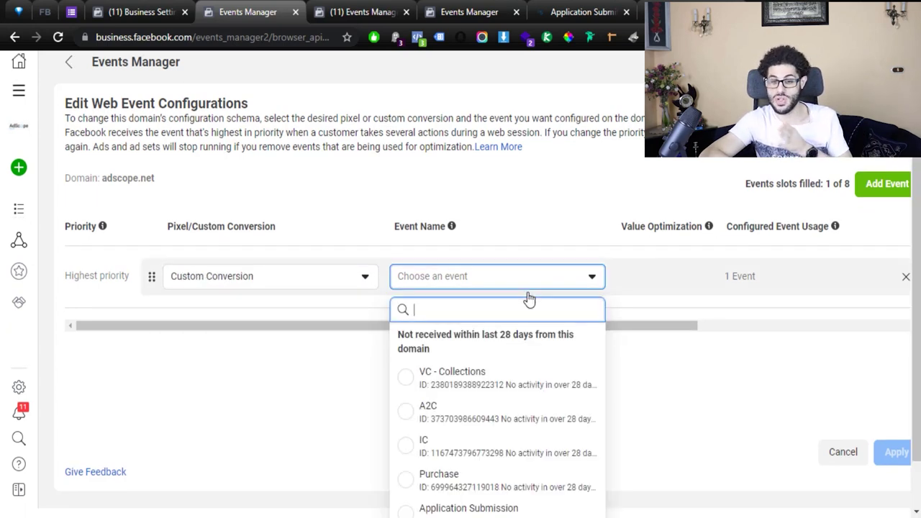
scroll(539, 391, "down", 1)
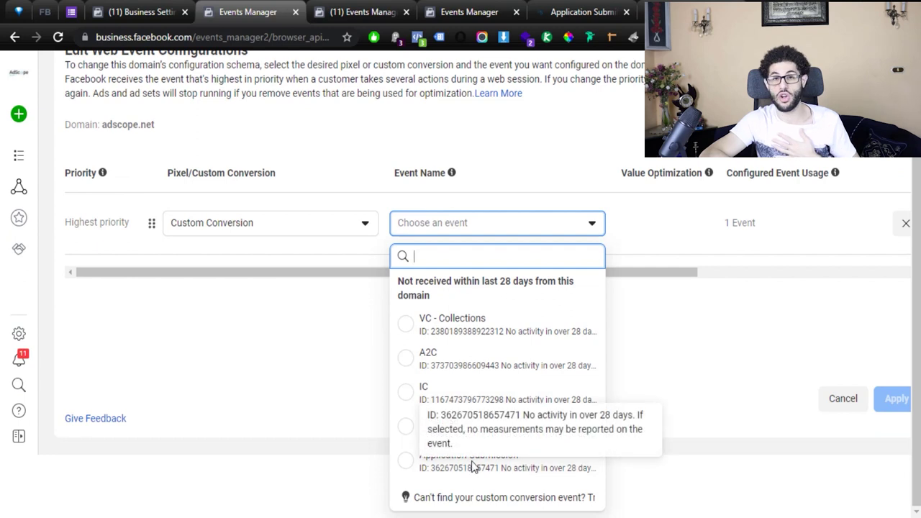
left_click(494, 468)
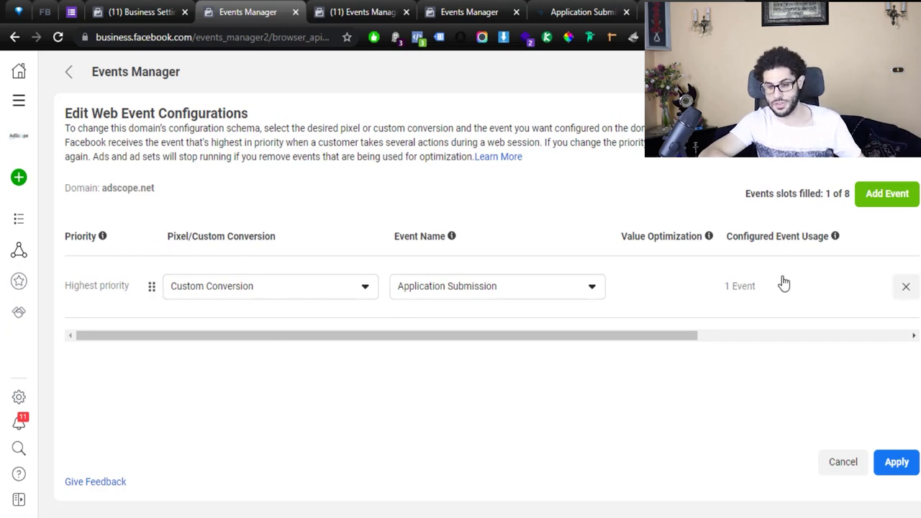
left_click(897, 200)
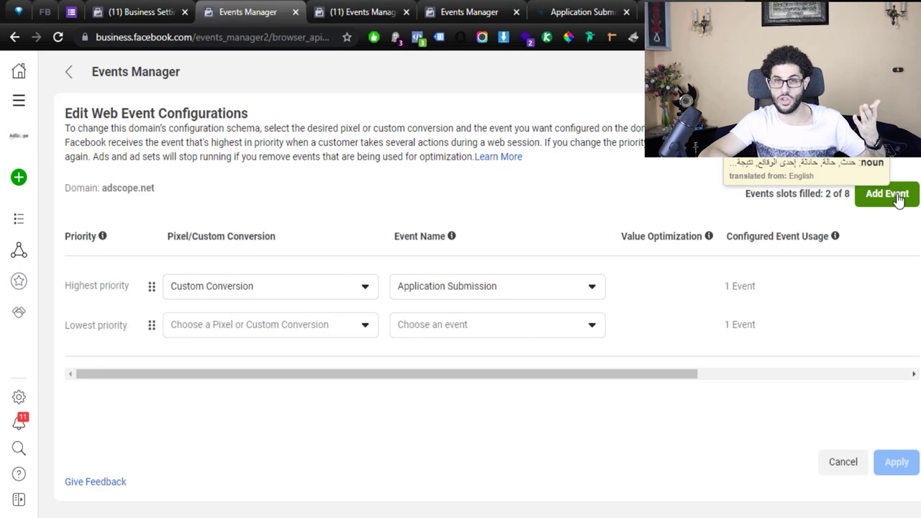
left_click(223, 327)
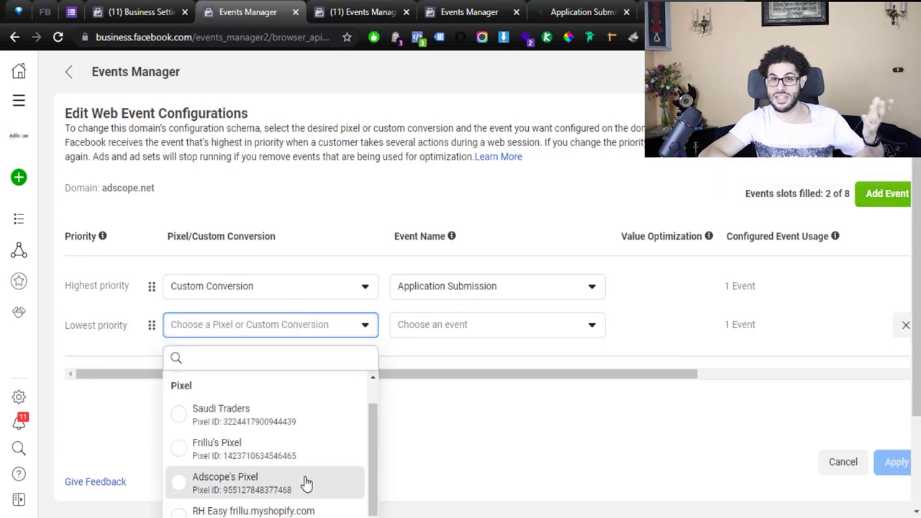
left_click(305, 483)
left_click(487, 331)
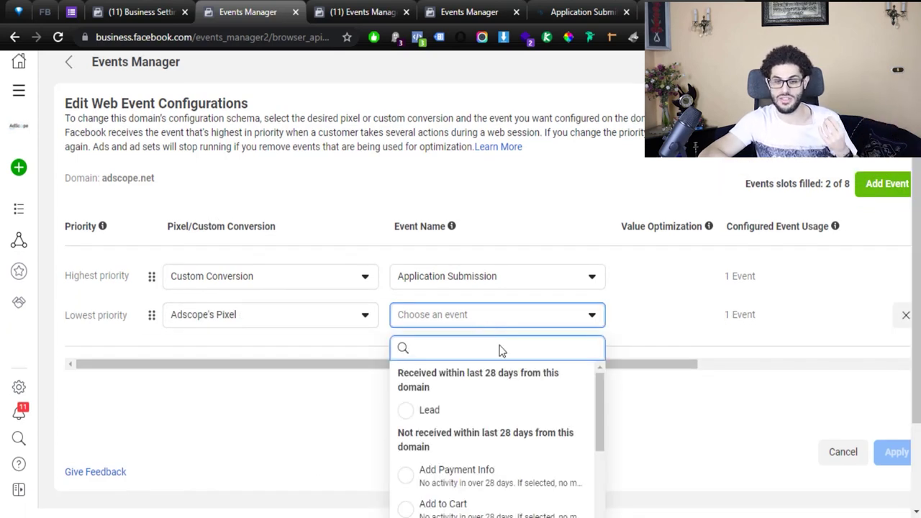
scroll(565, 419, "down", 3)
scroll(685, 404, "down", 1)
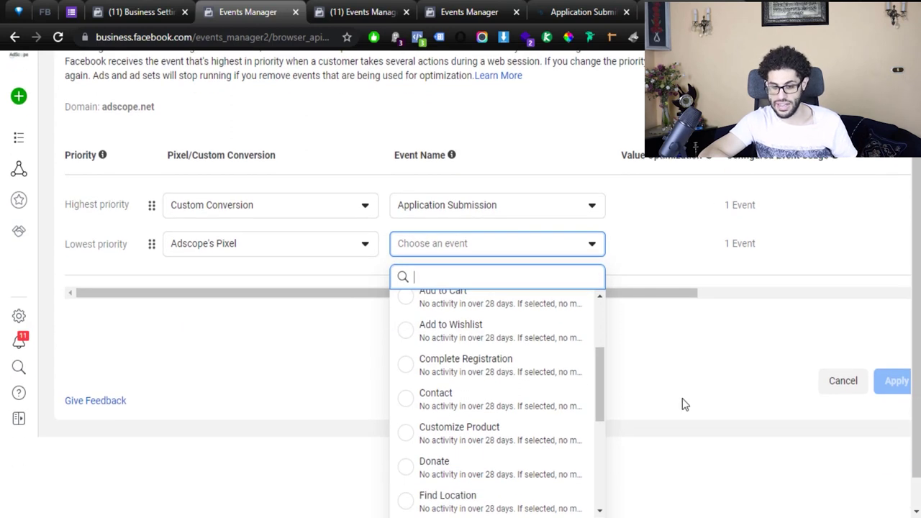
scroll(532, 417, "down", 3)
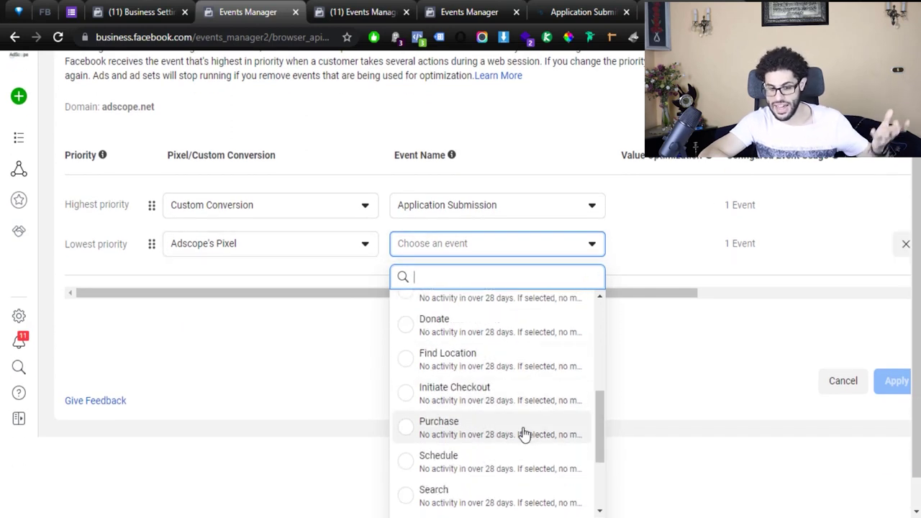
left_click(504, 466)
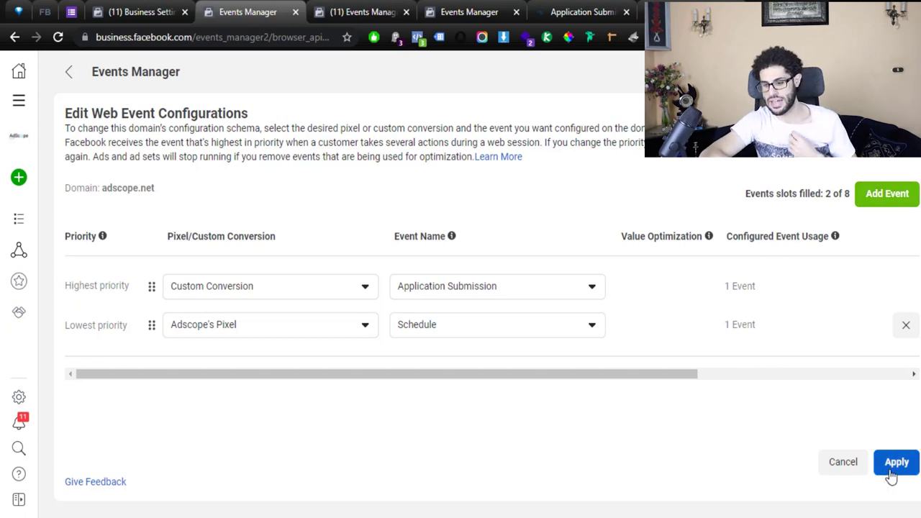
left_click(907, 325)
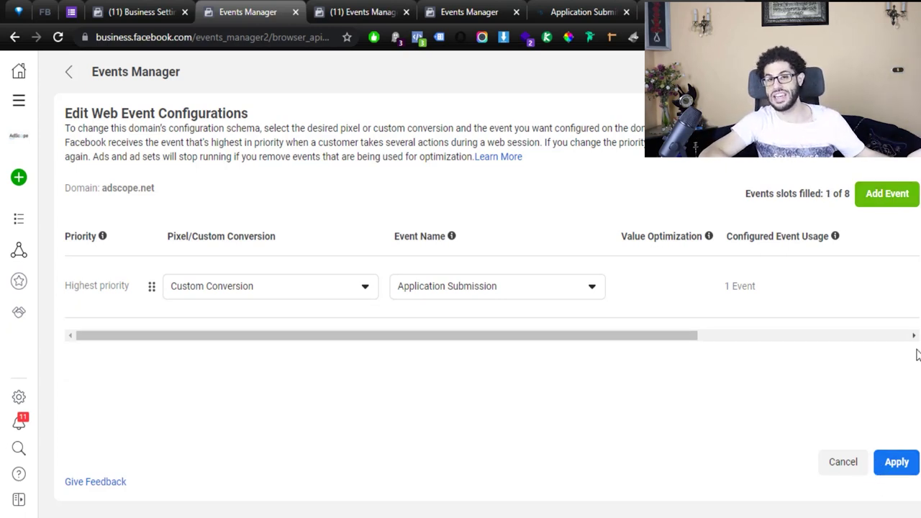
- Apply the web event configuration for adscope.net and confirm the changes
left_click(898, 462)
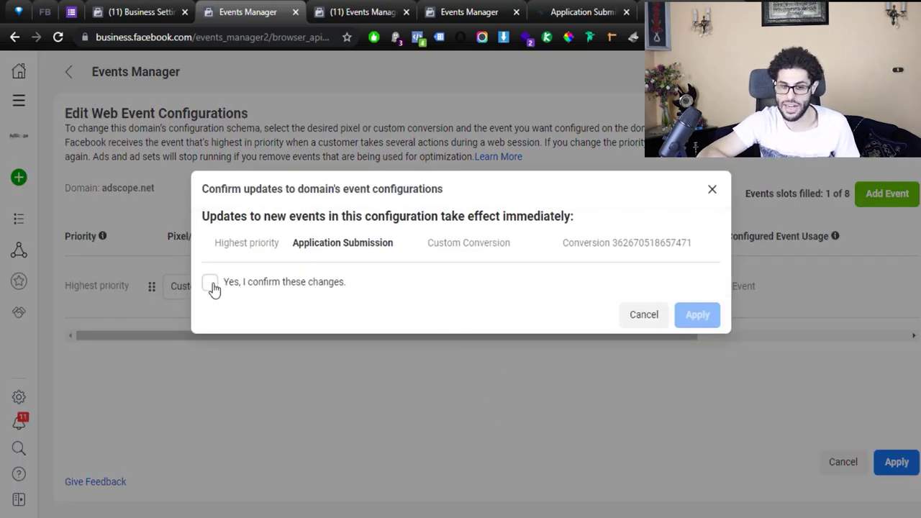
left_click(210, 284)
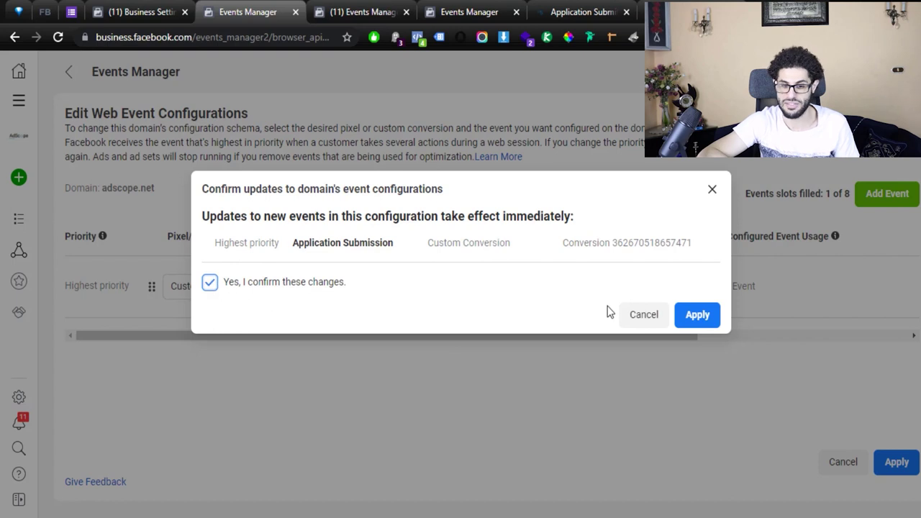
left_click(709, 319)
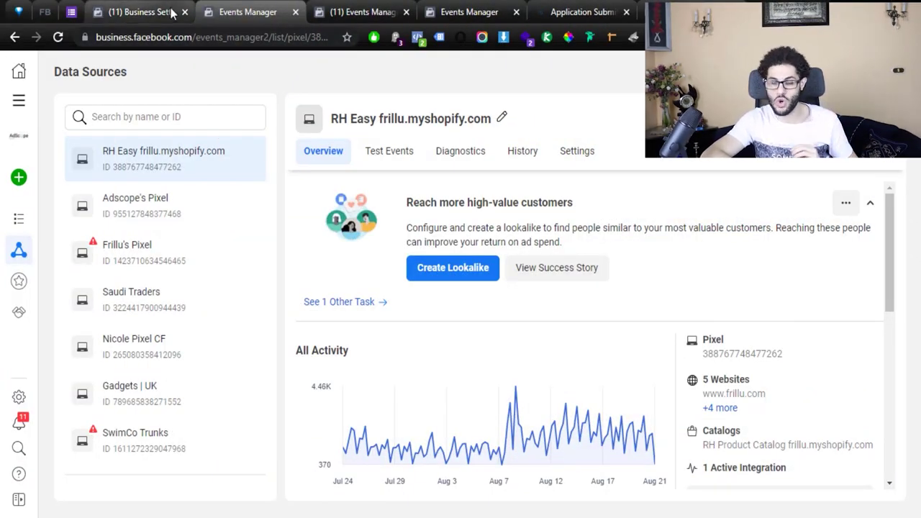
left_click(146, 207)
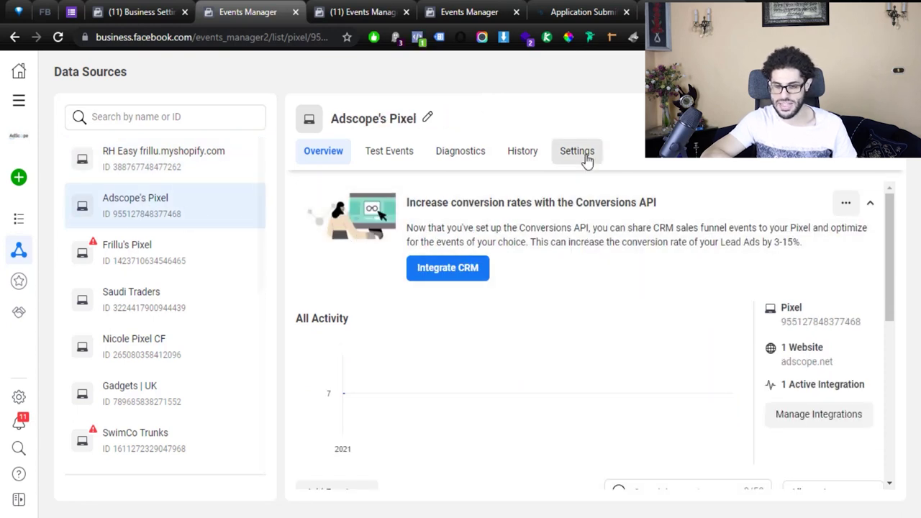
left_click(585, 153)
scroll(597, 287, "down", 3)
scroll(580, 268, "down", 5)
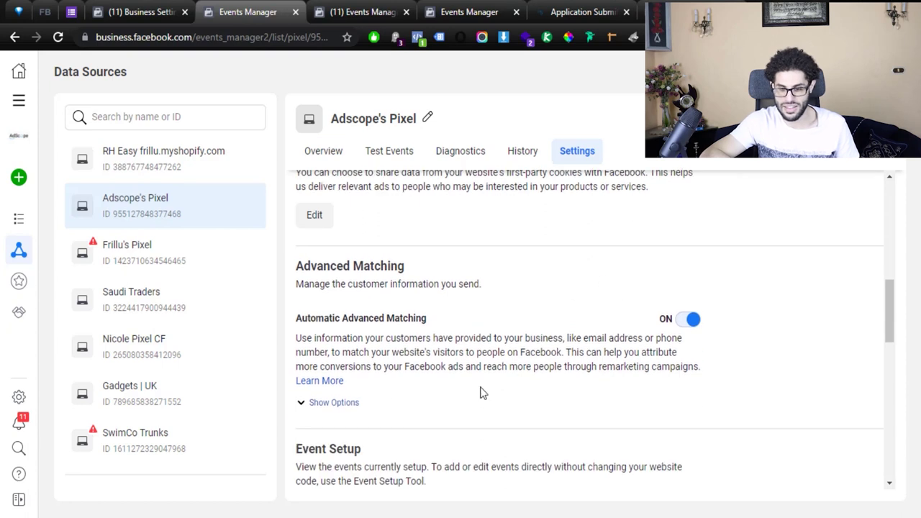
left_click(343, 402)
scroll(633, 335, "down", 2)
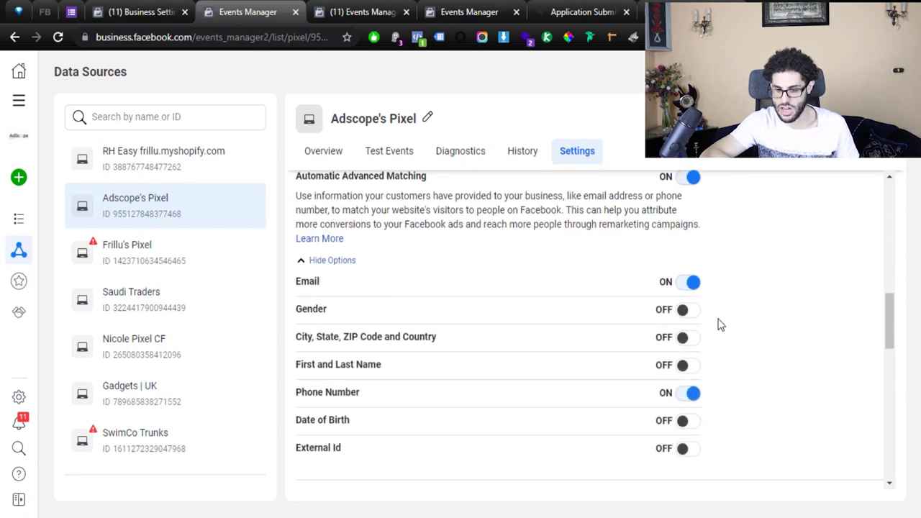
left_click(692, 311)
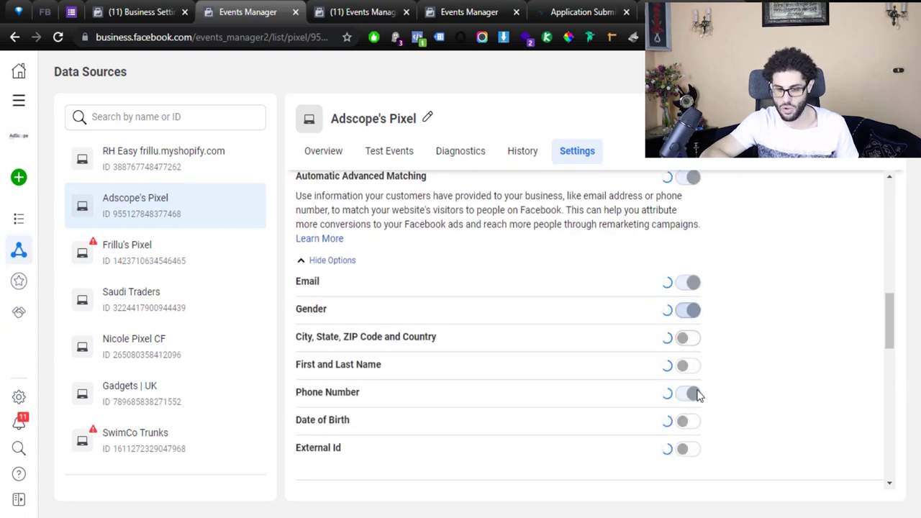
left_click(685, 365)
left_click(685, 423)
left_click(687, 451)
scroll(765, 342, "down", 2)
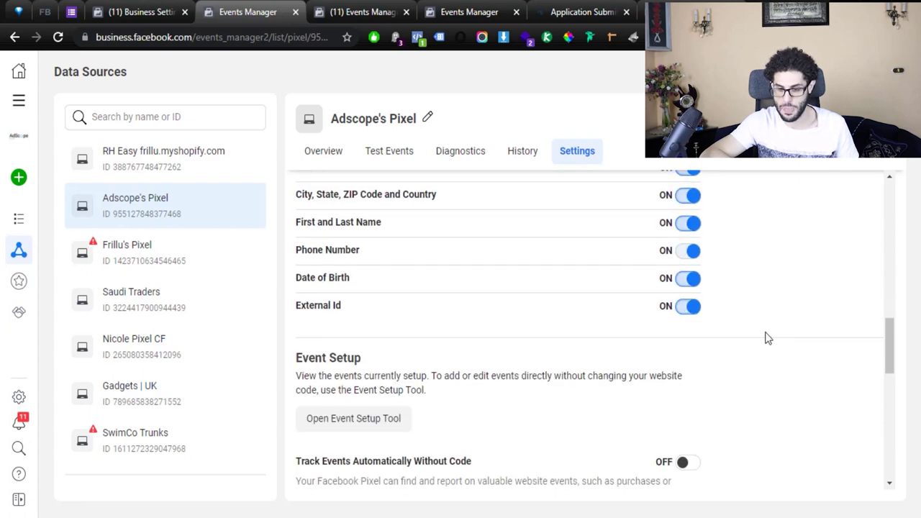
scroll(770, 295, "down", 2)
left_click(687, 321)
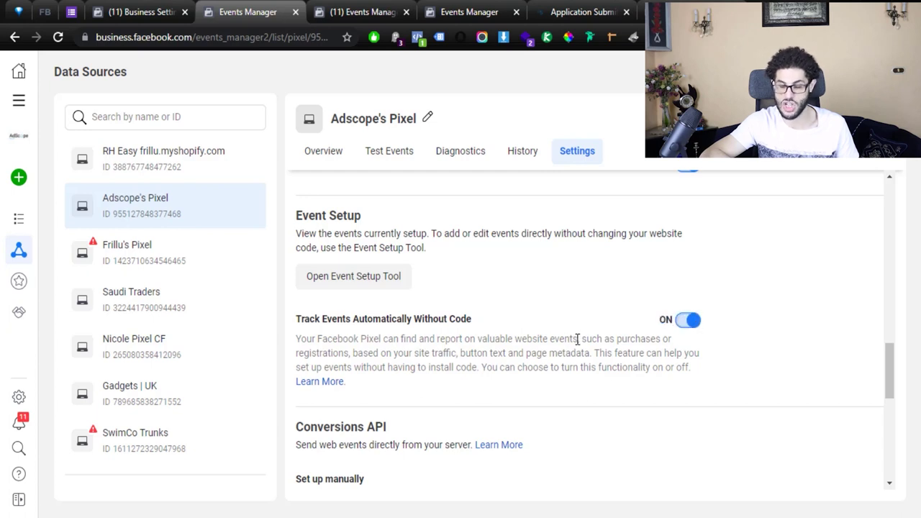
scroll(582, 336, "down", 1)
scroll(308, 264, "down", 2)
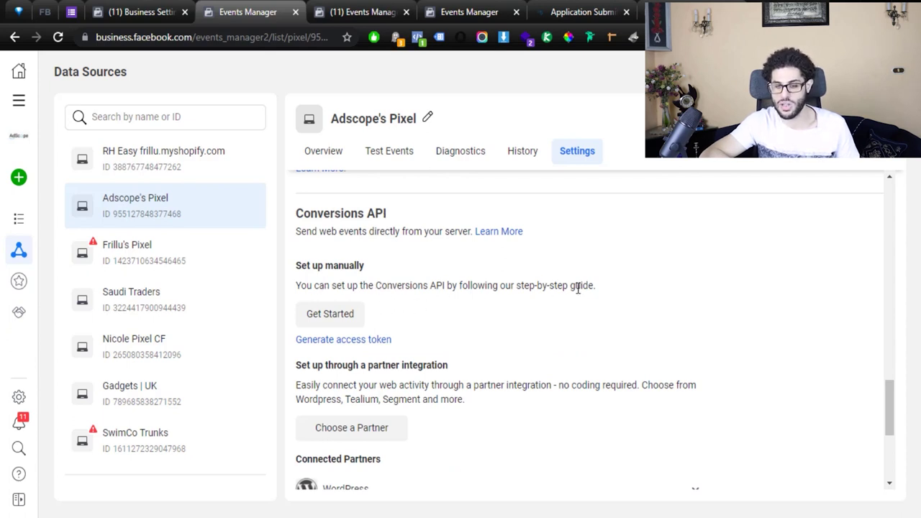
scroll(460, 316, "down", 1)
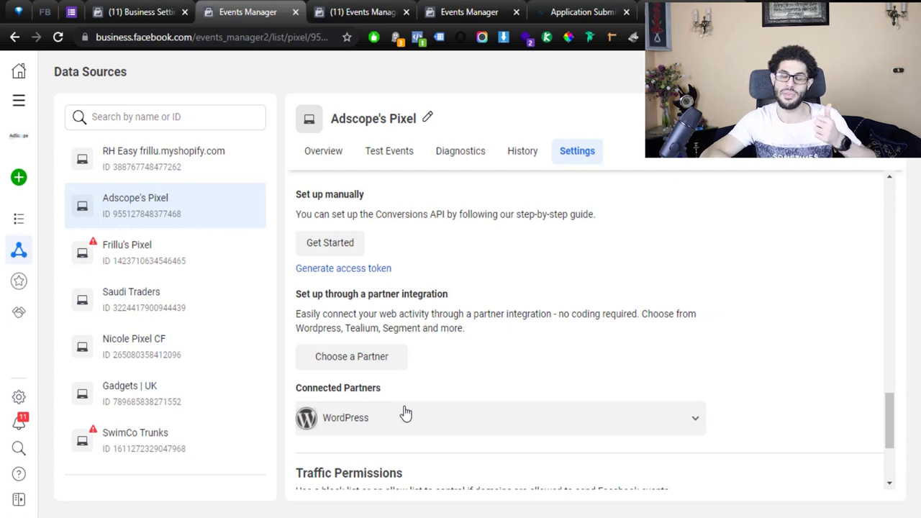
left_click(370, 365)
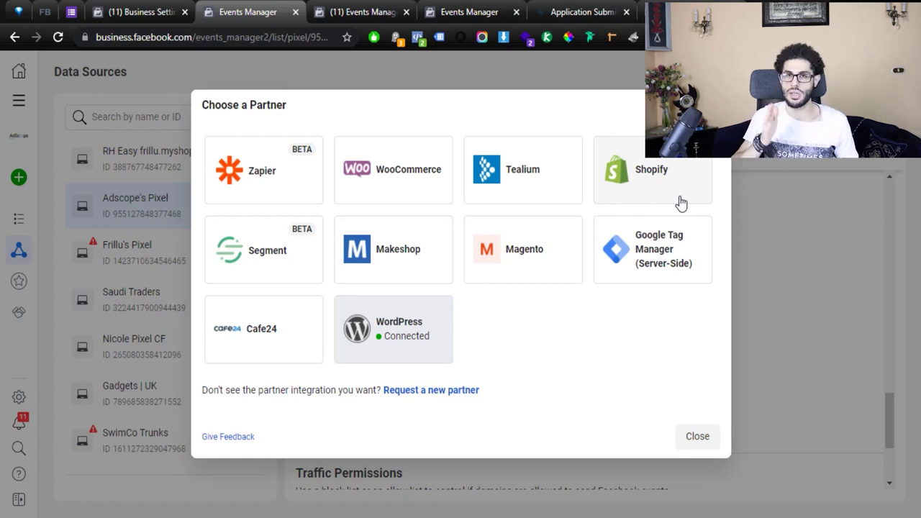
key("Escape")
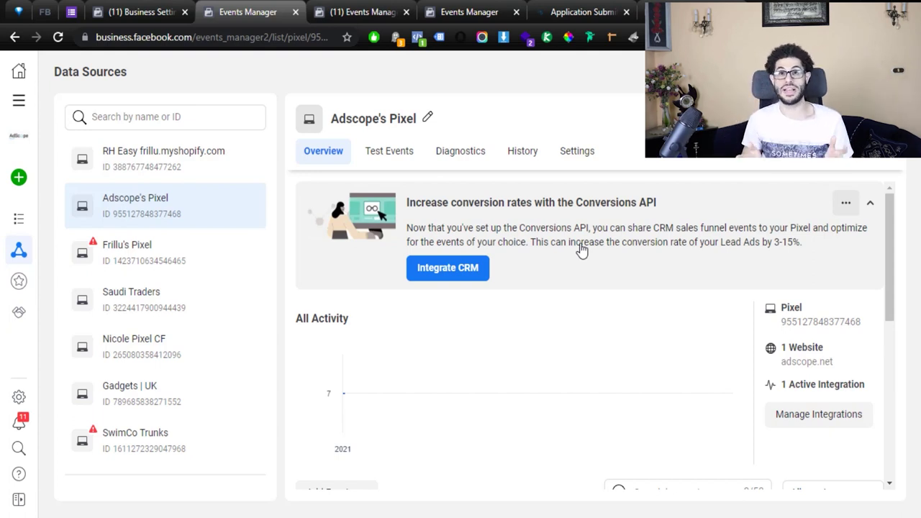
scroll(581, 249, "down", 3)
left_click(326, 284)
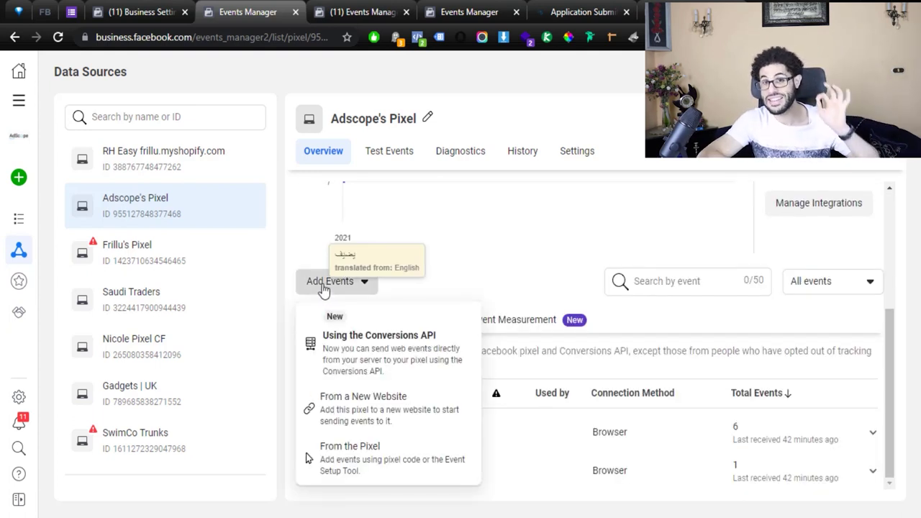
left_click(410, 416)
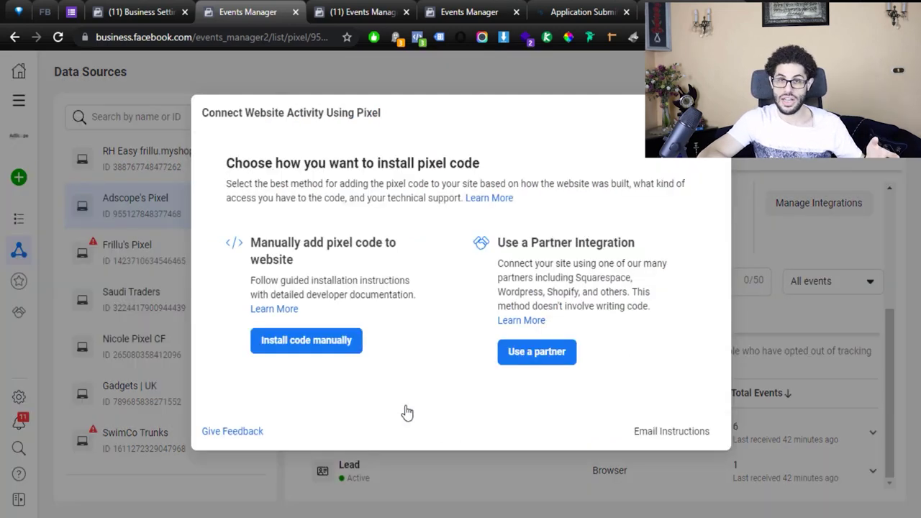
left_click(338, 350)
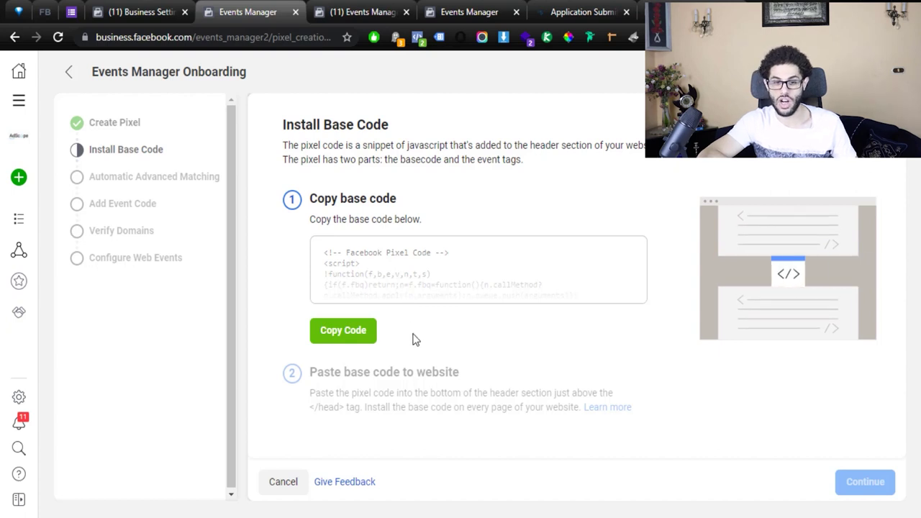
left_click(347, 331)
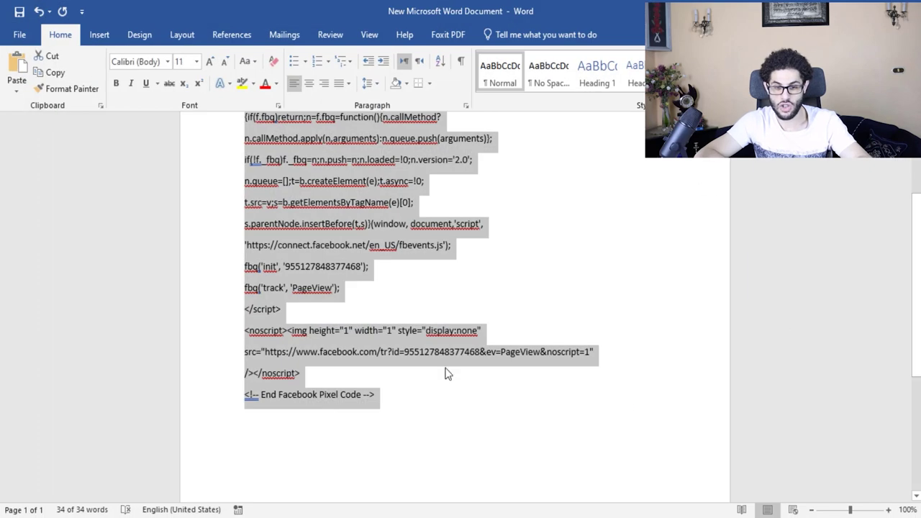
- Examine the pixel base code in the Word document, highlighting the pixel ID in the init and noscript lines, and select the whole code
left_click(471, 312)
scroll(391, 243, "up", 5)
scroll(391, 242, "down", 2)
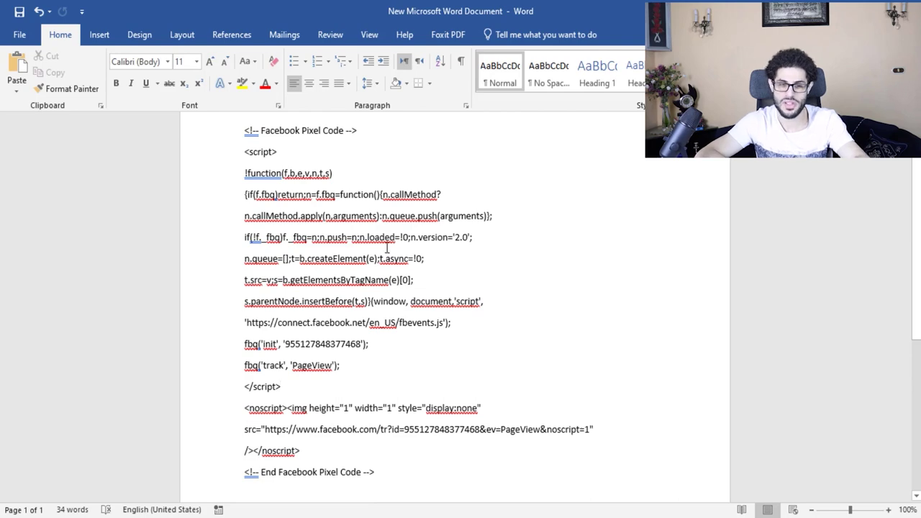
scroll(322, 234, "down", 1, "ctrl")
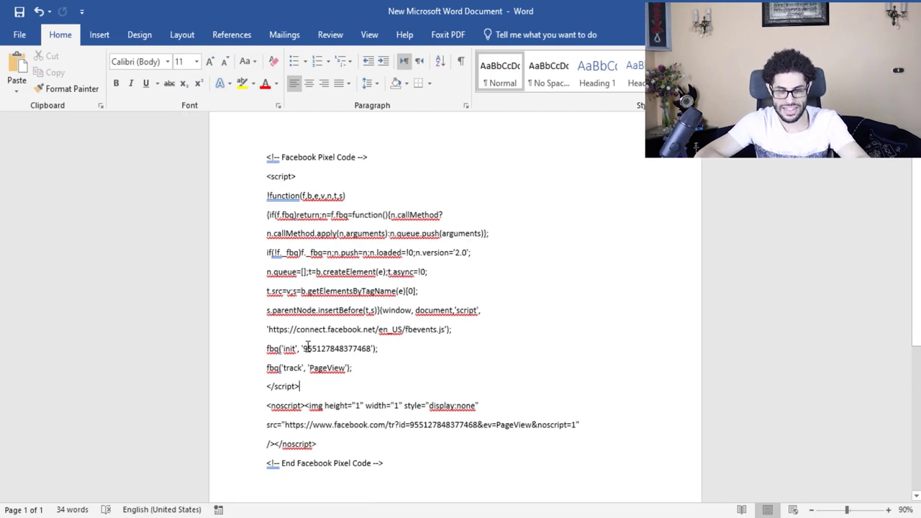
left_click_drag(305, 348, 372, 351)
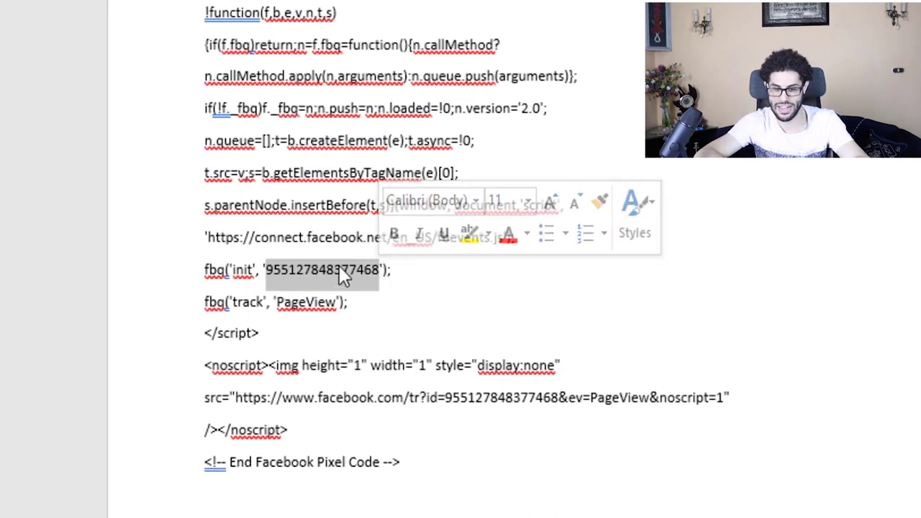
double_click(479, 397)
left_click(555, 111)
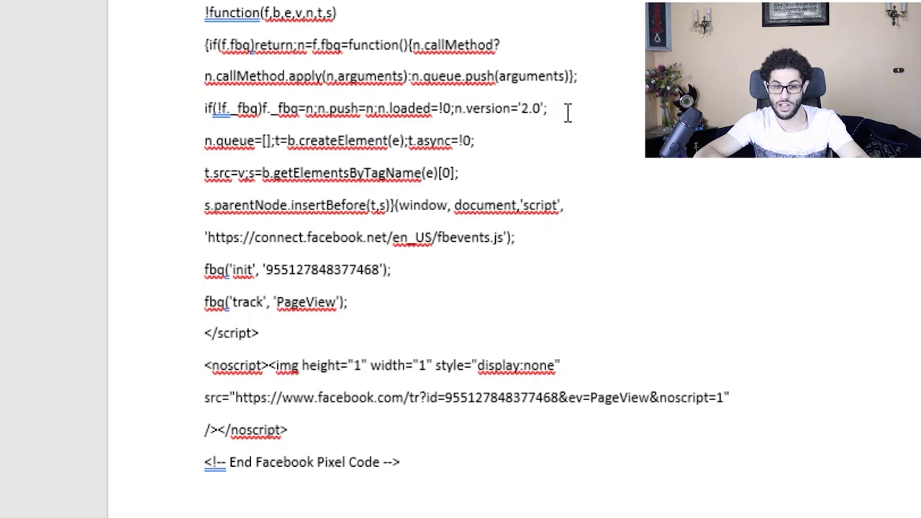
key("ctrl+a")
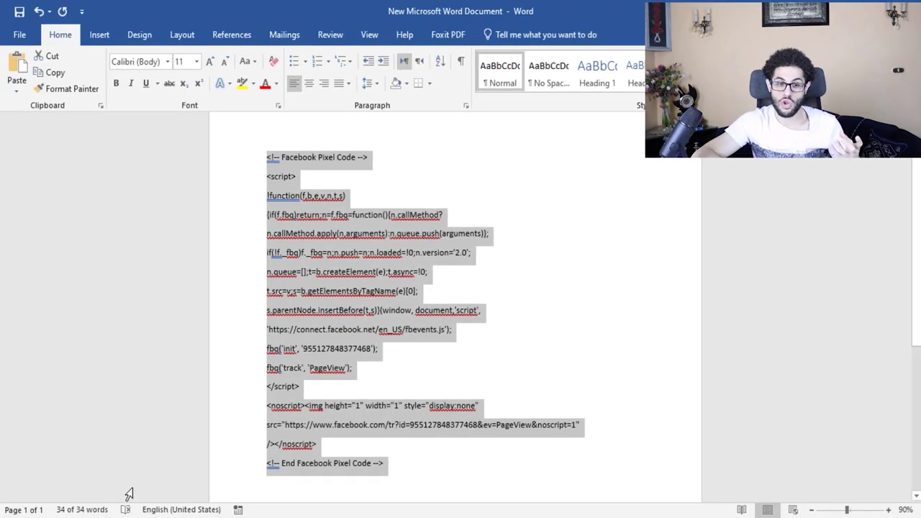
- Switch to adscope.net's WordPress Theme Editor in the browser and open the Twenty Seventeen theme's header.php file
key("alt+Tab")
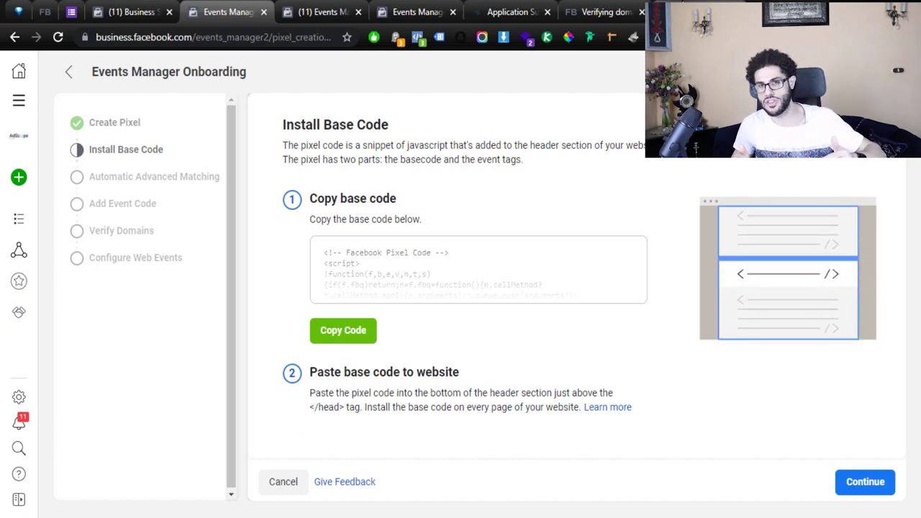
key("ctrl+9")
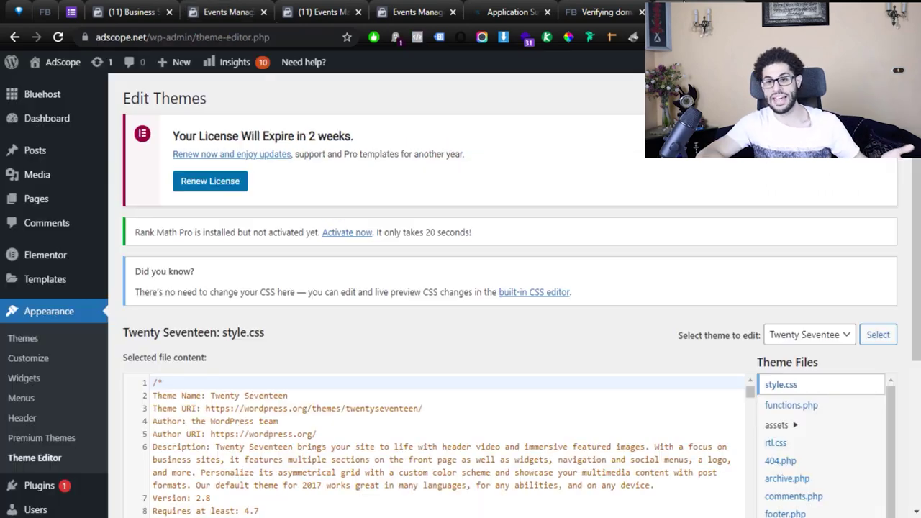
scroll(420, 207, "down", 2)
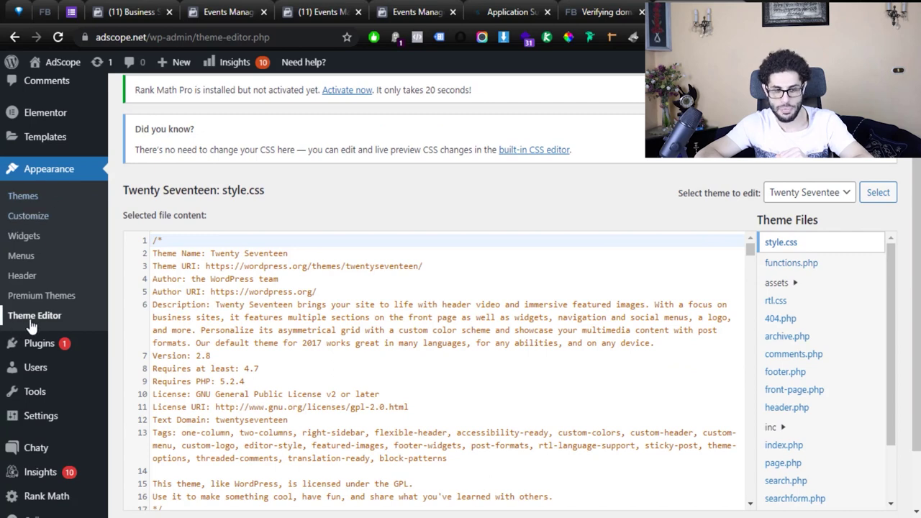
scroll(915, 299, "down", 1)
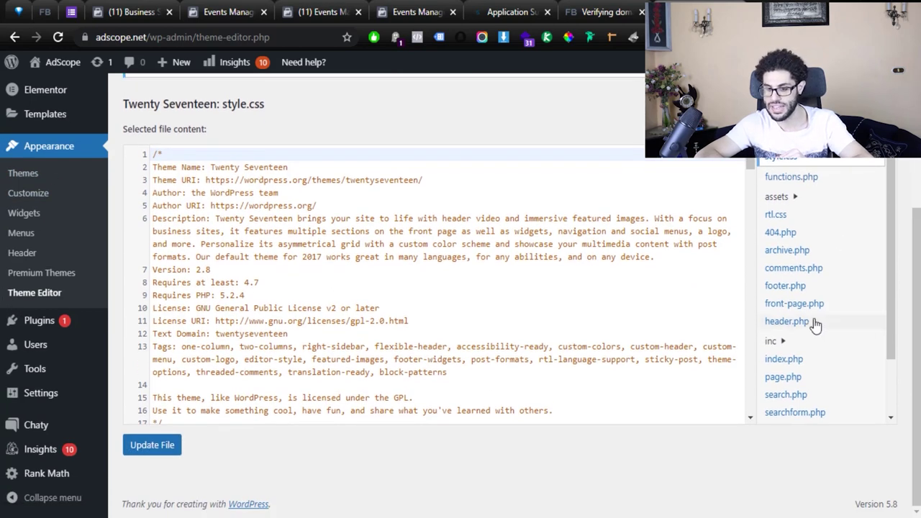
left_click(796, 322)
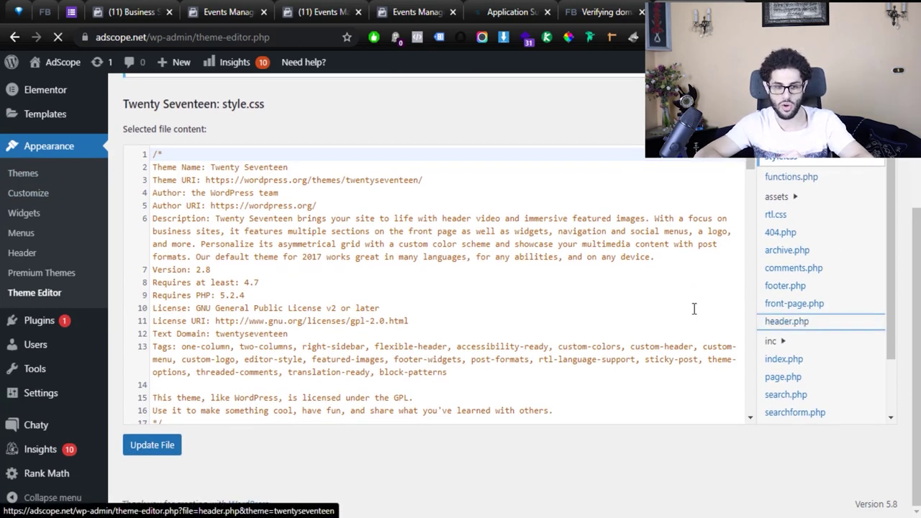
- Locate the closing head tag in header.php by searching the code for "</head"
scroll(442, 203, "down", 3)
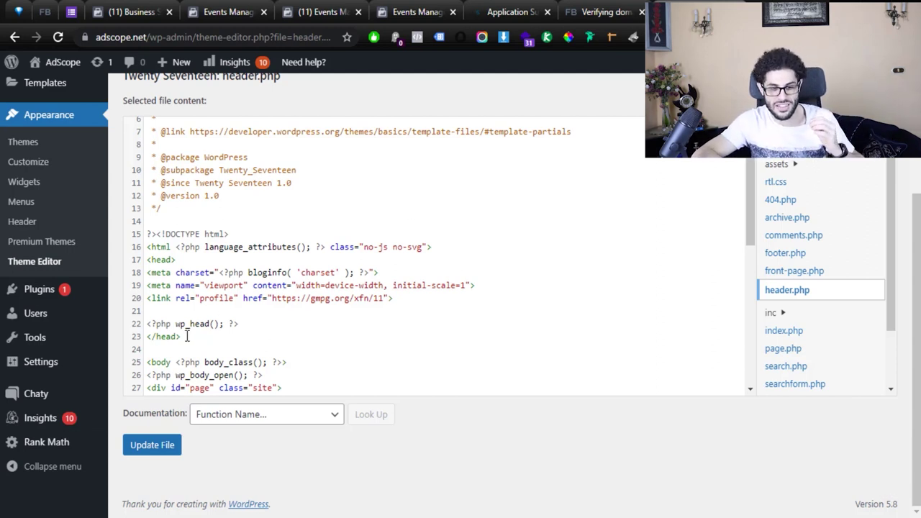
left_click_drag(186, 336, 145, 338)
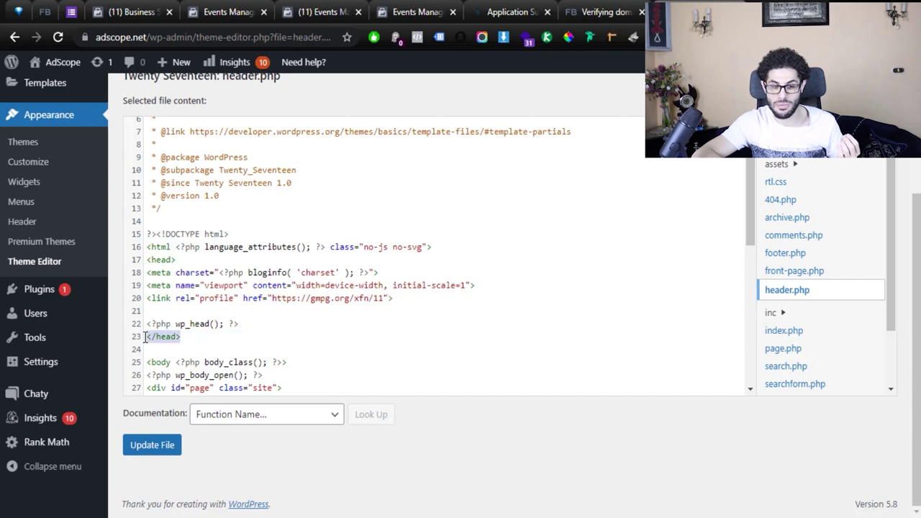
left_click(205, 338)
scroll(350, 310, "up", 3)
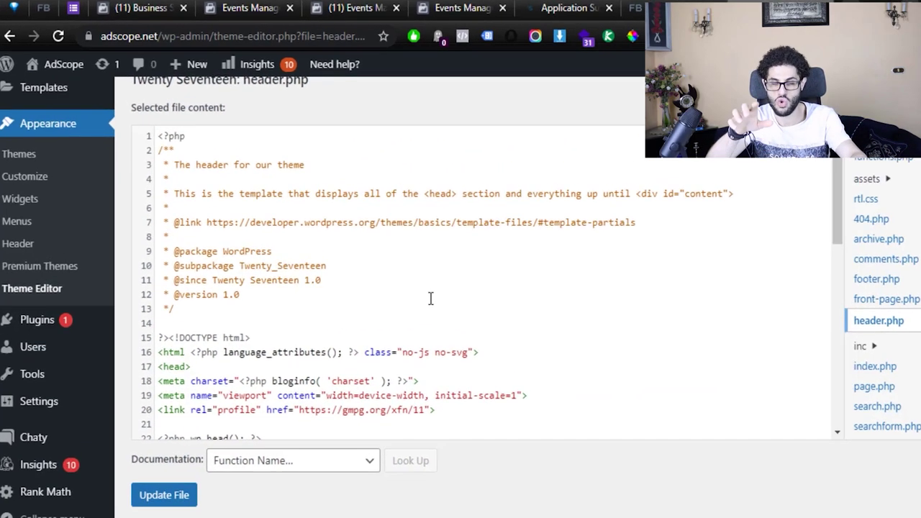
key("ctrl+f")
type("<")
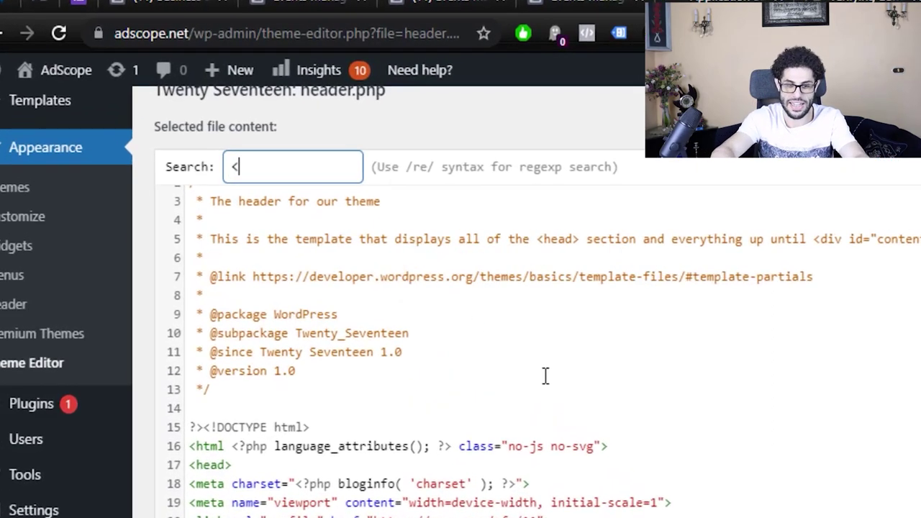
type("/head")
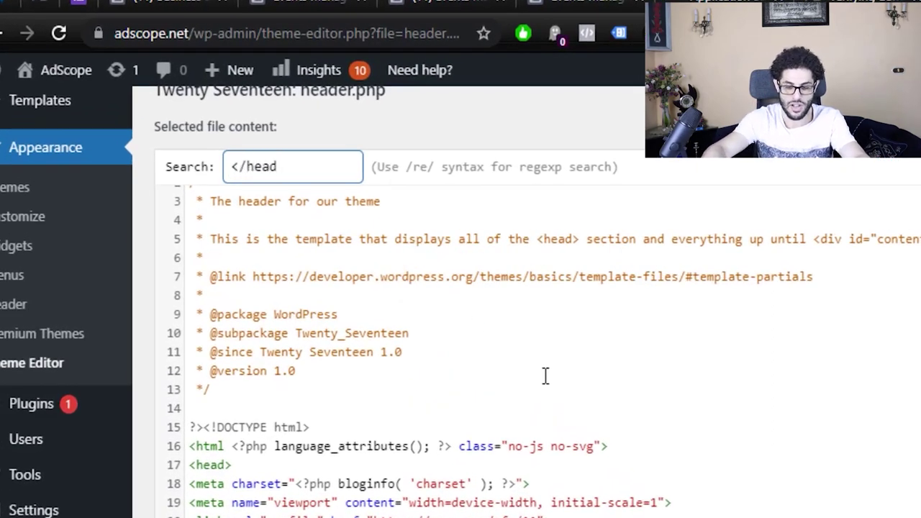
key("Return")
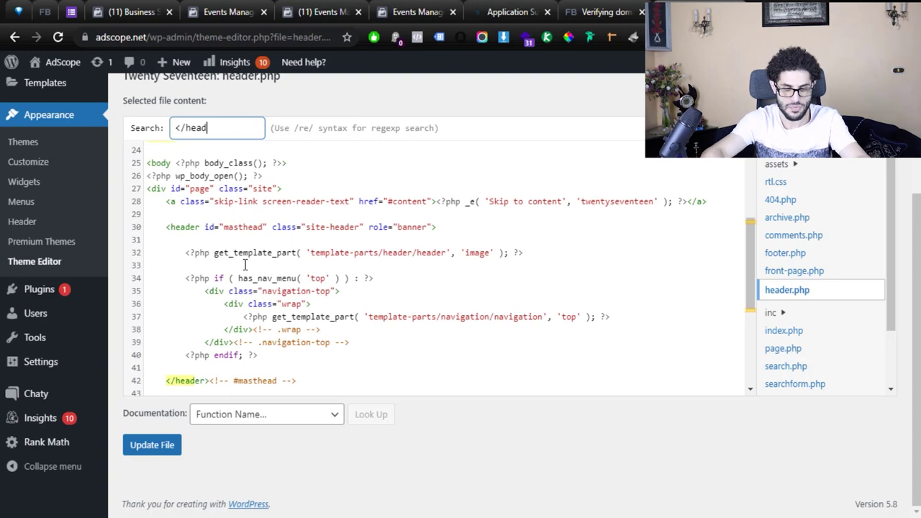
scroll(244, 264, "up", 3)
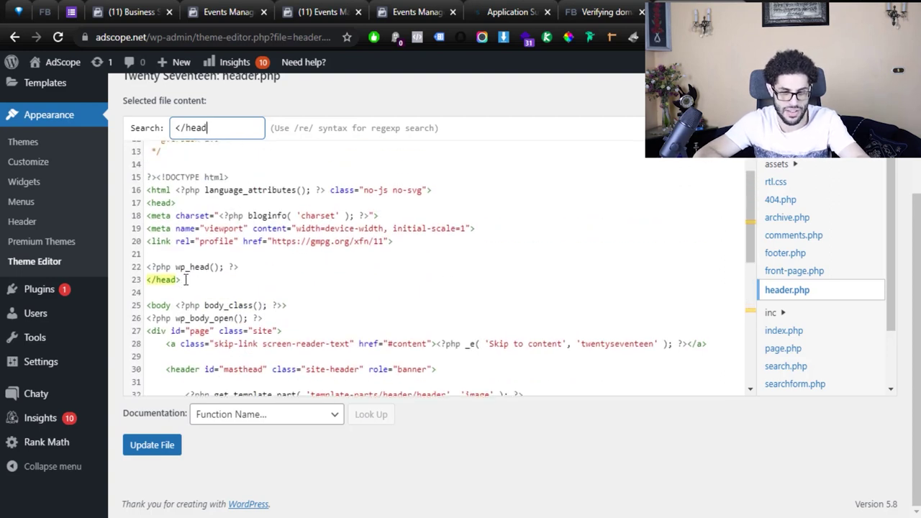
- Paste the Facebook pixel base code on new lines between the wp_head line and the closing head tag in header.php
left_click(267, 269)
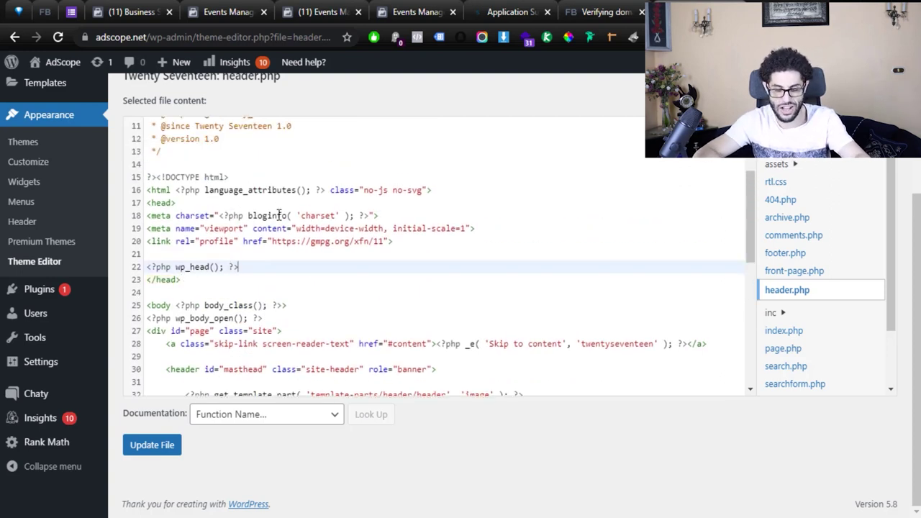
key("Return")
key("Return")
key("Up")
key("ctrl+v")
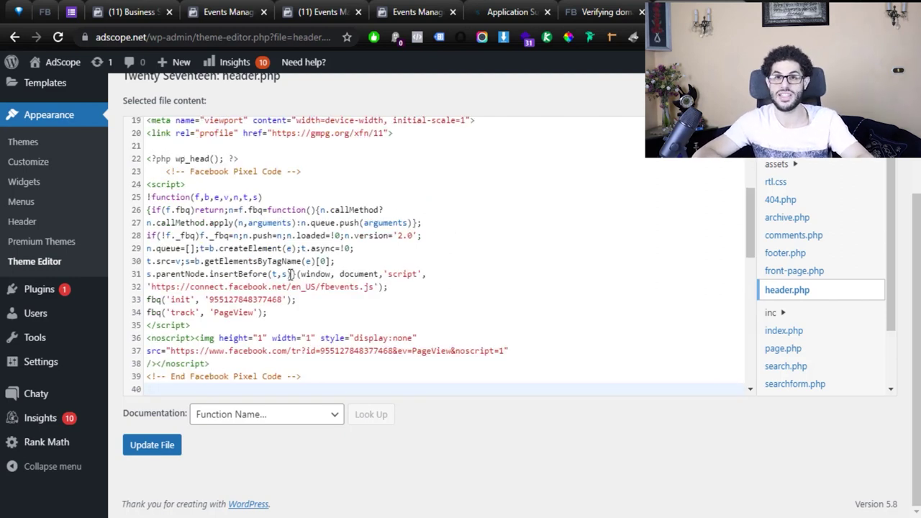
scroll(323, 279, "down", 1)
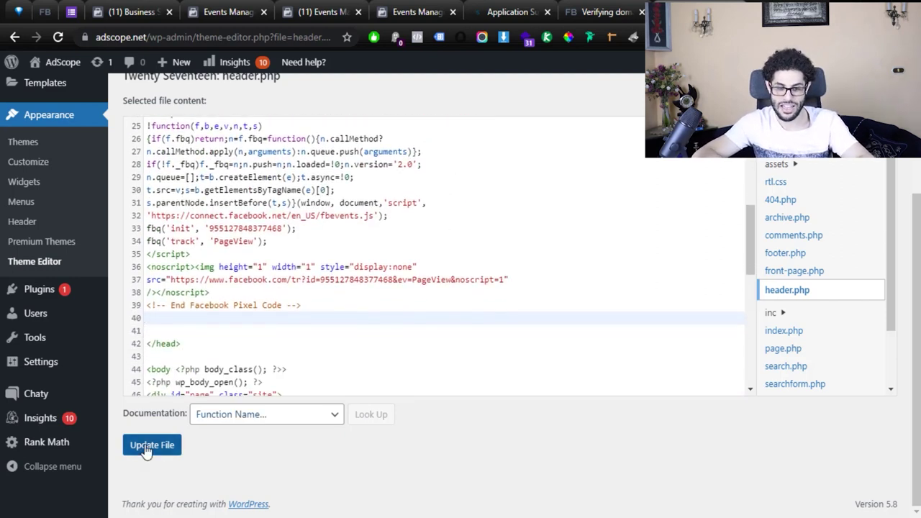